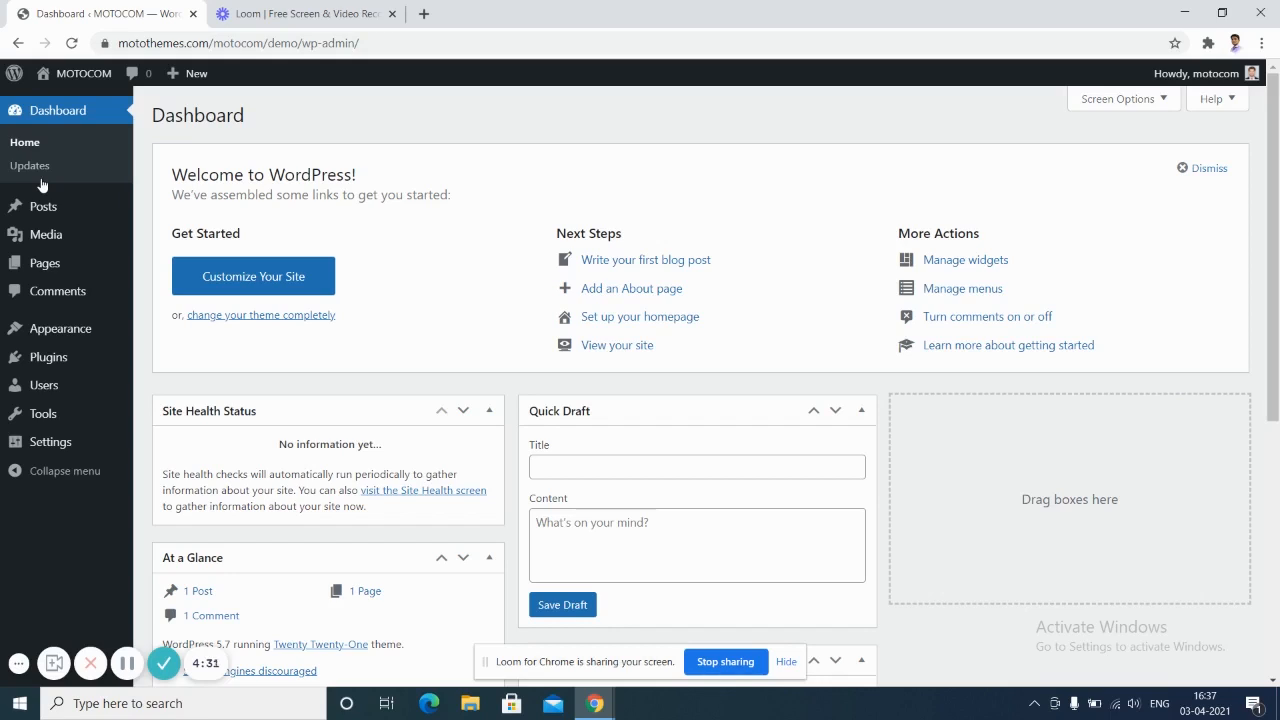
Activate the installed MOTOCOM theme.
mouse_move(89, 336)
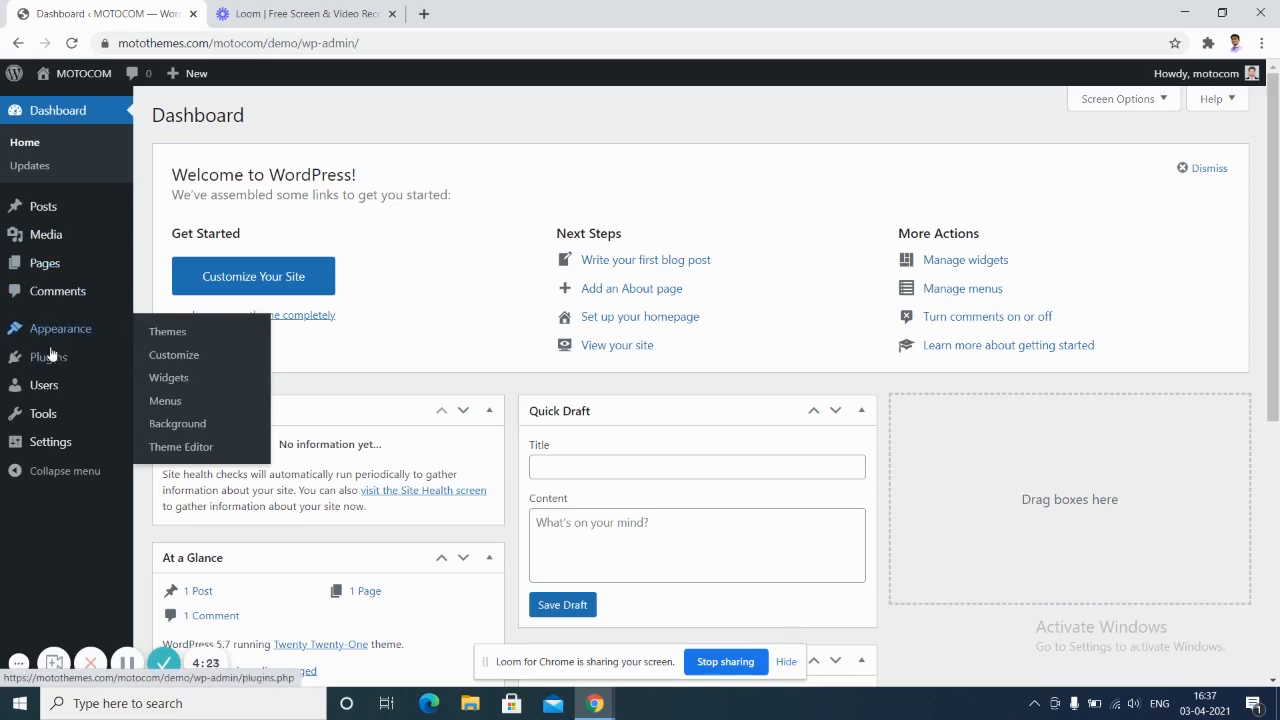
left_click(187, 331)
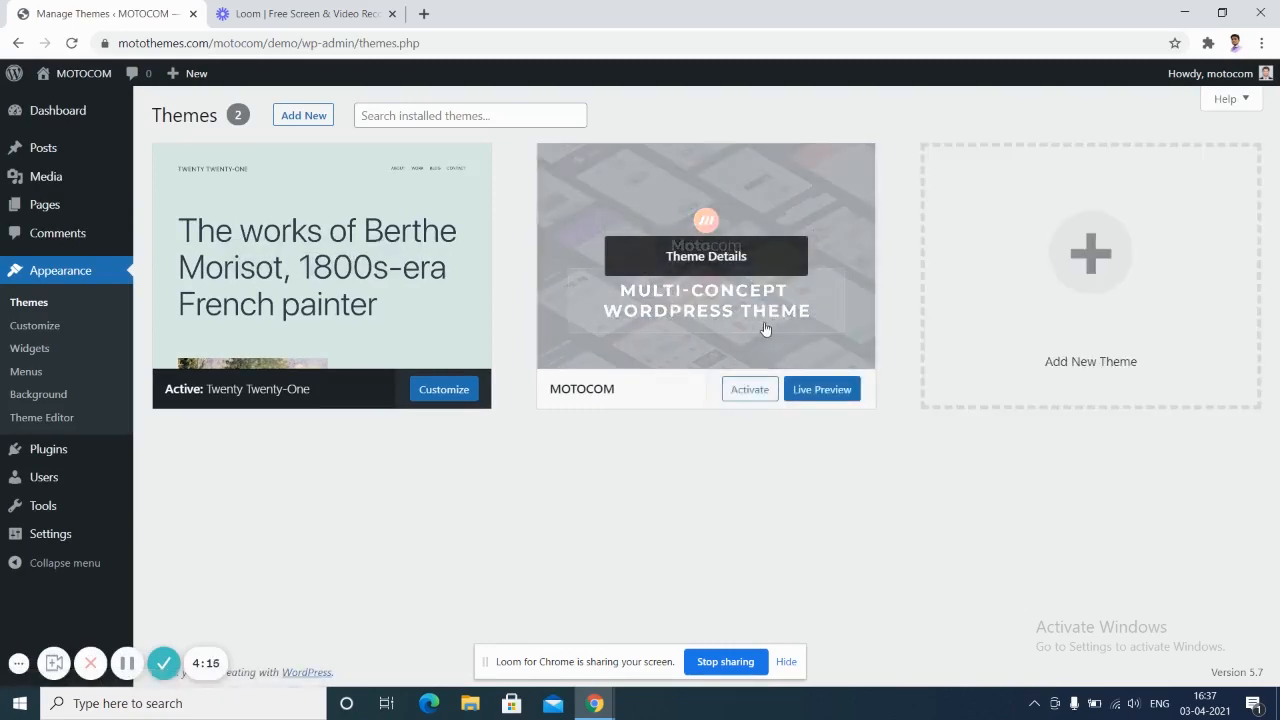
left_click(751, 392)
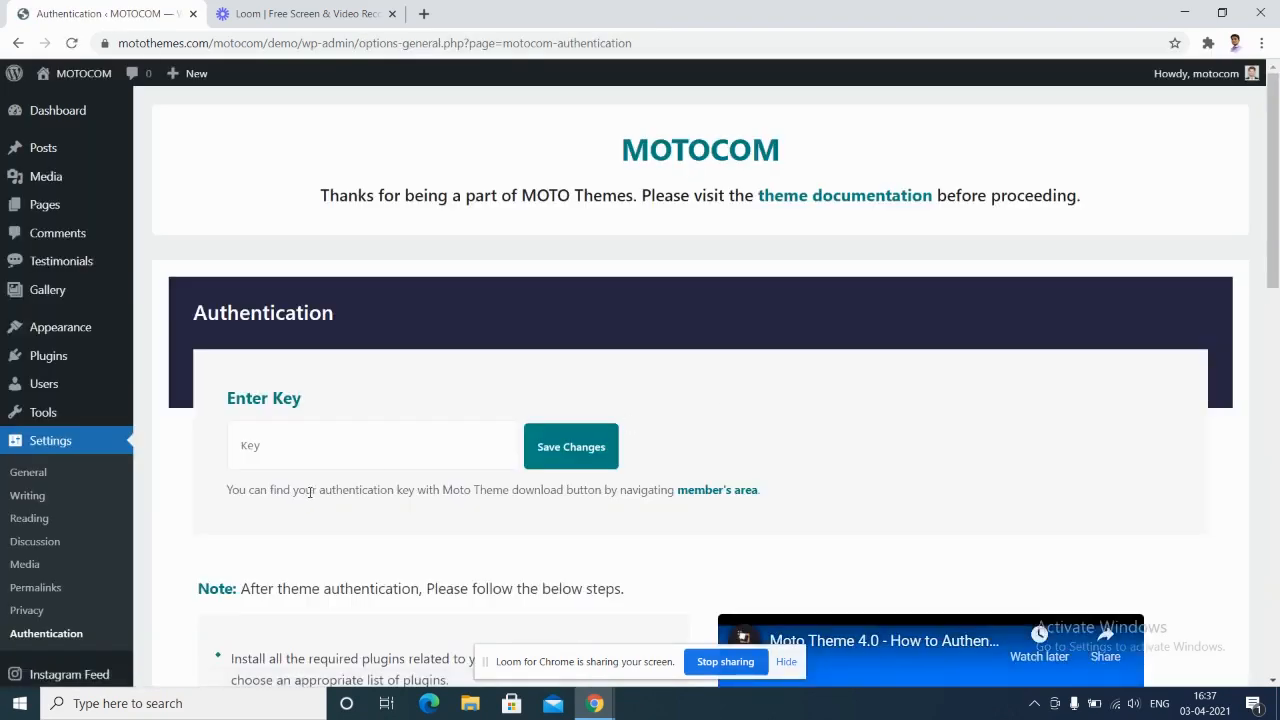
Enter the theme's authentication key and save the change.
left_click(348, 442)
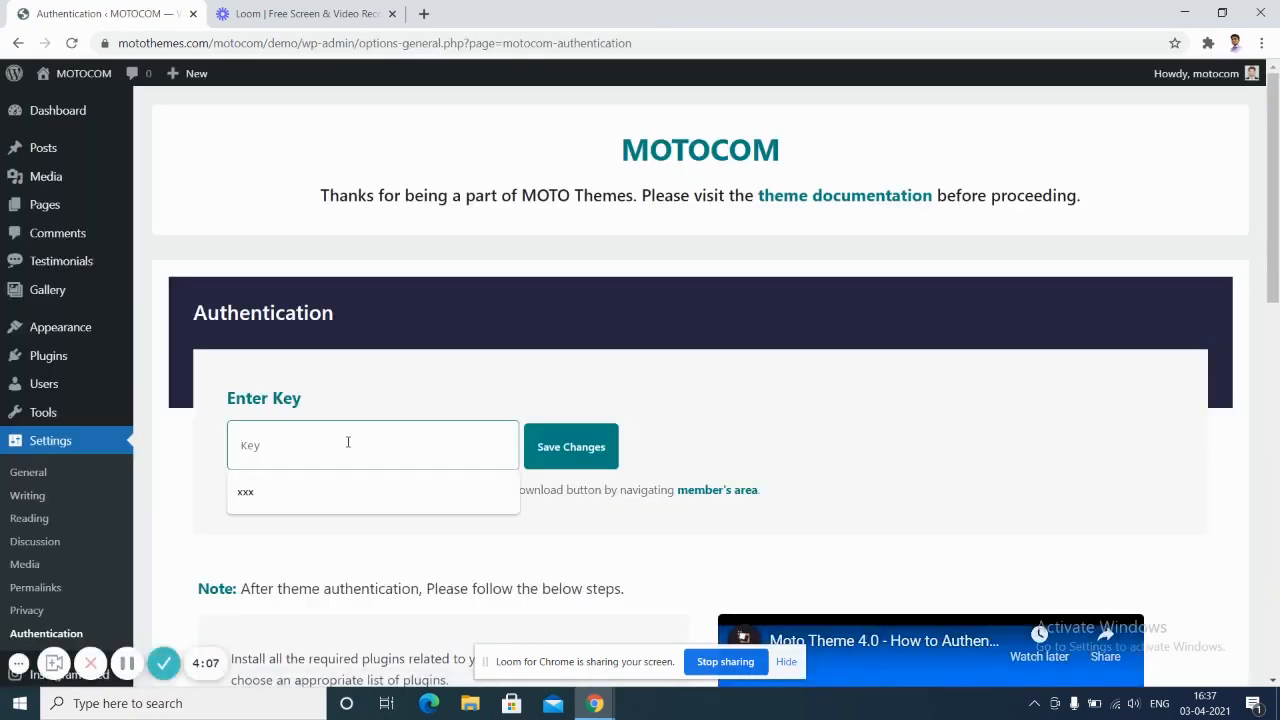
left_click(350, 493)
left_click(564, 455)
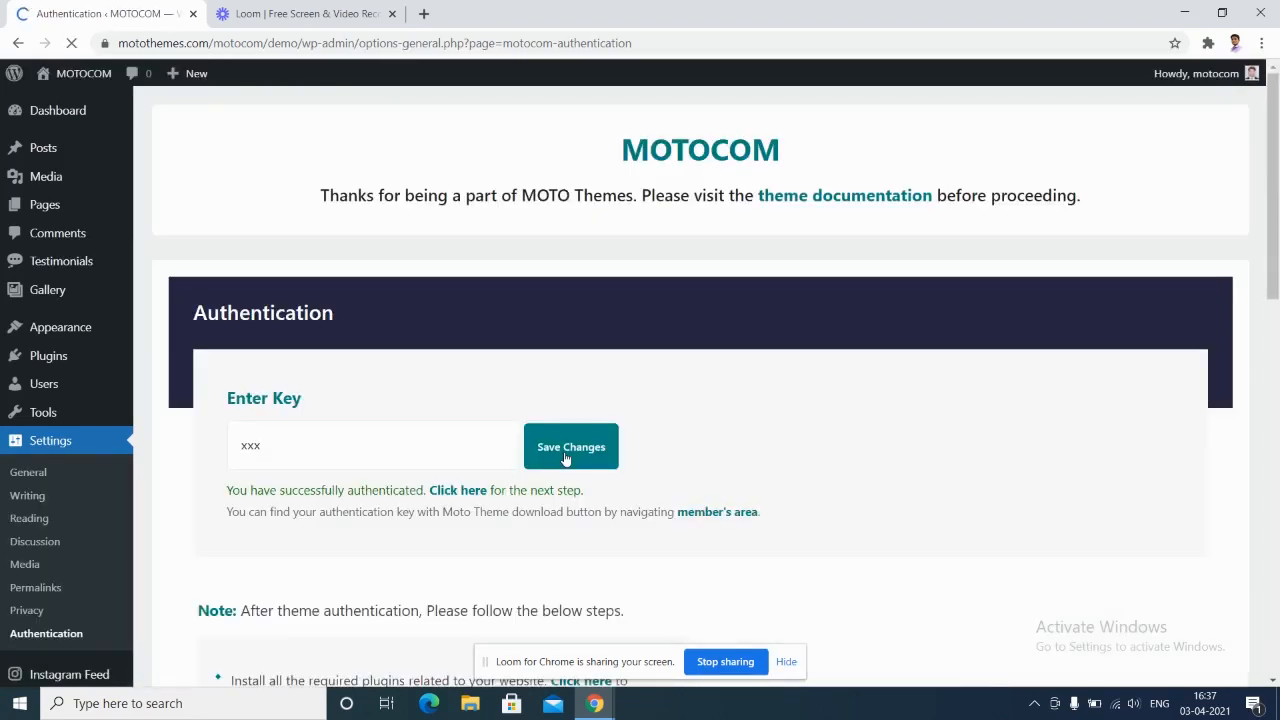
Proceed to the plugin installation page and auto-install the Basic Required Plugins set.
left_click(445, 492)
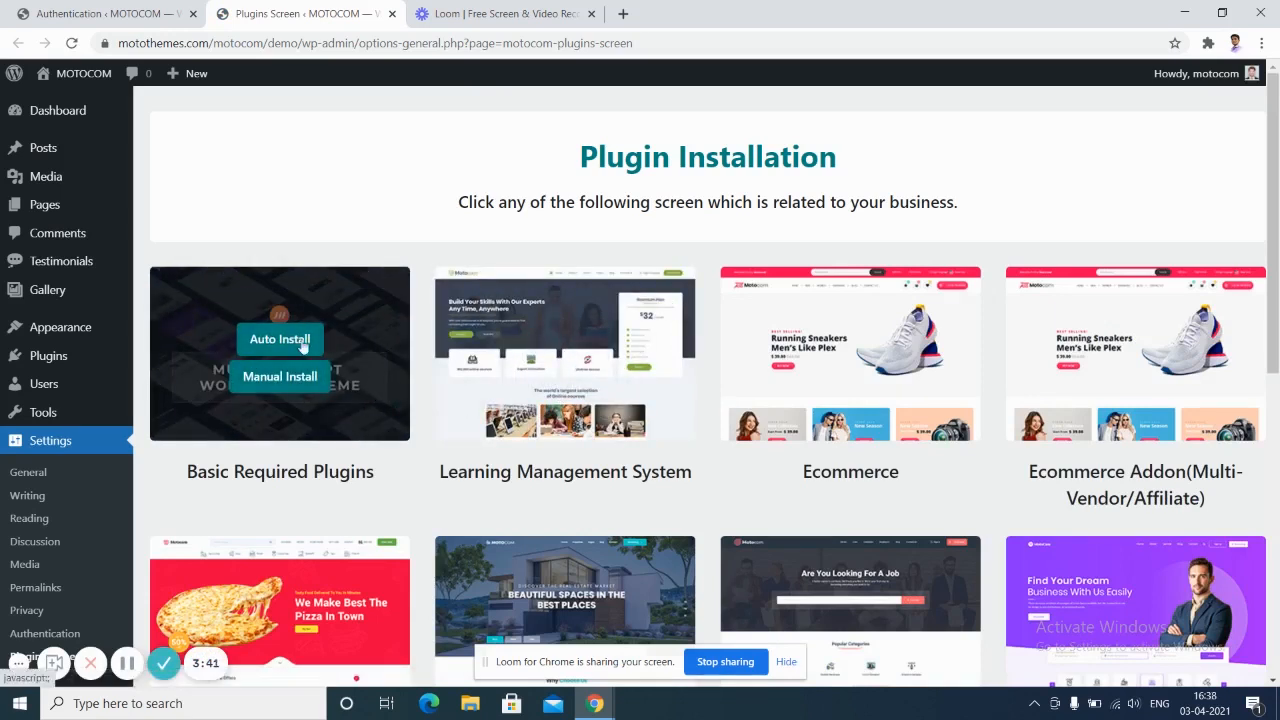
left_click(284, 343)
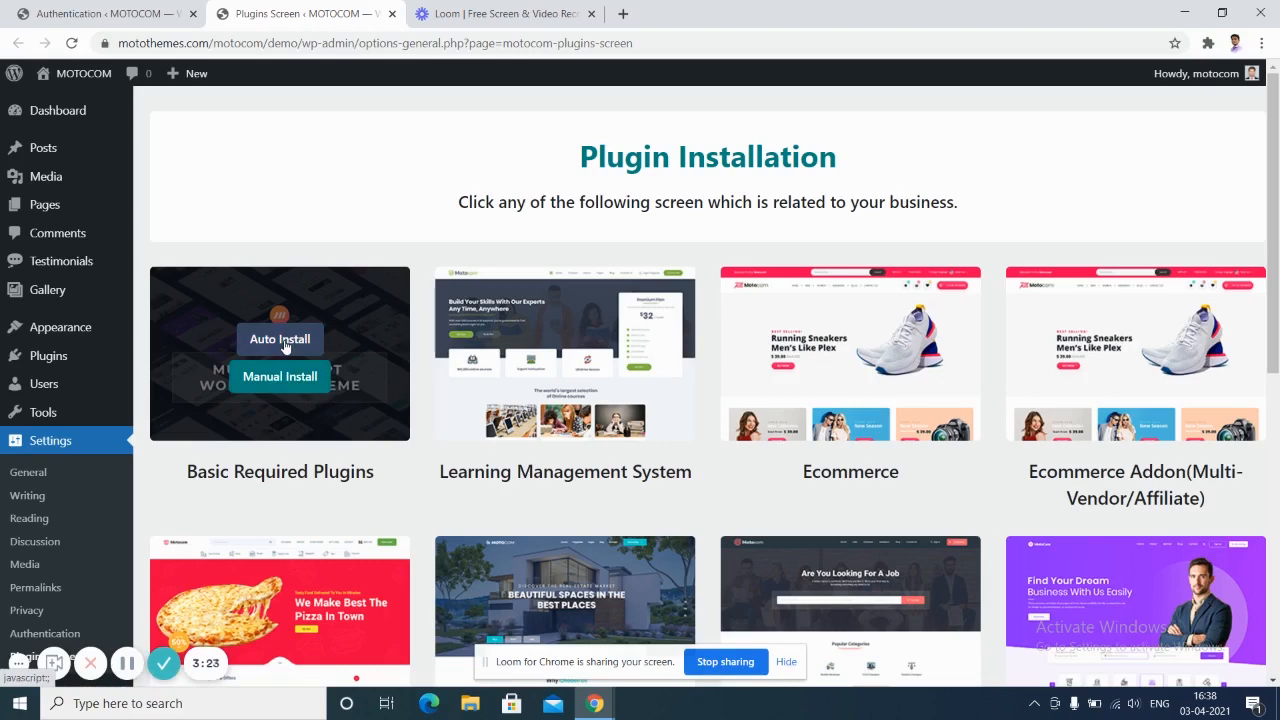
left_click(284, 341)
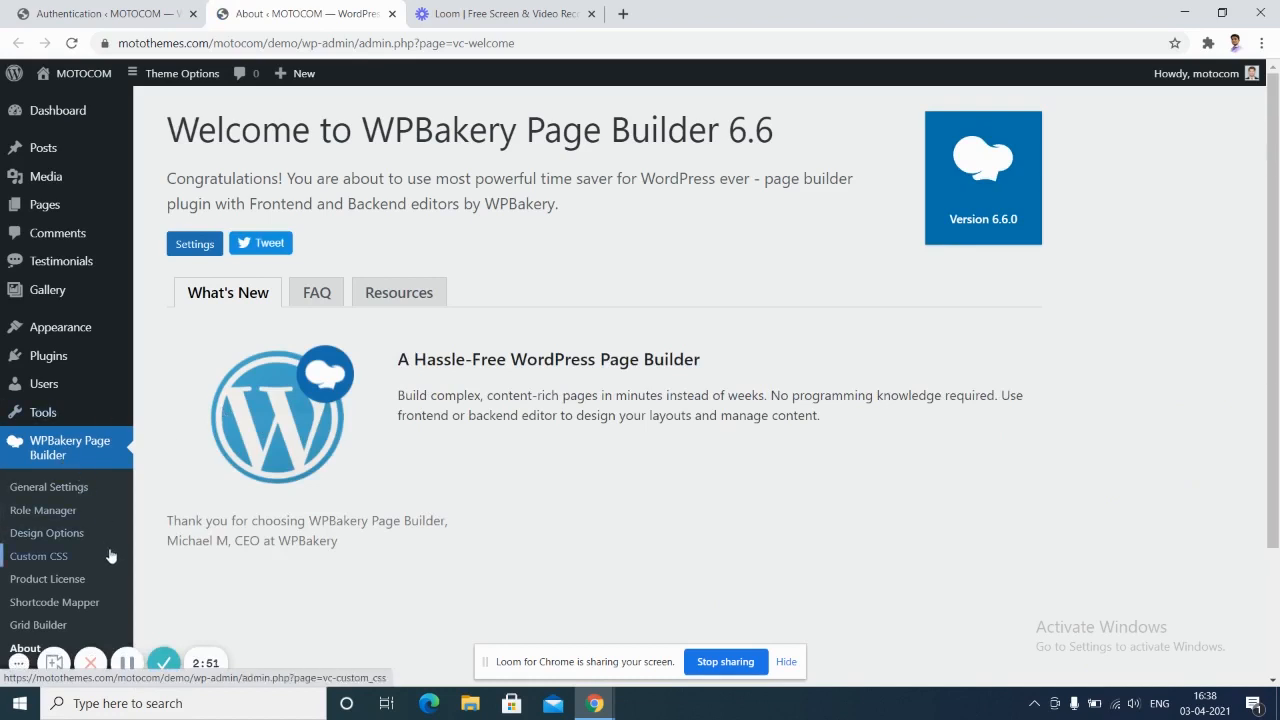
Return to the Plugins Screen settings page and auto-install the Real Estate plugin set.
mouse_move(88, 376)
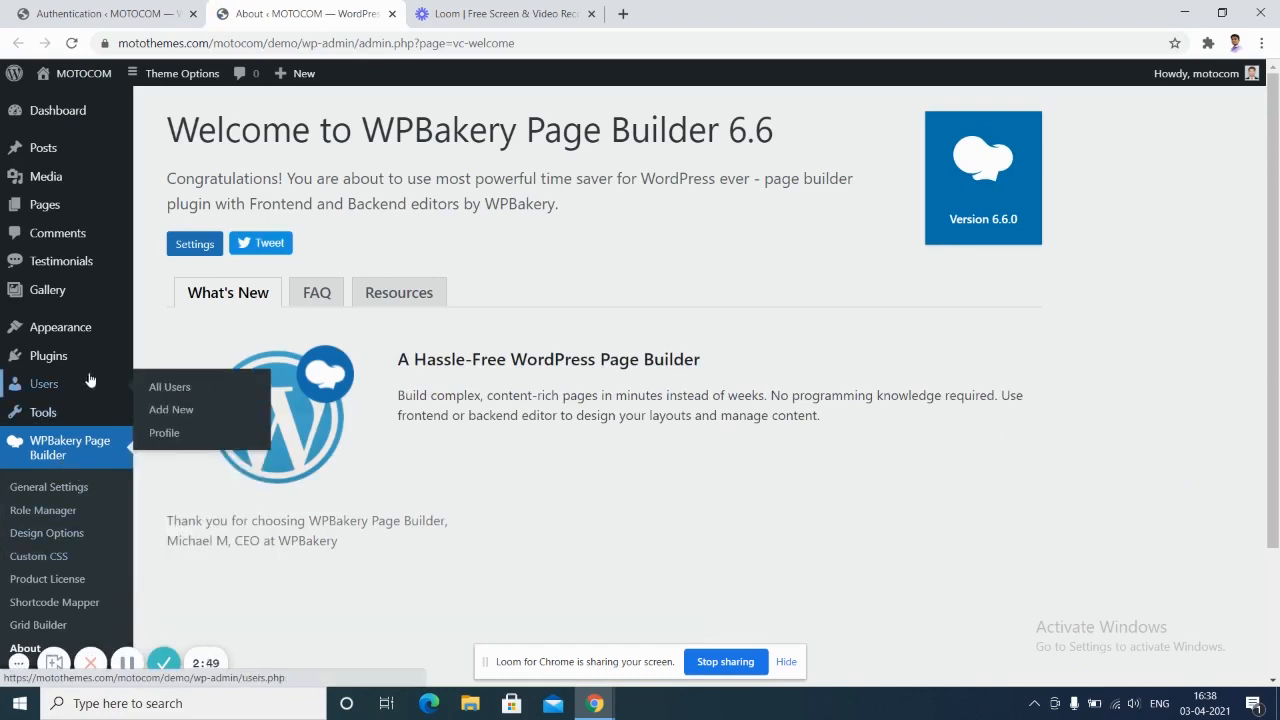
mouse_move(100, 355)
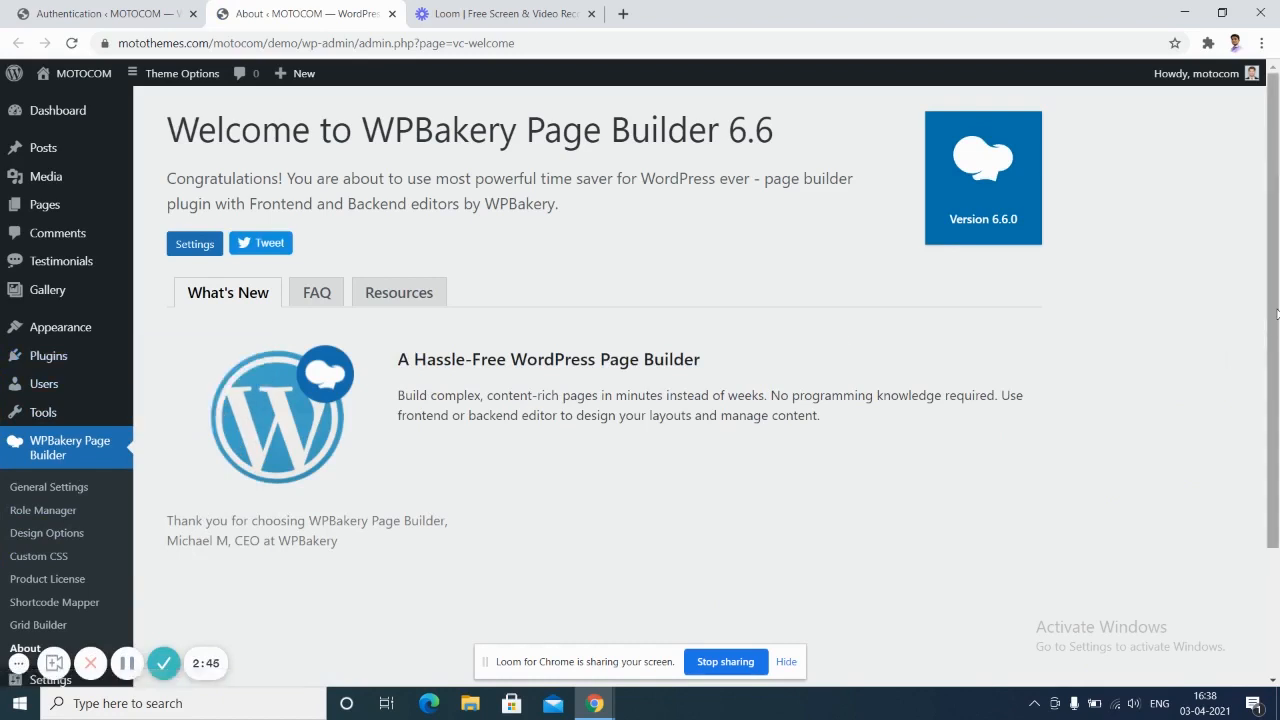
scroll(1276, 314, "down", 2)
mouse_move(45, 541)
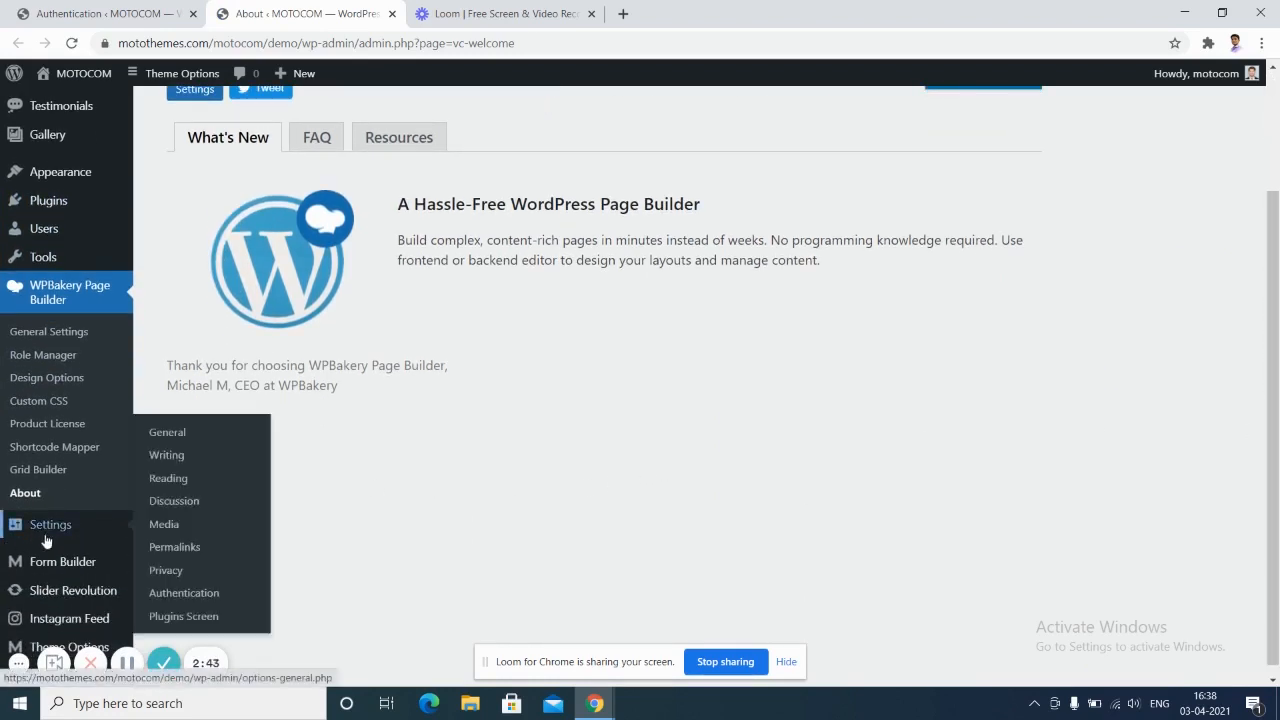
left_click(194, 619)
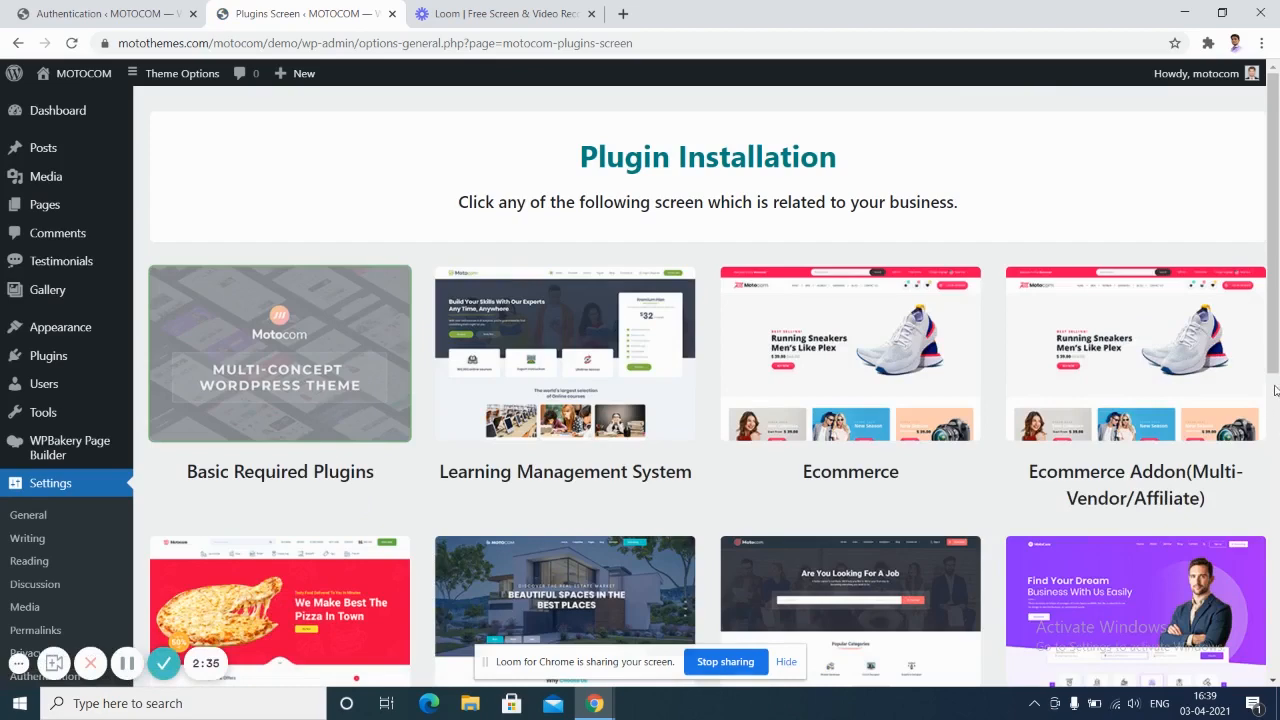
scroll(1277, 383, "down", 5)
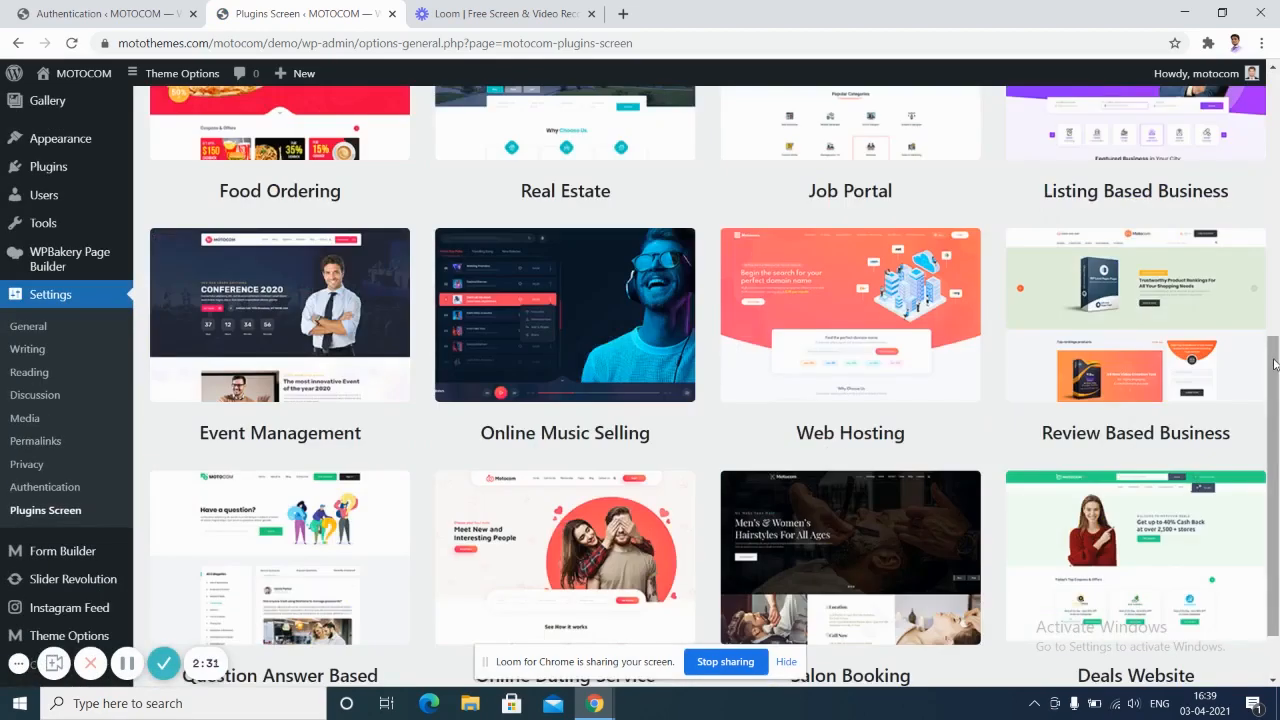
scroll(1276, 340, "up", 5)
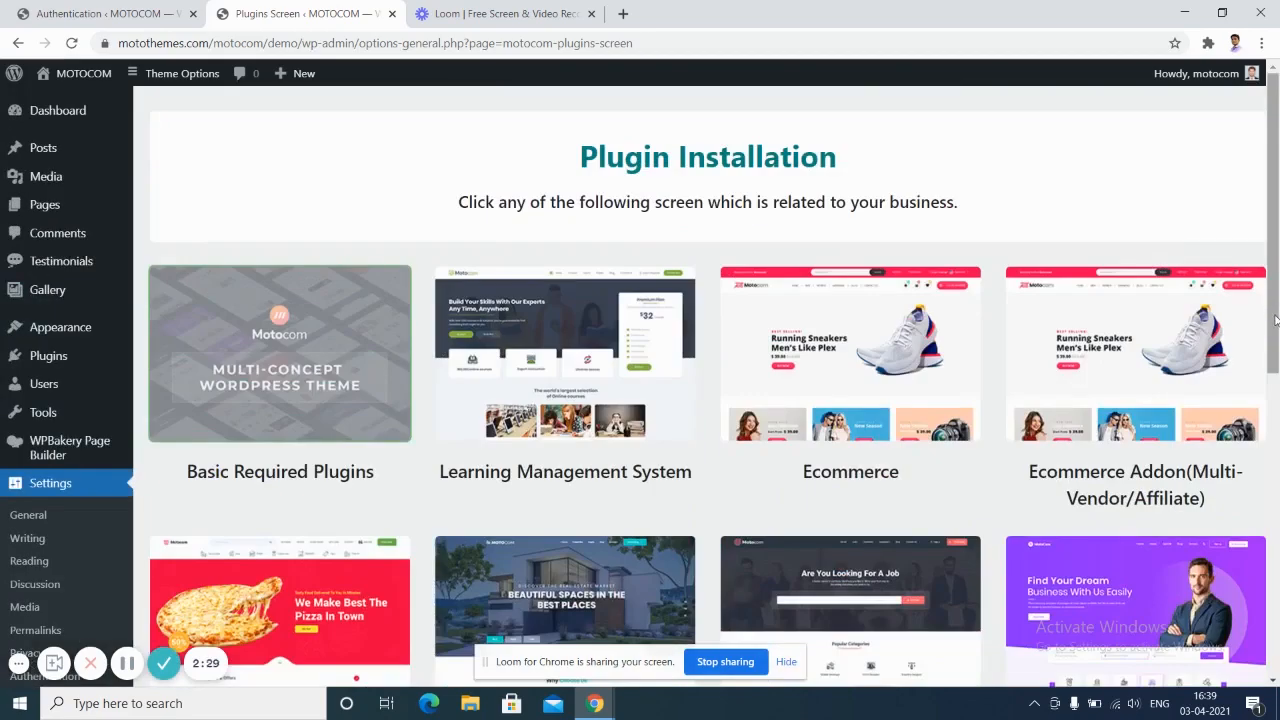
scroll(1276, 322, "down", 2)
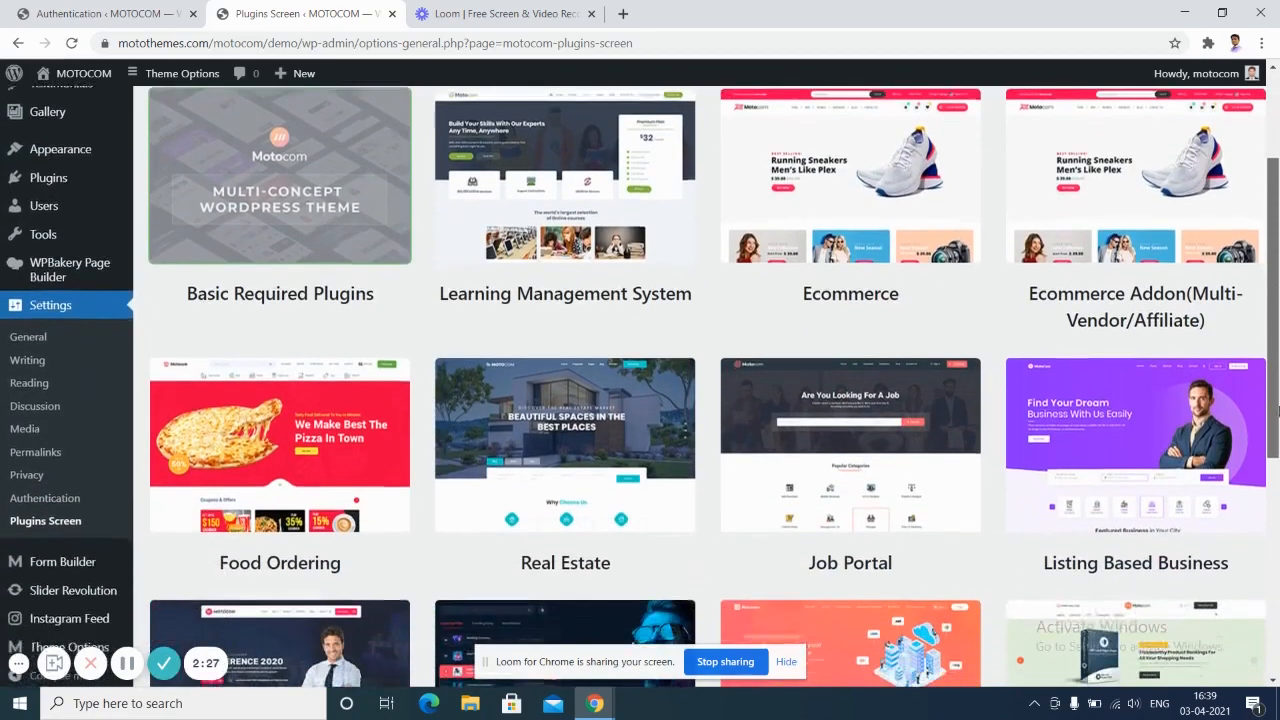
mouse_move(648, 467)
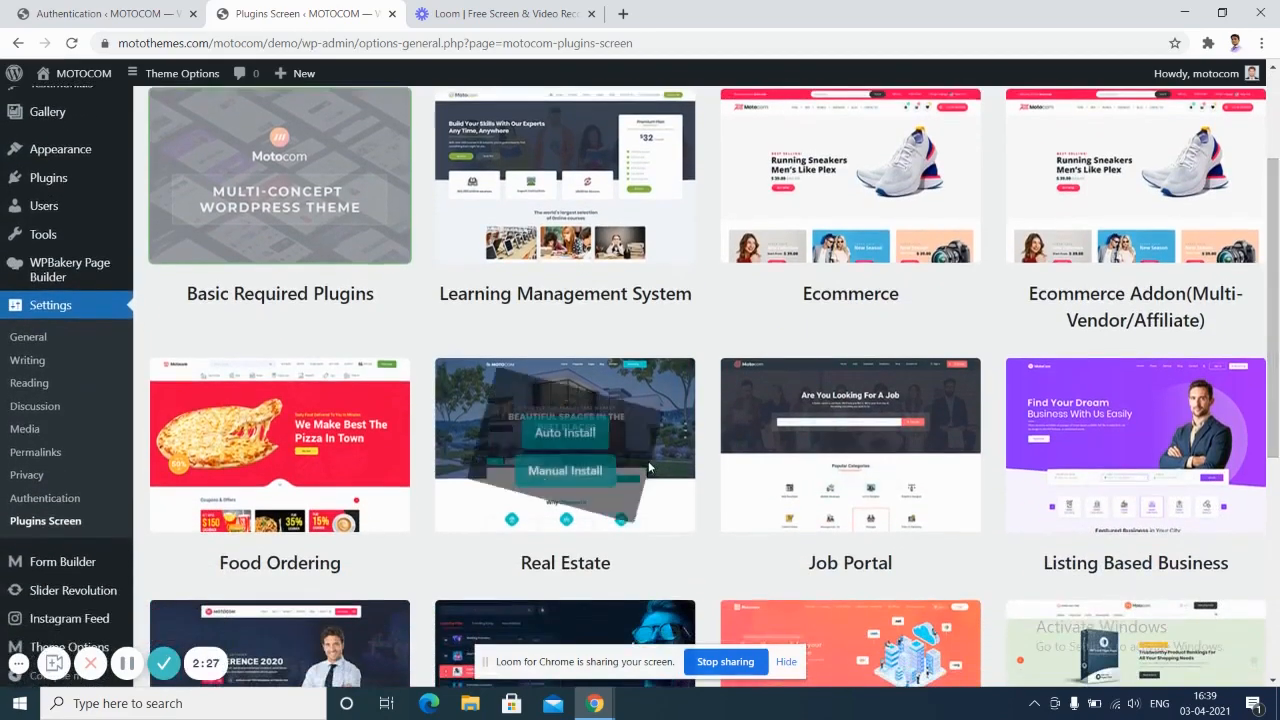
left_click(574, 432)
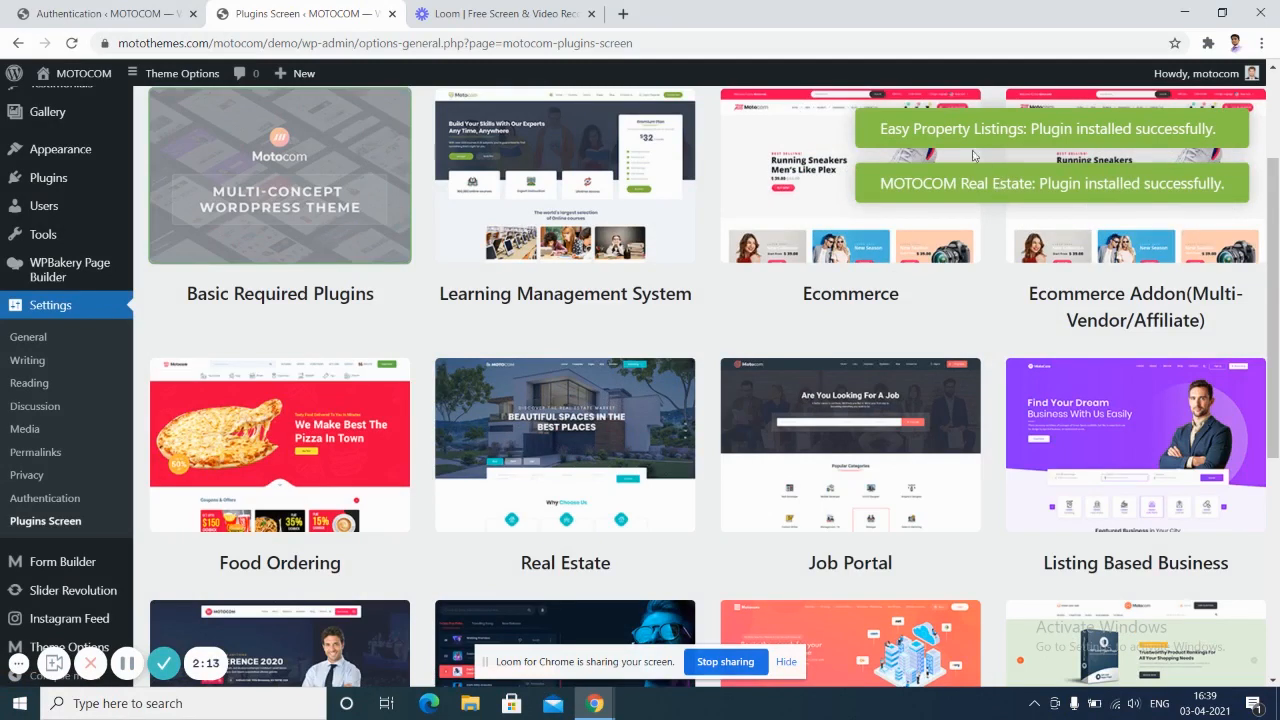
mouse_move(772, 362)
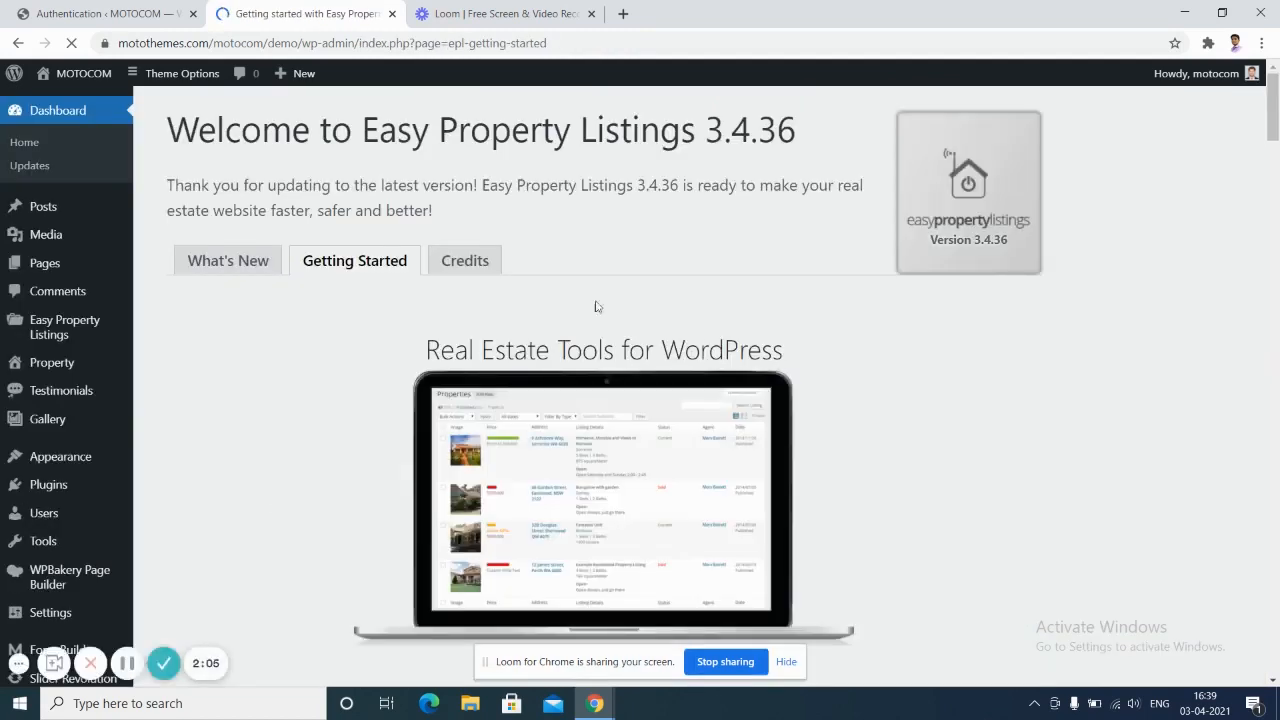
Upload motocom-demo-importer-17.zip as a new plugin, install it and activate it.
mouse_move(70, 237)
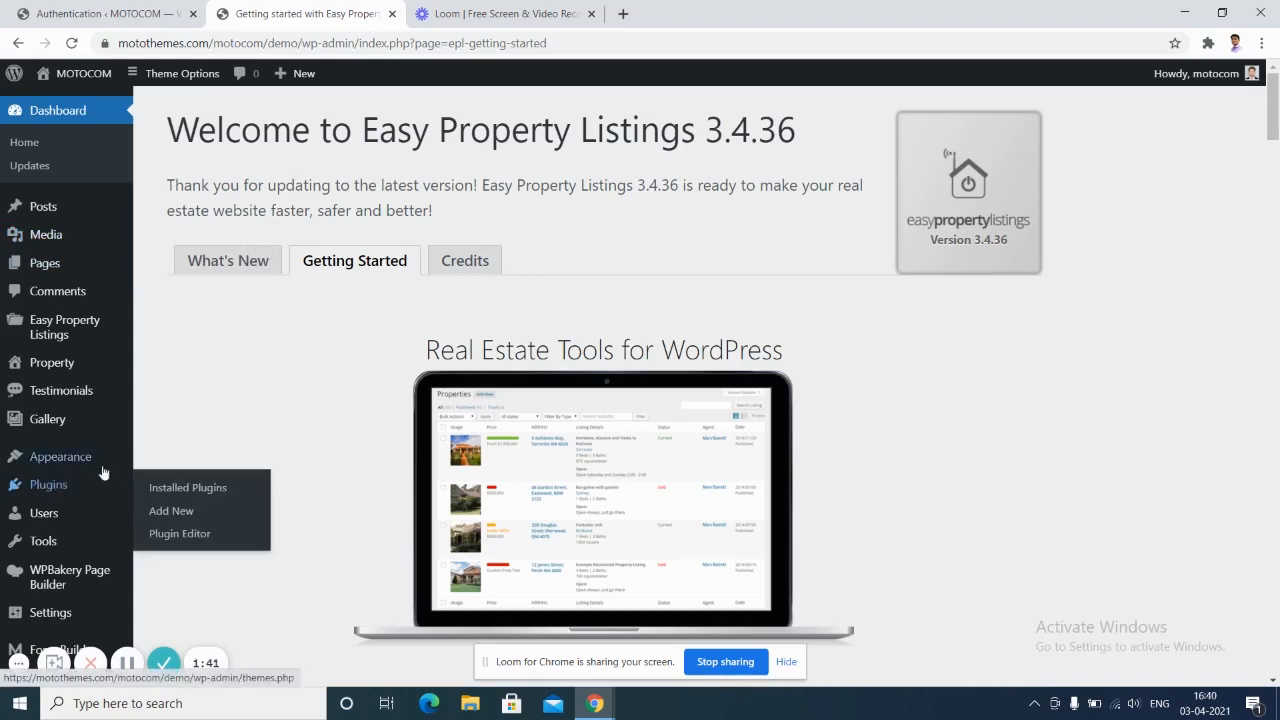
left_click(164, 514)
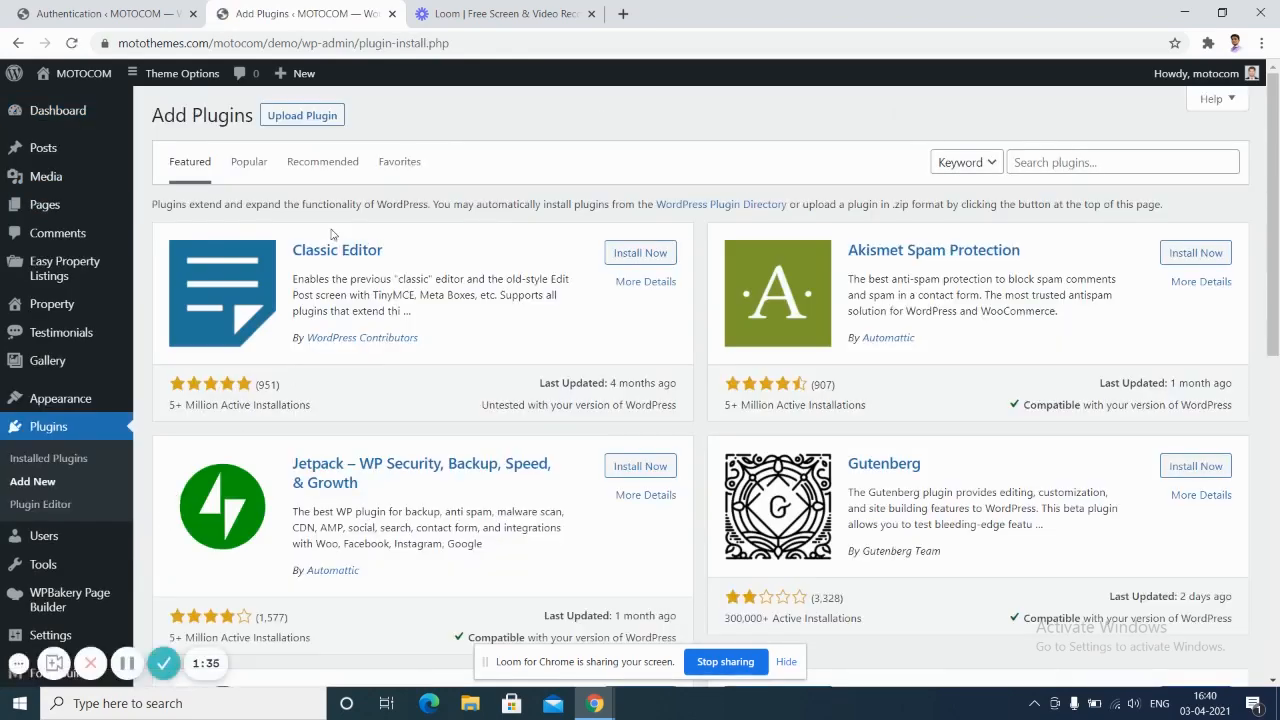
left_click(302, 117)
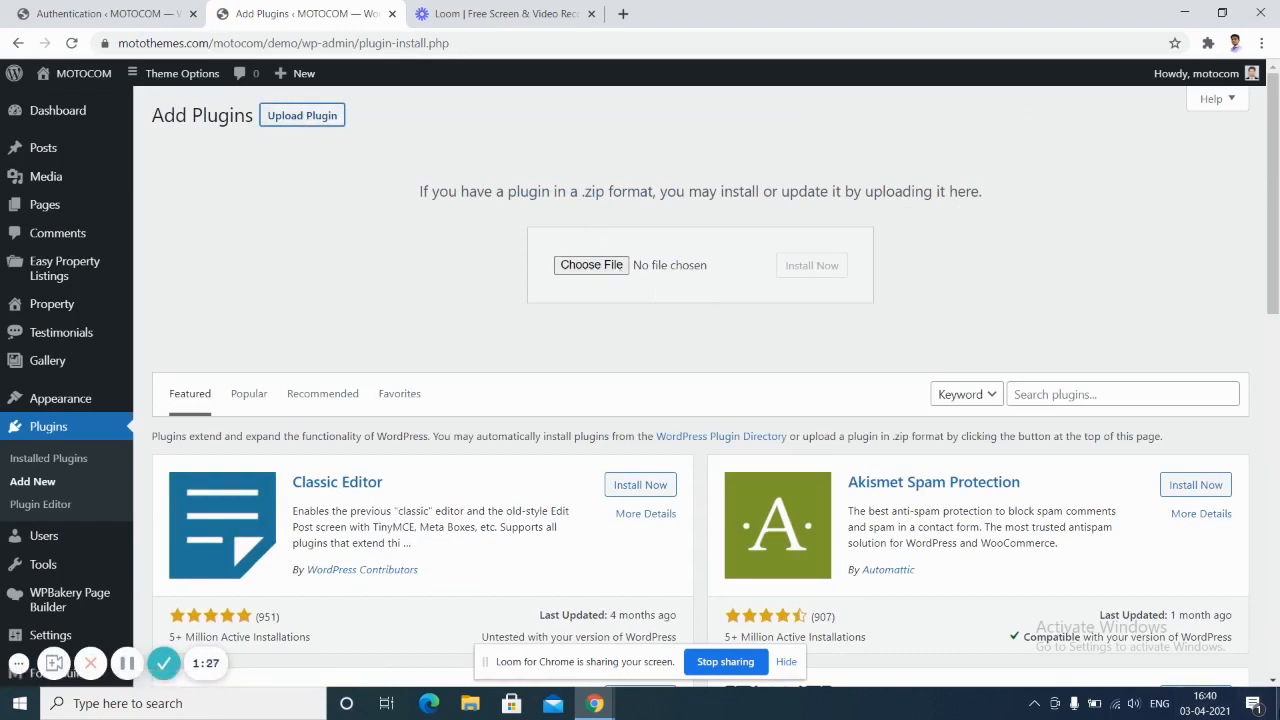
left_click(1274, 710)
left_click_drag(422, 275, 593, 262)
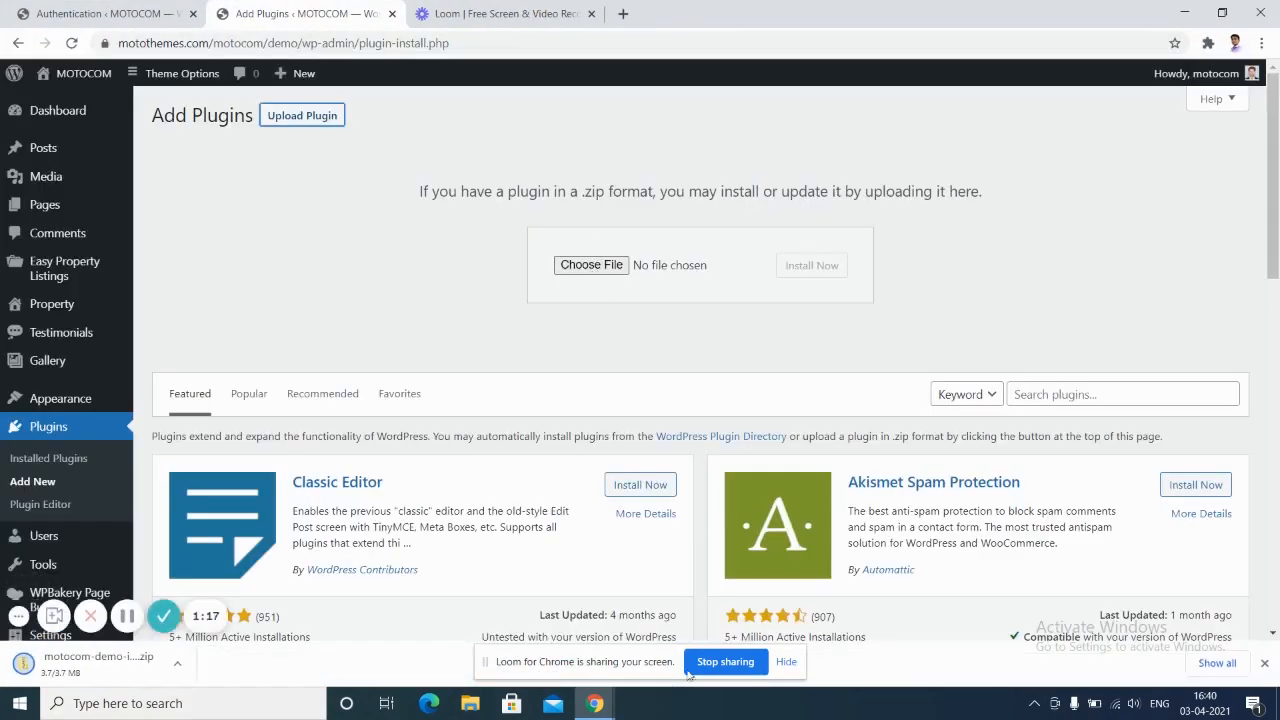
left_click(136, 672)
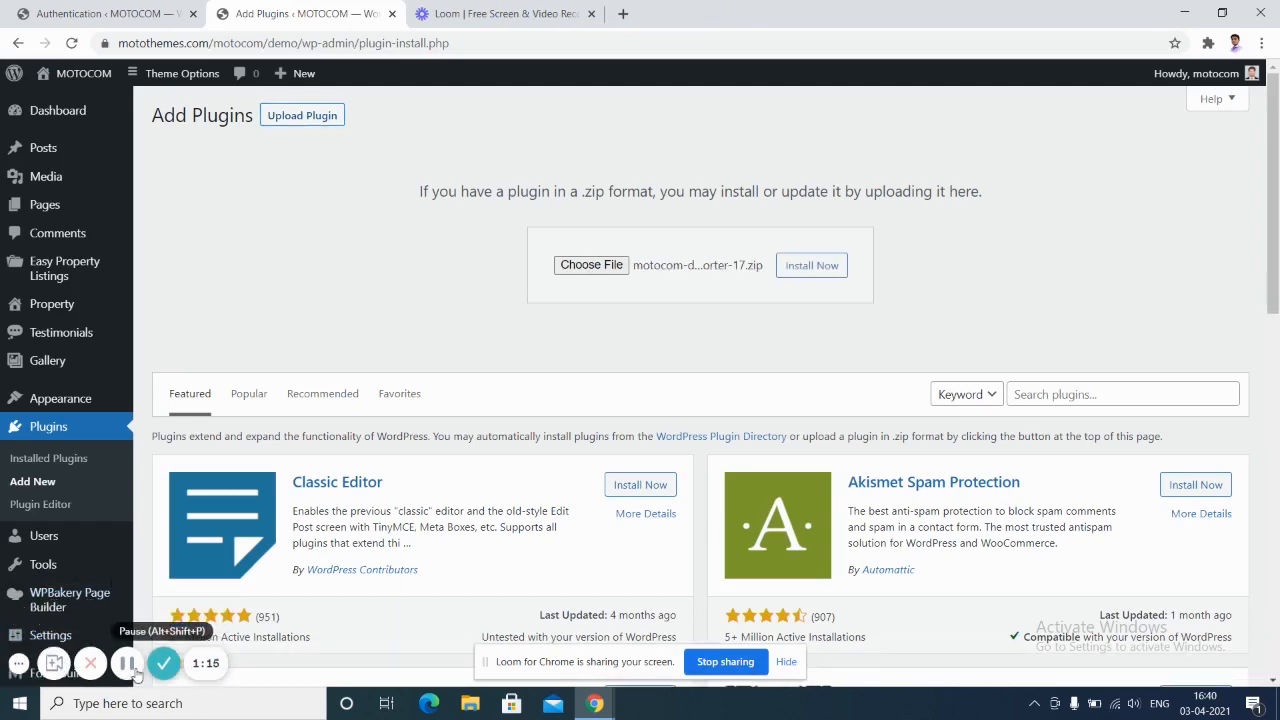
left_click(819, 268)
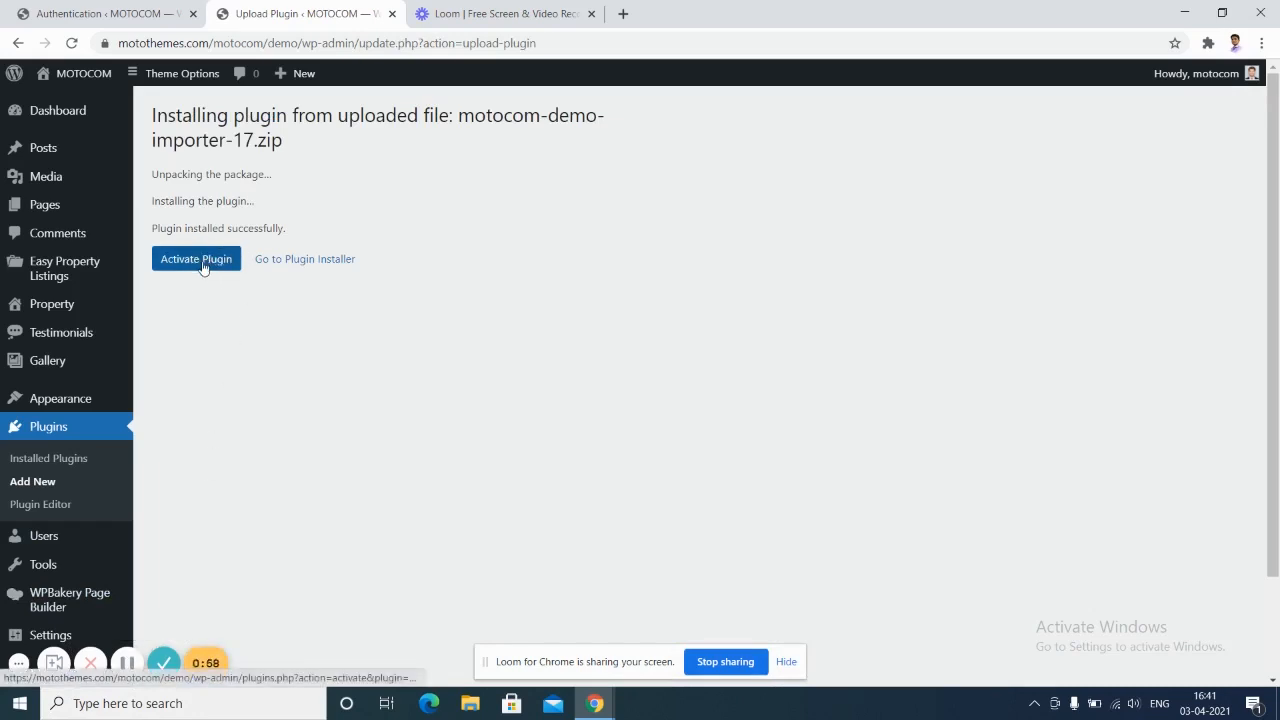
left_click(203, 265)
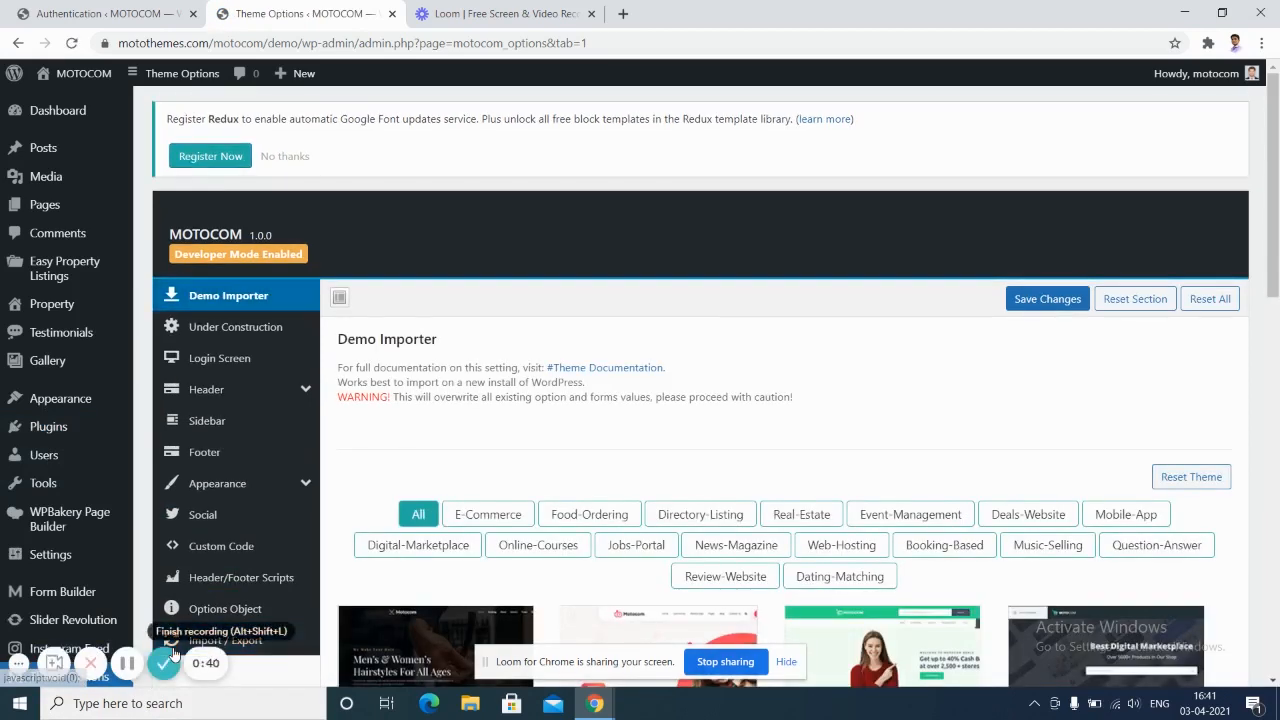
Filter the Demo Importer's demos to Real-Estate and import the Real-Estate demo content, accepting the confirmation.
scroll(400, 500, "down", 3)
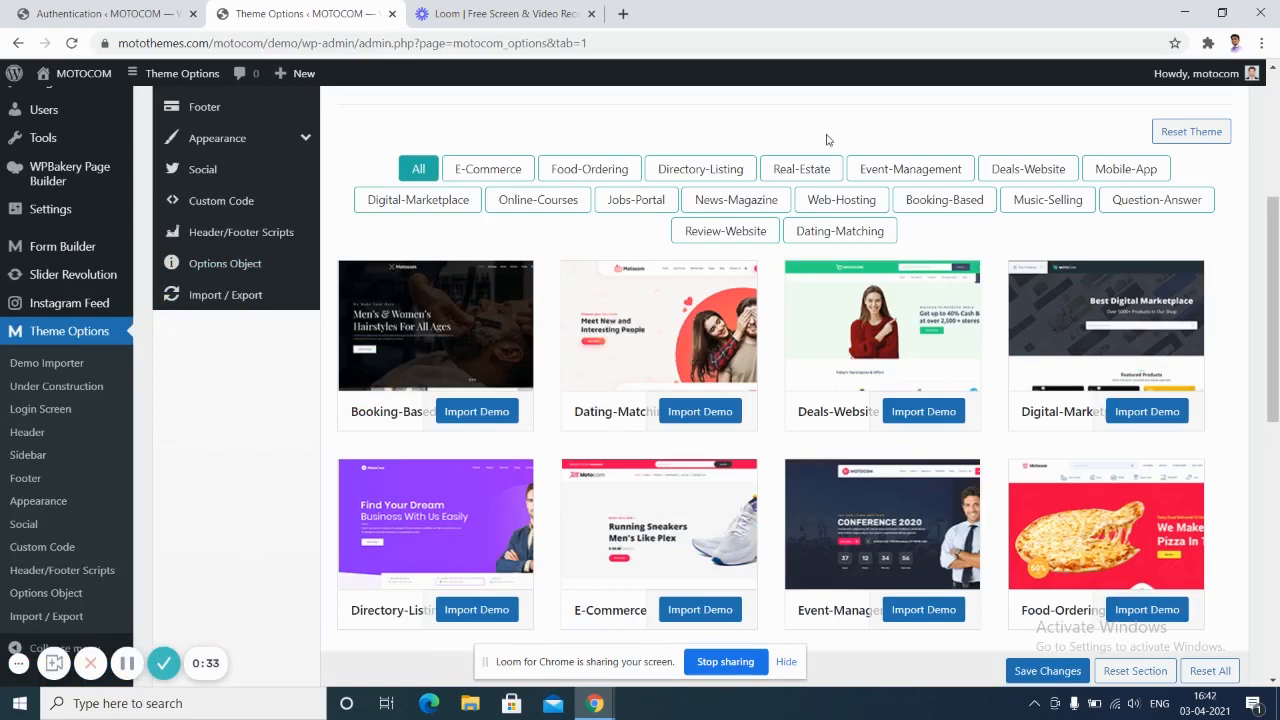
left_click(810, 176)
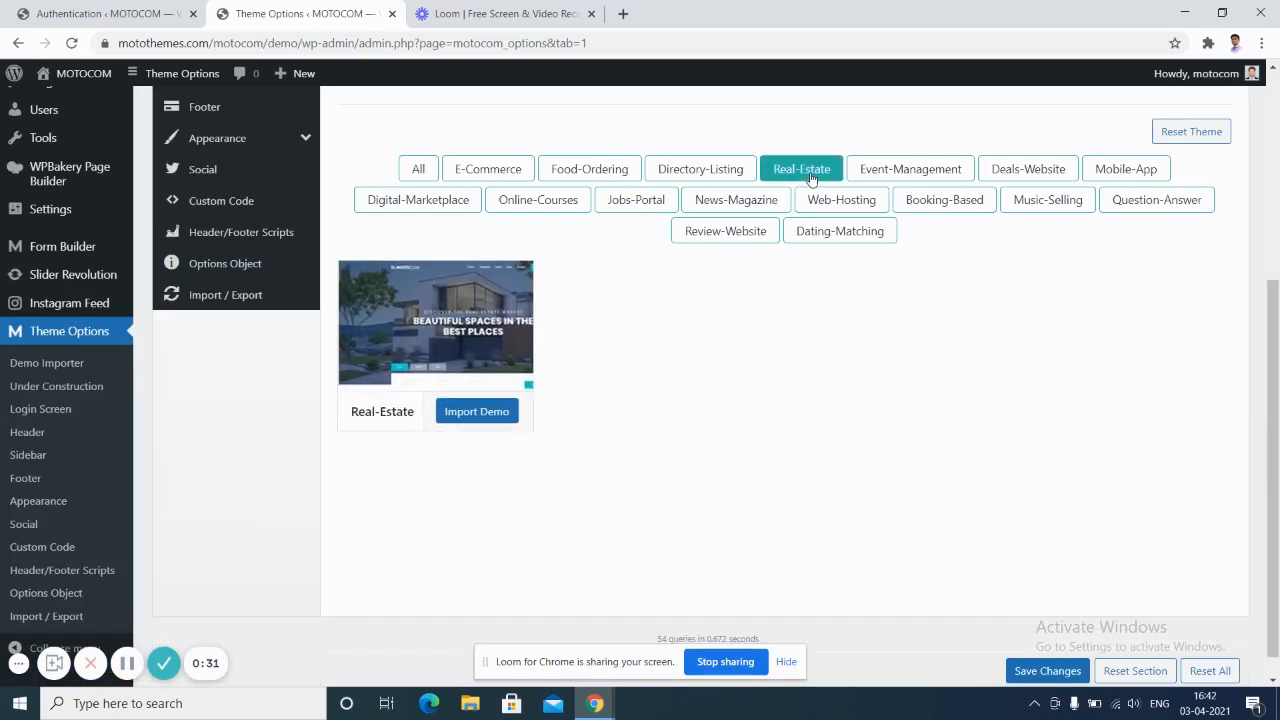
mouse_move(429, 346)
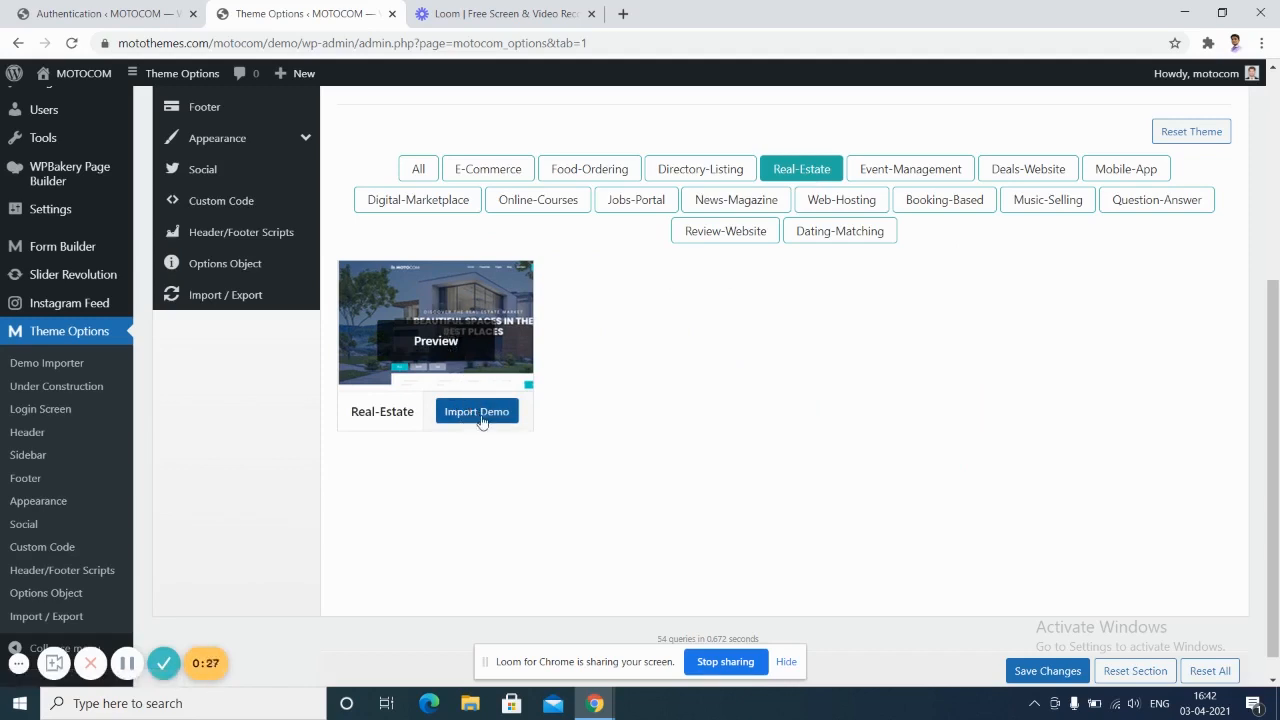
left_click(482, 420)
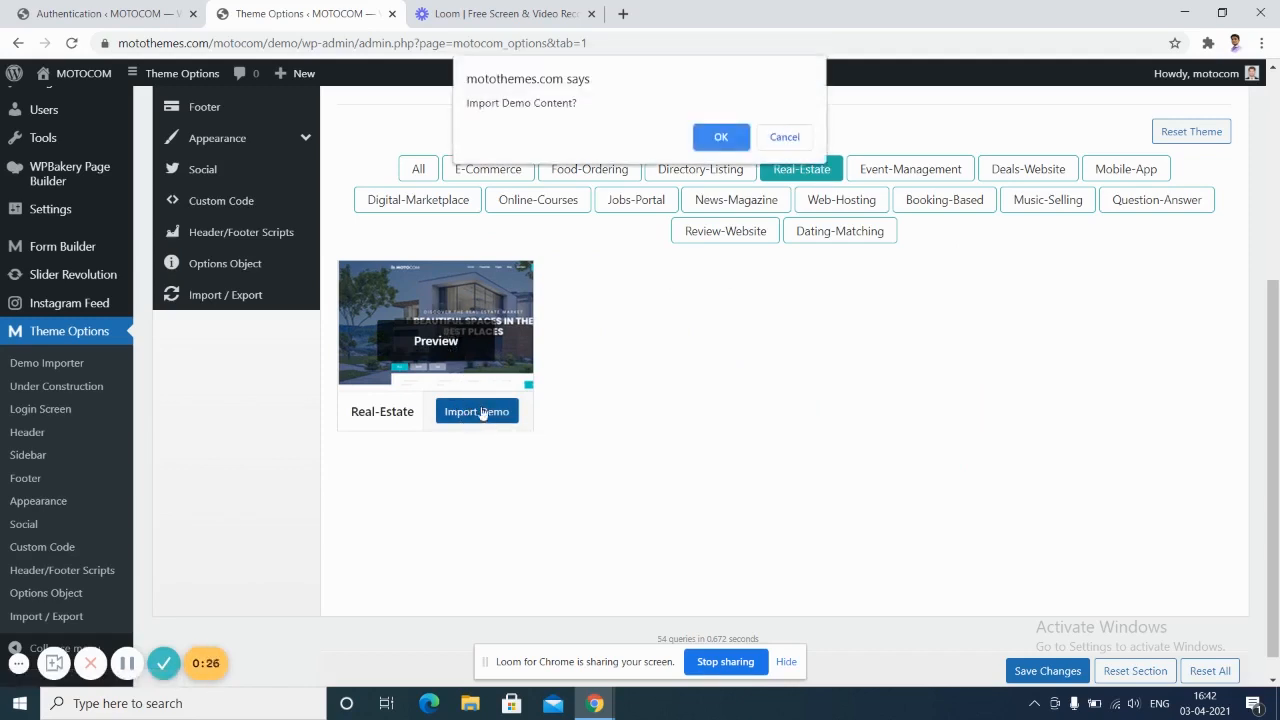
left_click(716, 140)
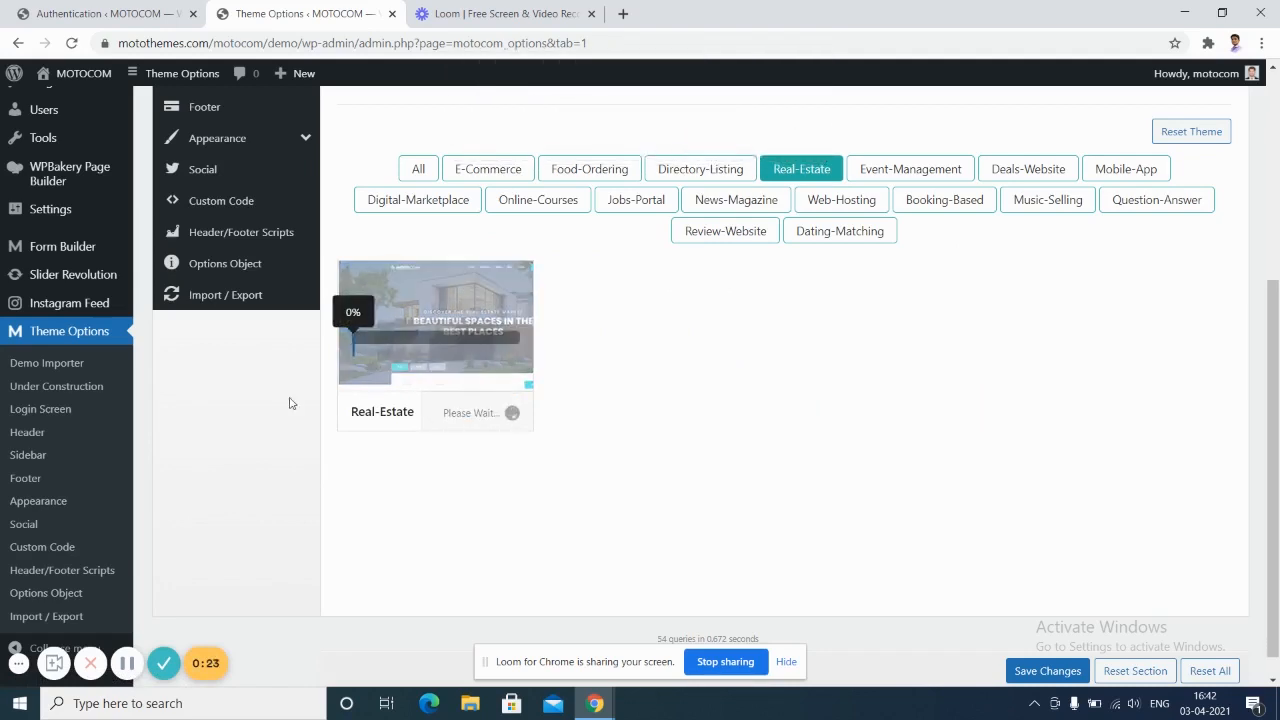
left_click(120, 663)
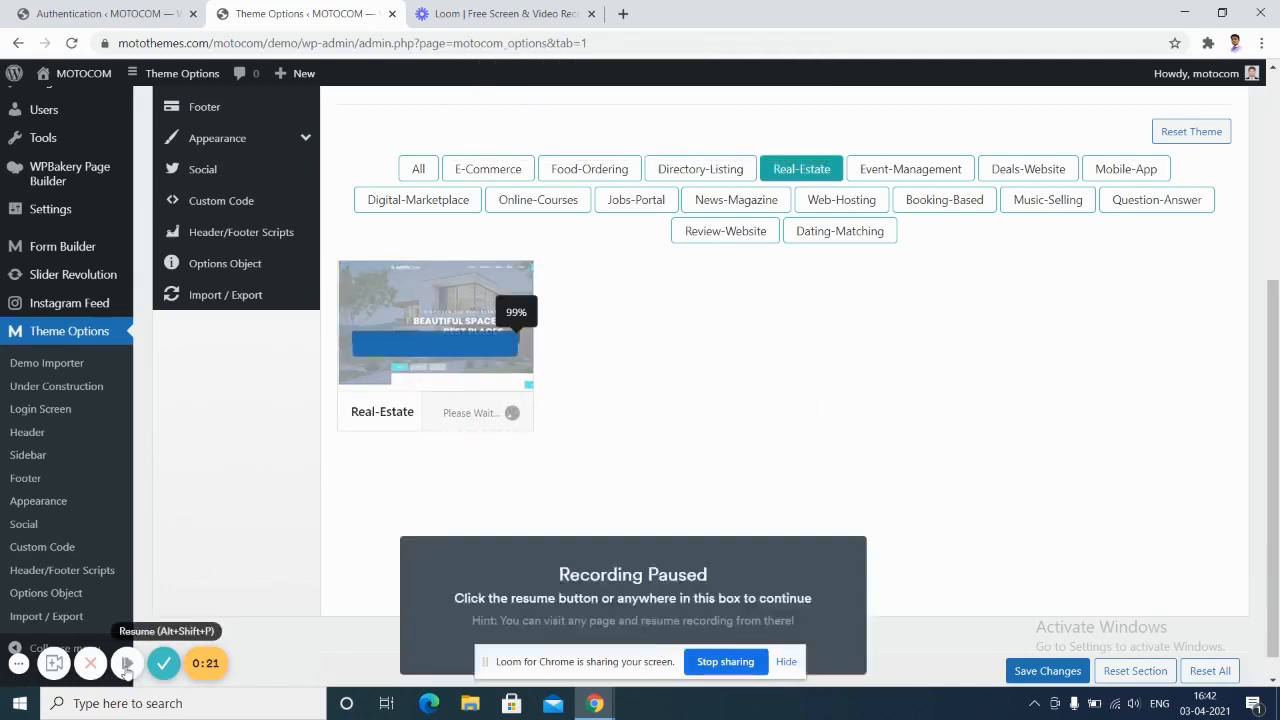
left_click(120, 663)
mouse_move(520, 386)
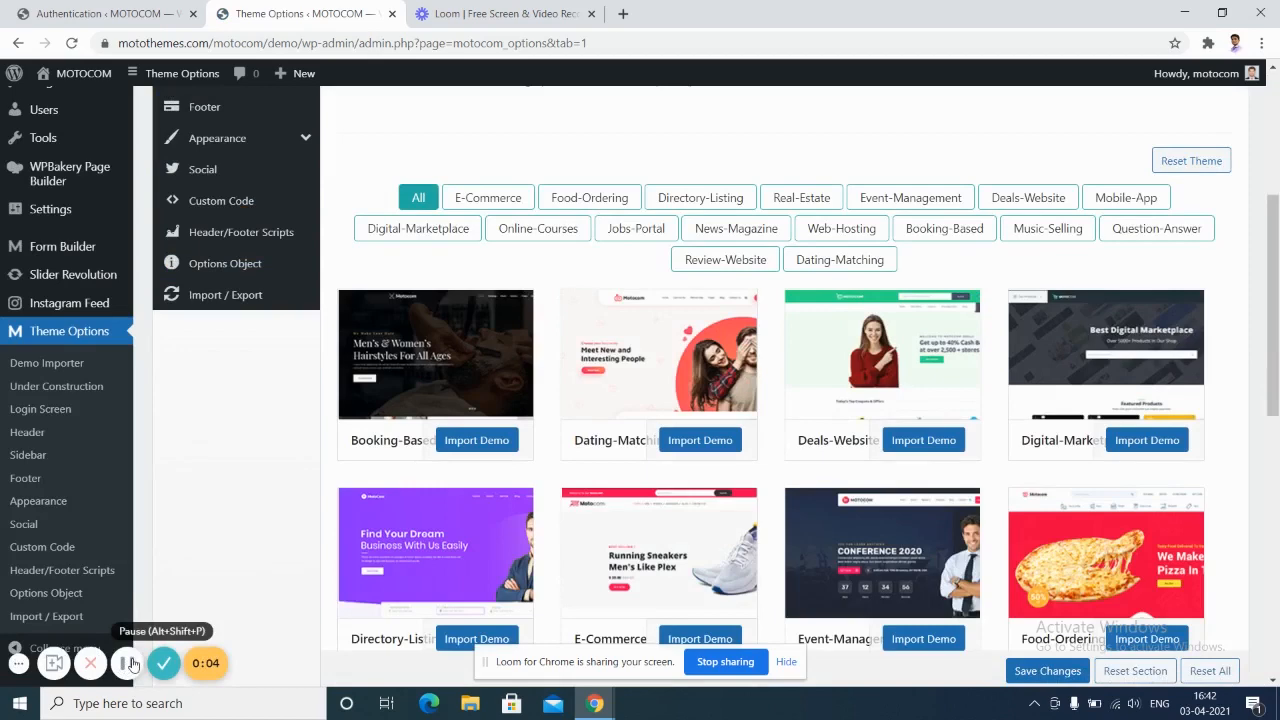
left_click(131, 664)
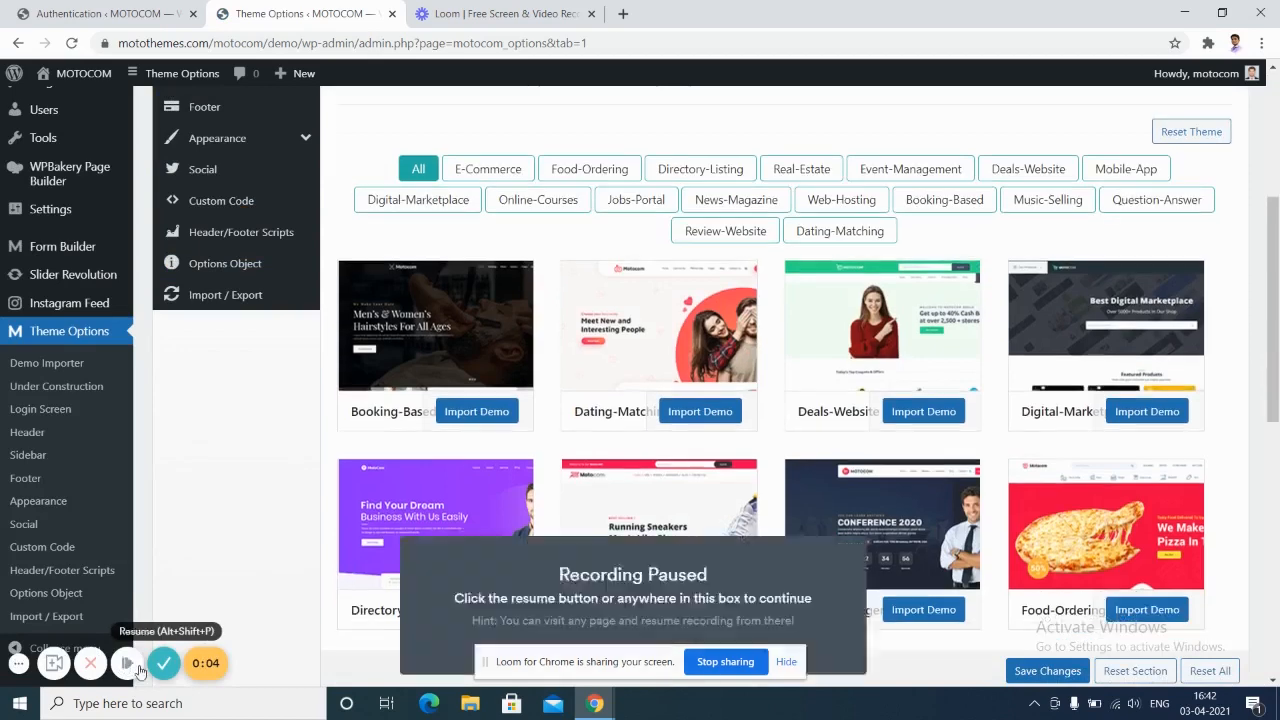
left_click(133, 664)
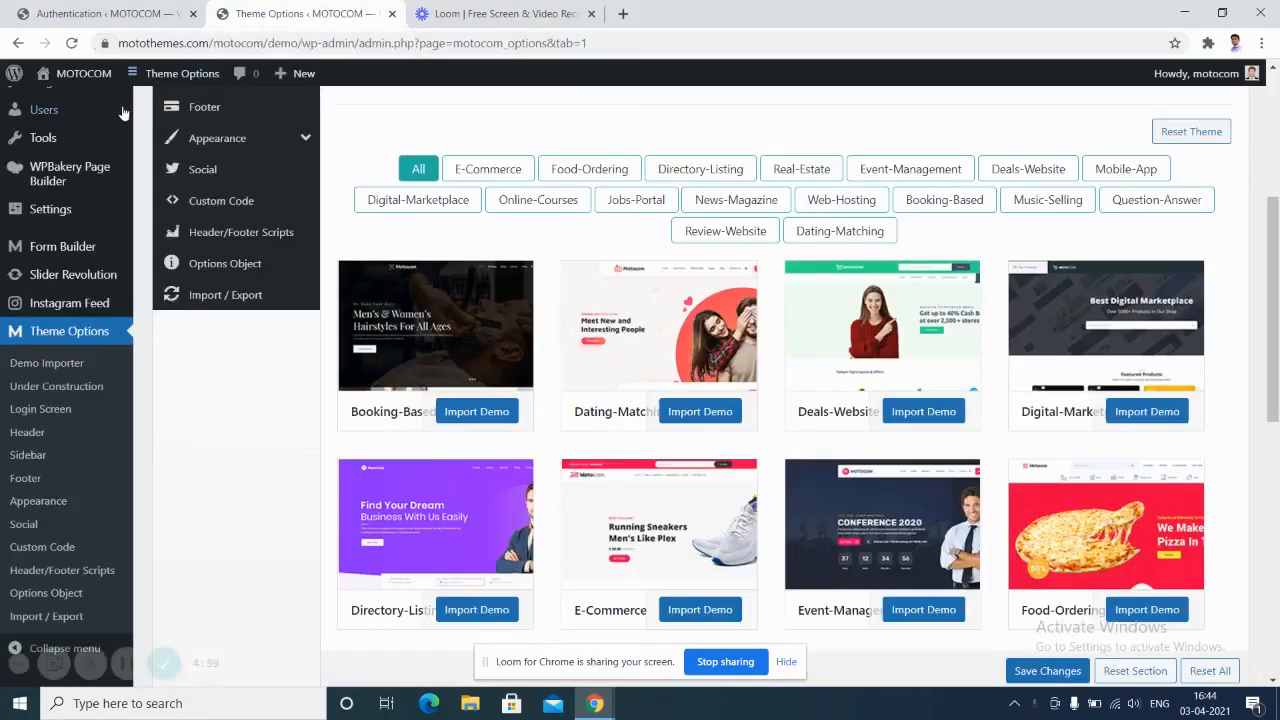
mouse_move(102, 185)
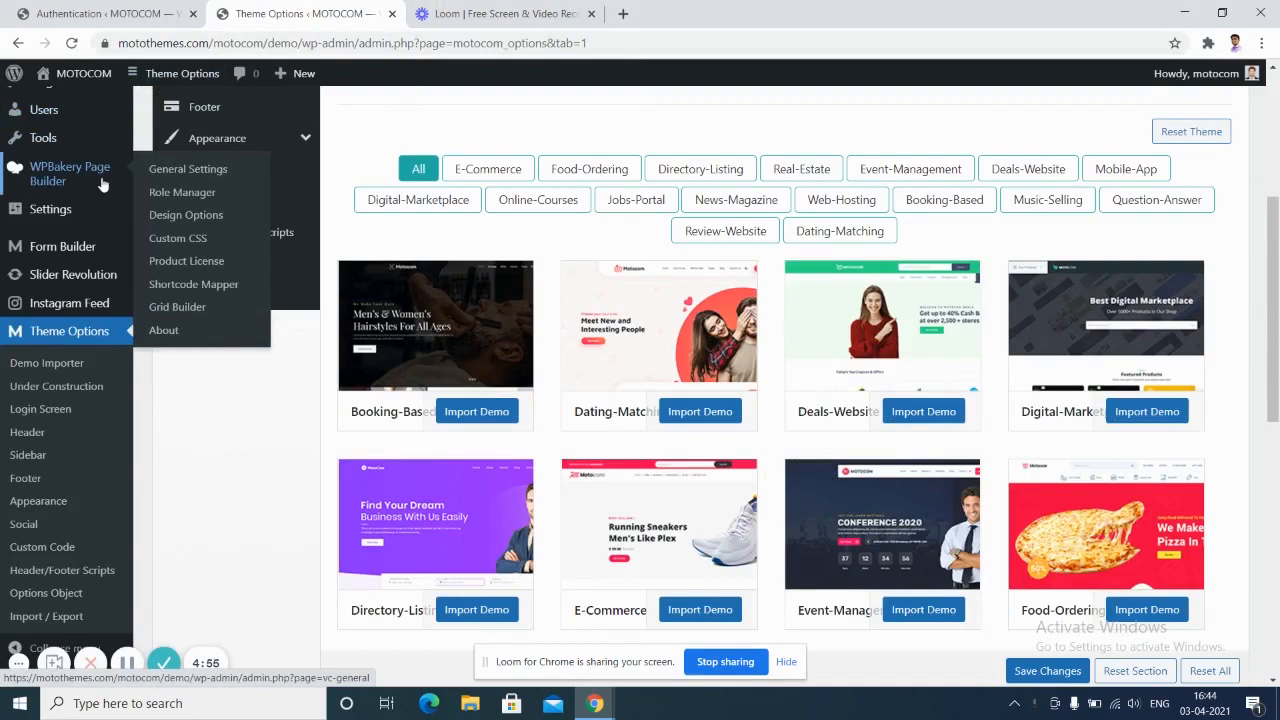
Open the MOTOCOM site's front end in a new browser tab and switch to it.
mouse_move(90, 88)
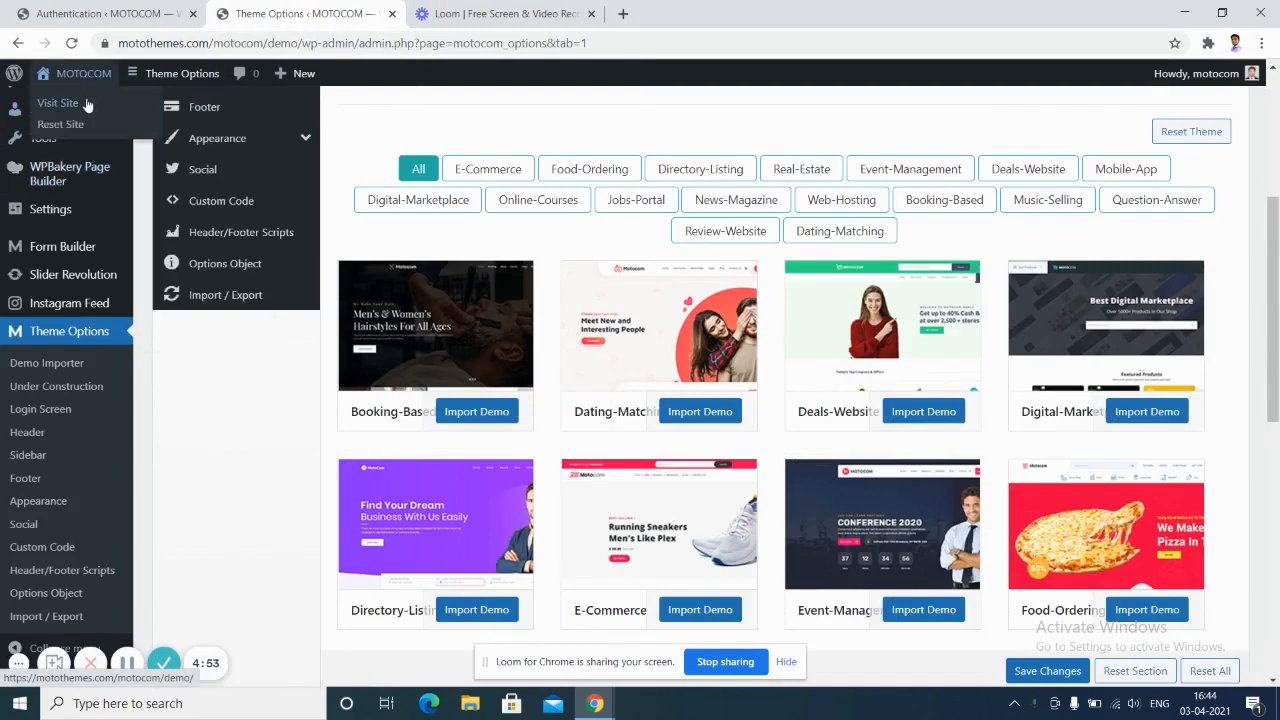
right_click(86, 99)
left_click(133, 116)
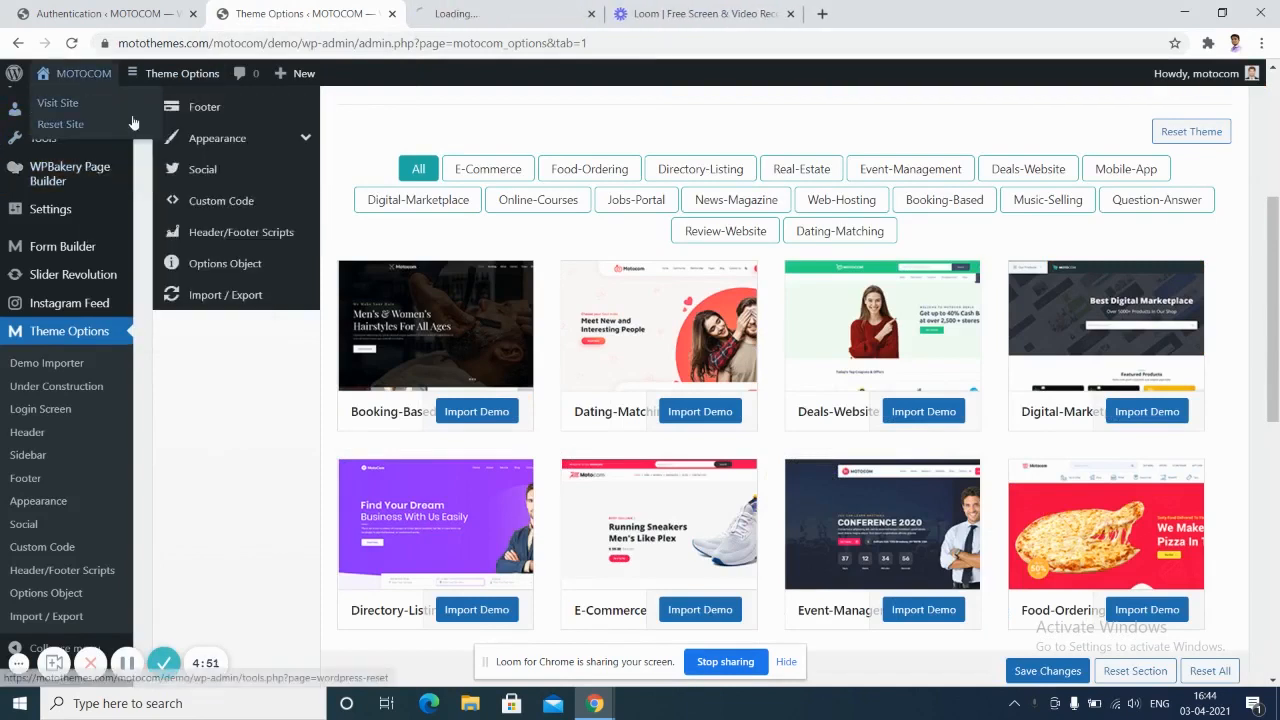
left_click(531, 10)
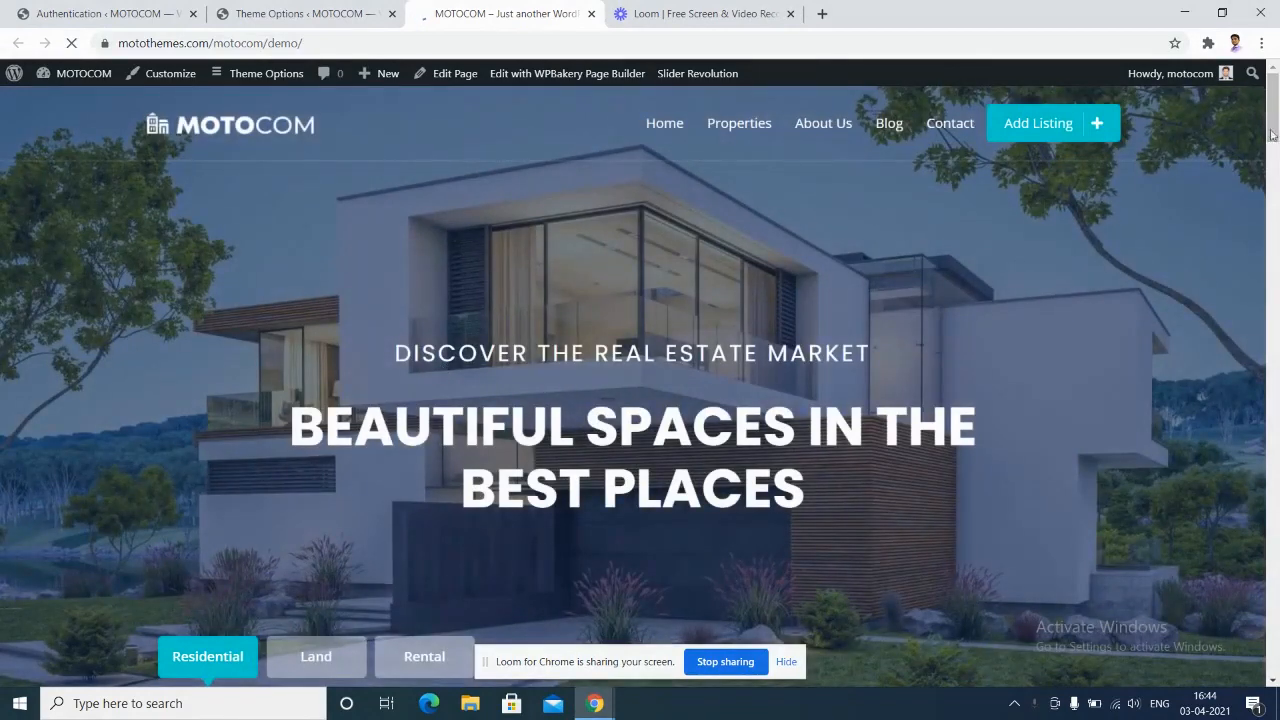
Examine the imported homepage, including the property search's House Category, Price From and Price To choices and the sections below it.
scroll(1276, 133, "down", 5)
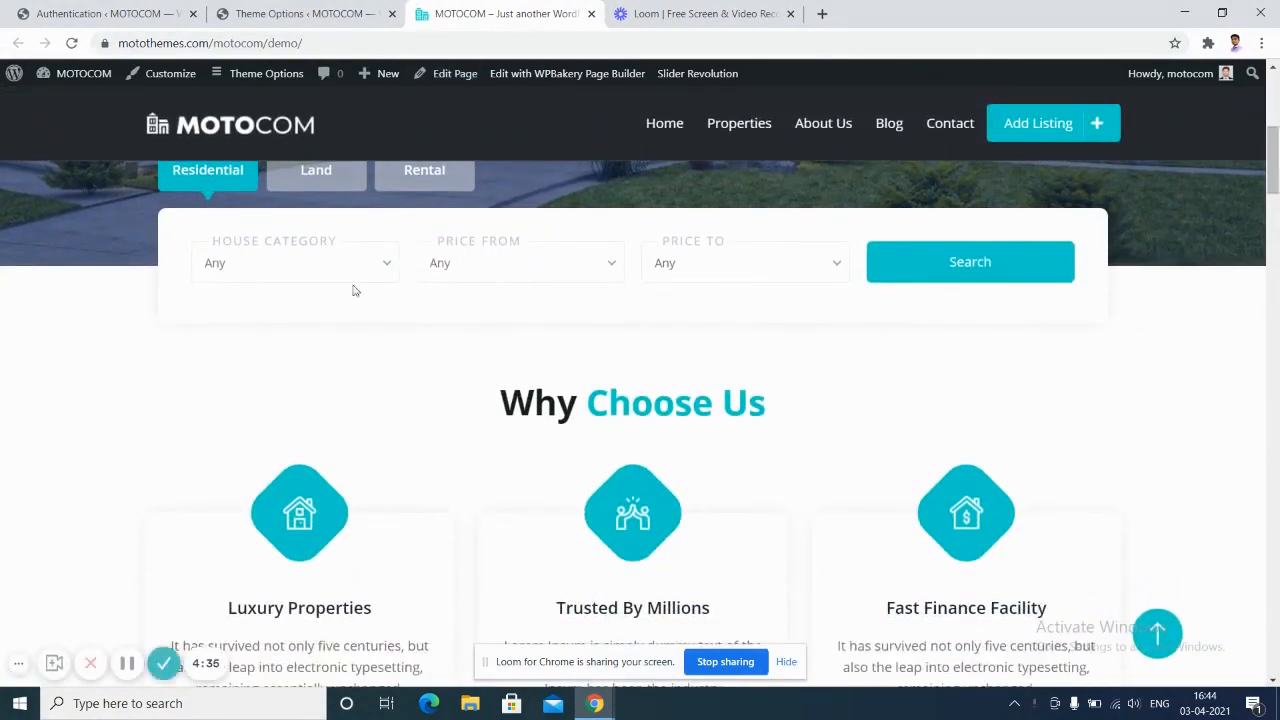
left_click(344, 273)
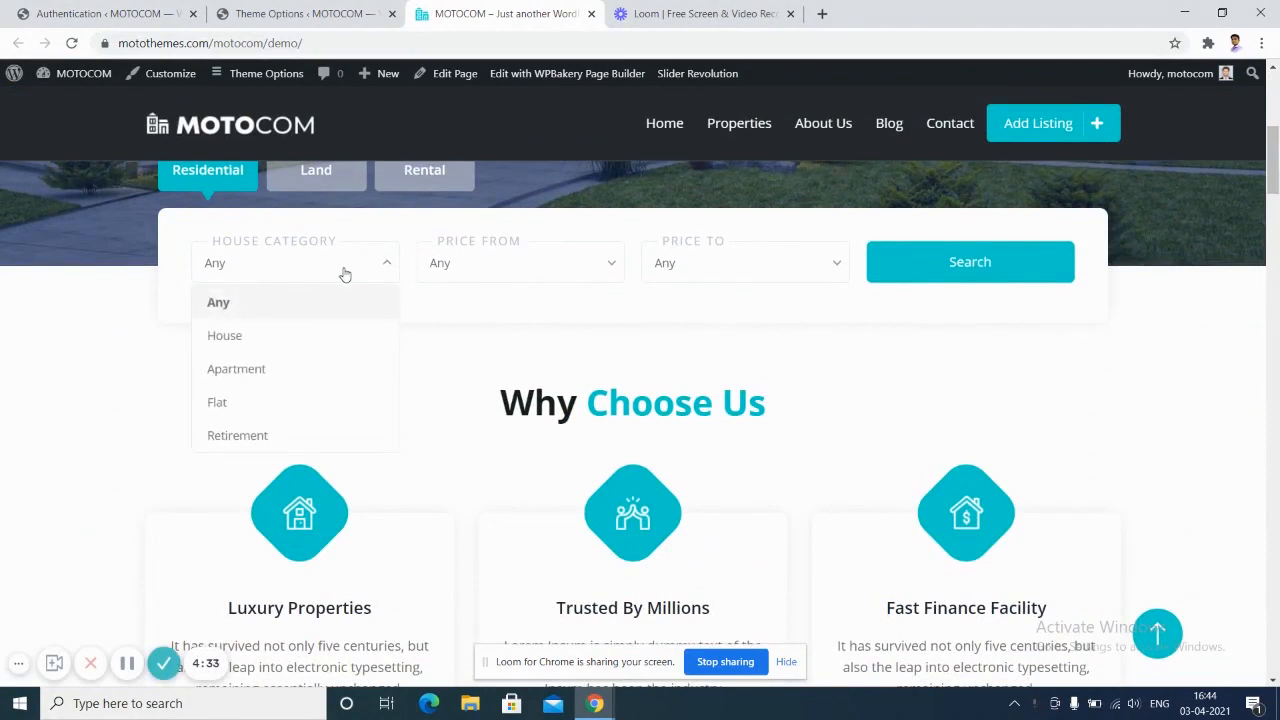
left_click(575, 269)
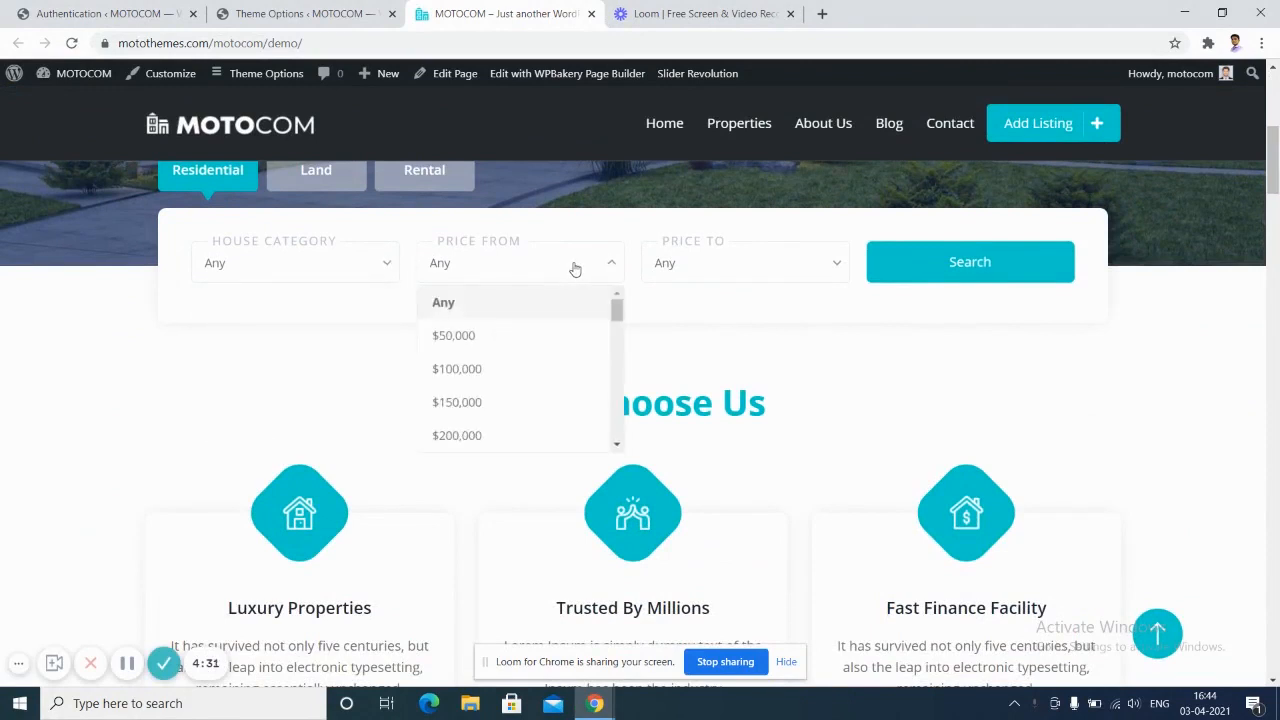
left_click(724, 274)
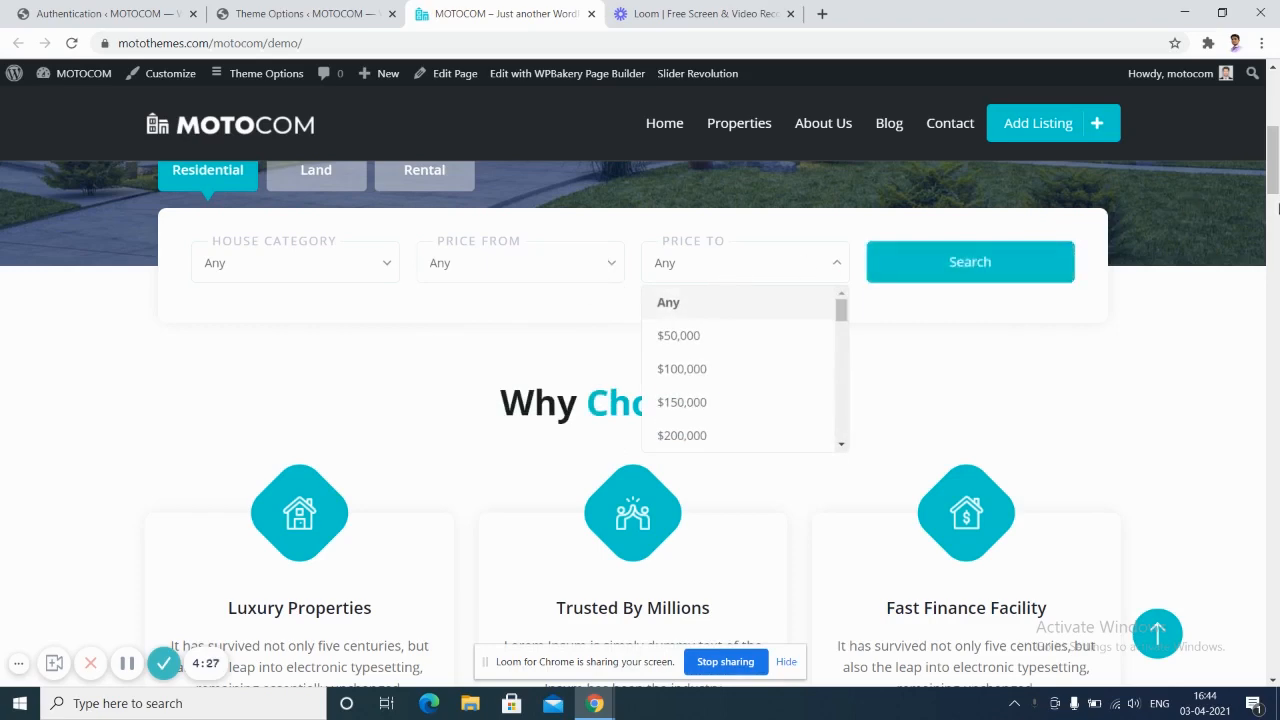
left_click_drag(1273, 187, 1274, 315)
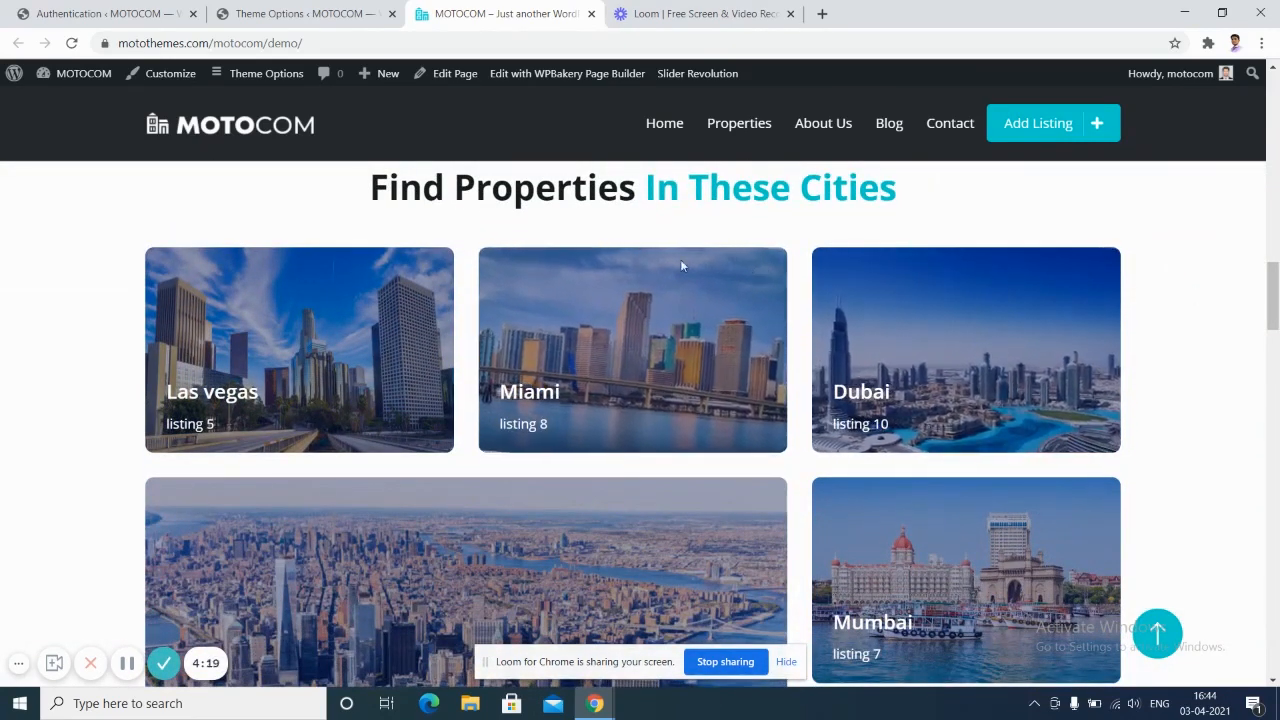
left_click_drag(1272, 295, 1274, 200)
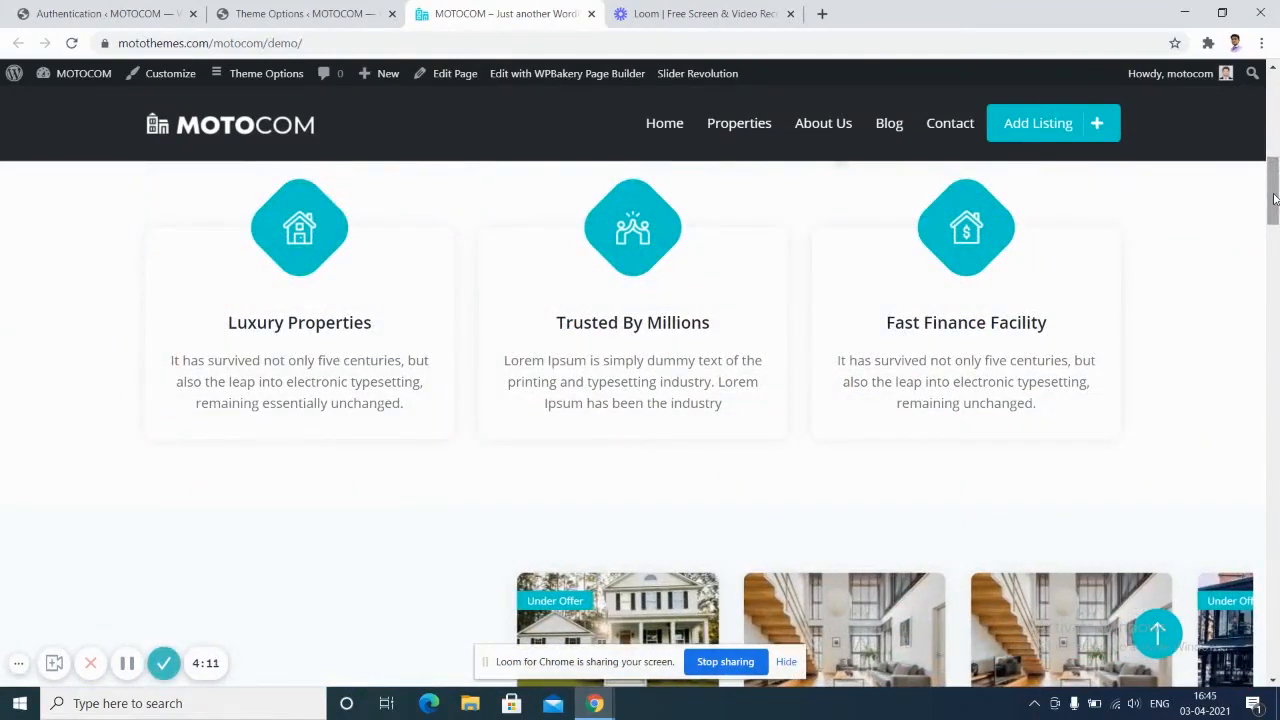
left_click_drag(1275, 198, 1274, 126)
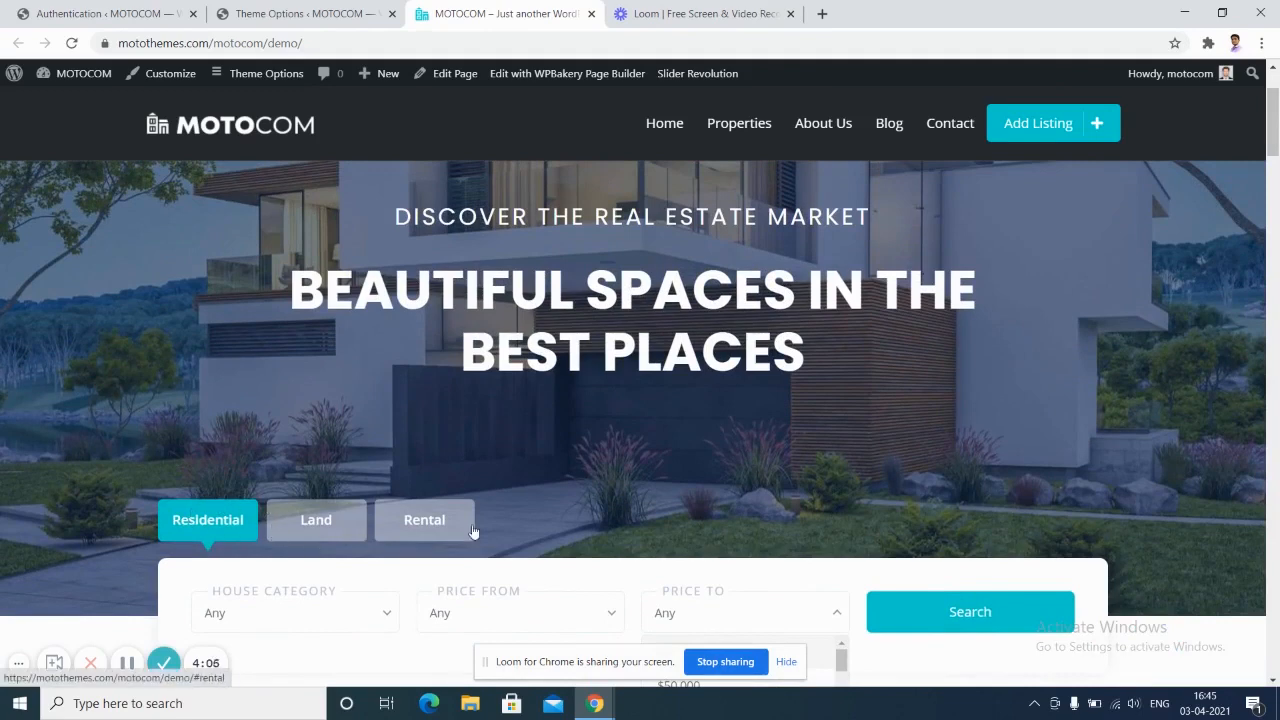
left_click_drag(1274, 122, 1276, 107)
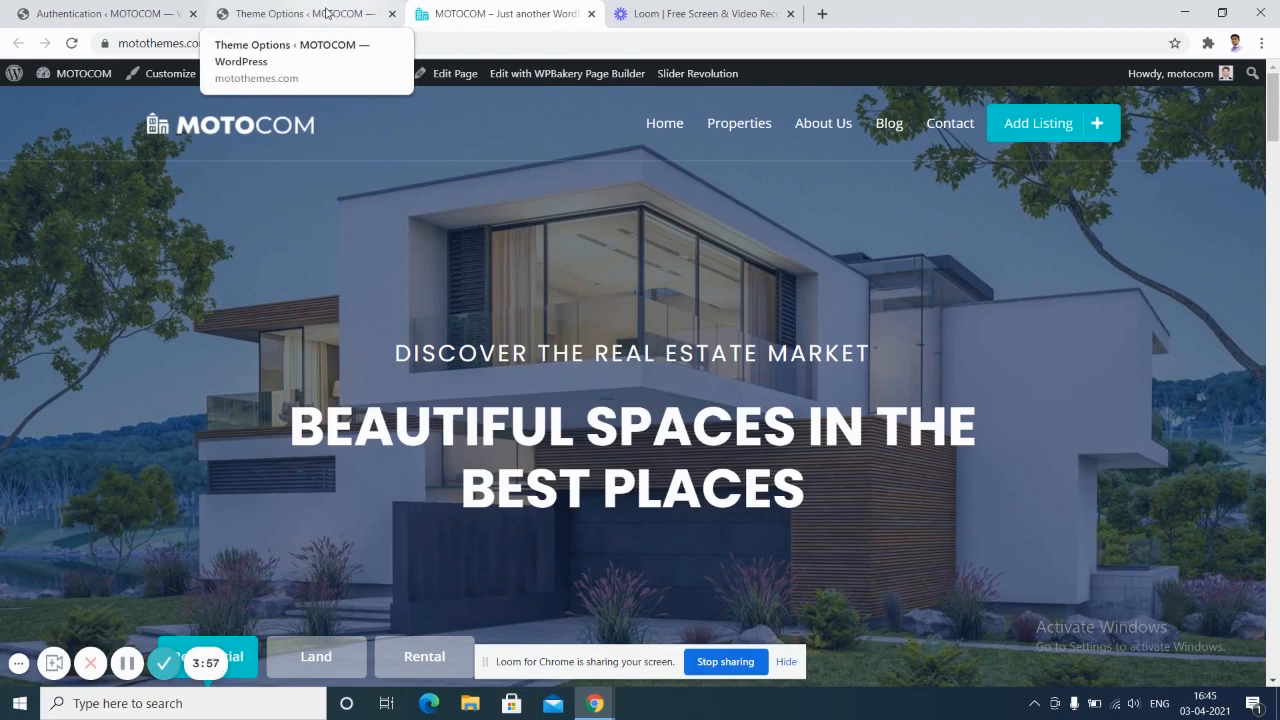
Return to the WordPress admin and look through the Easy Property Listings Help page.
left_click(327, 12)
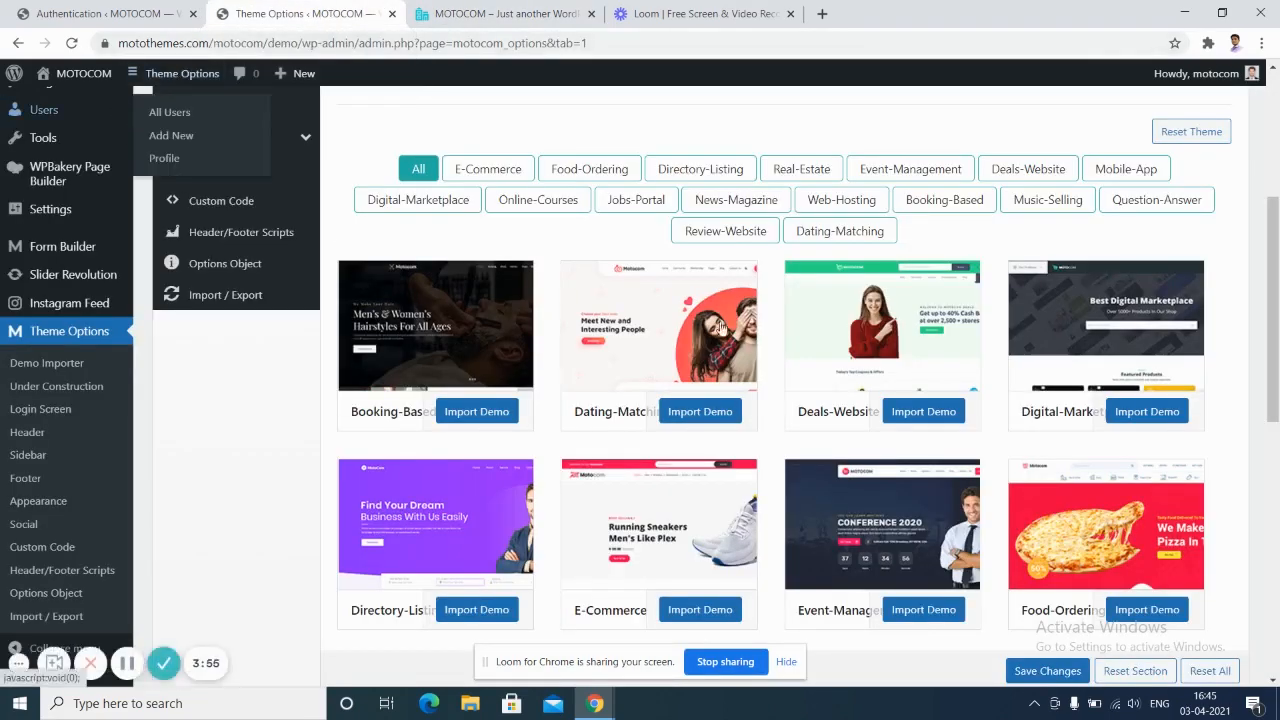
scroll(130, 600, "up", 4)
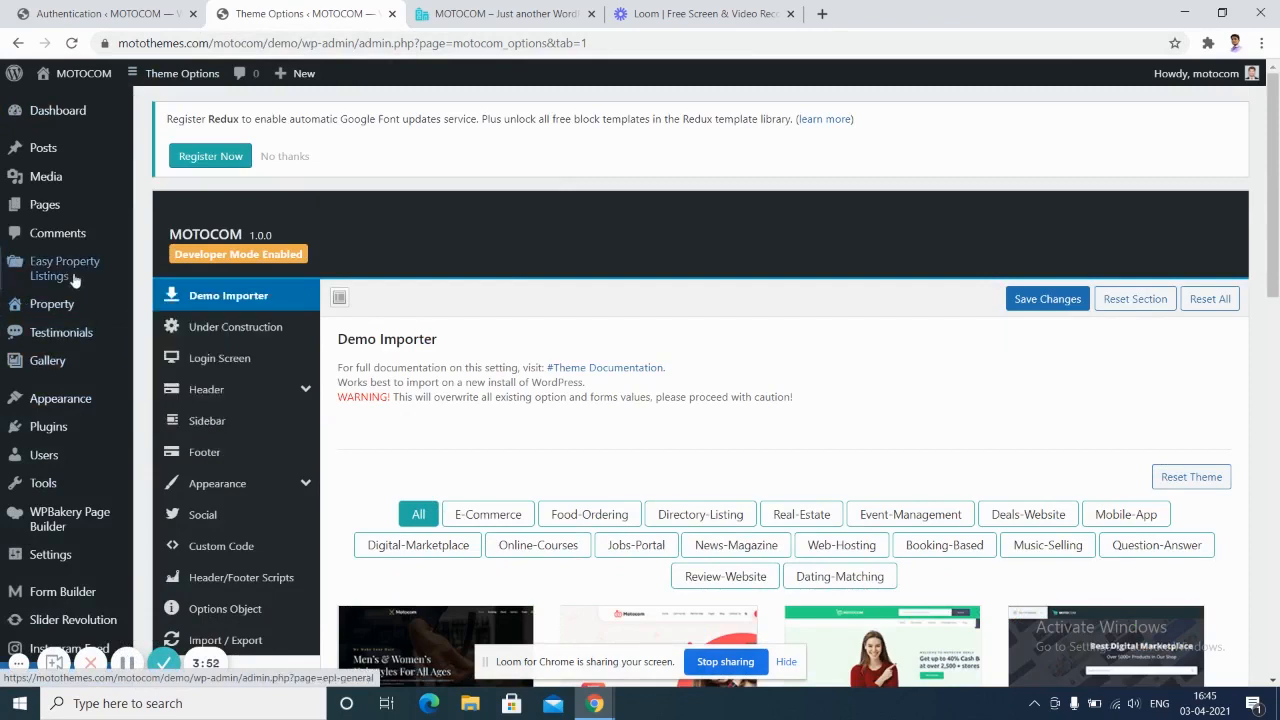
mouse_move(58, 275)
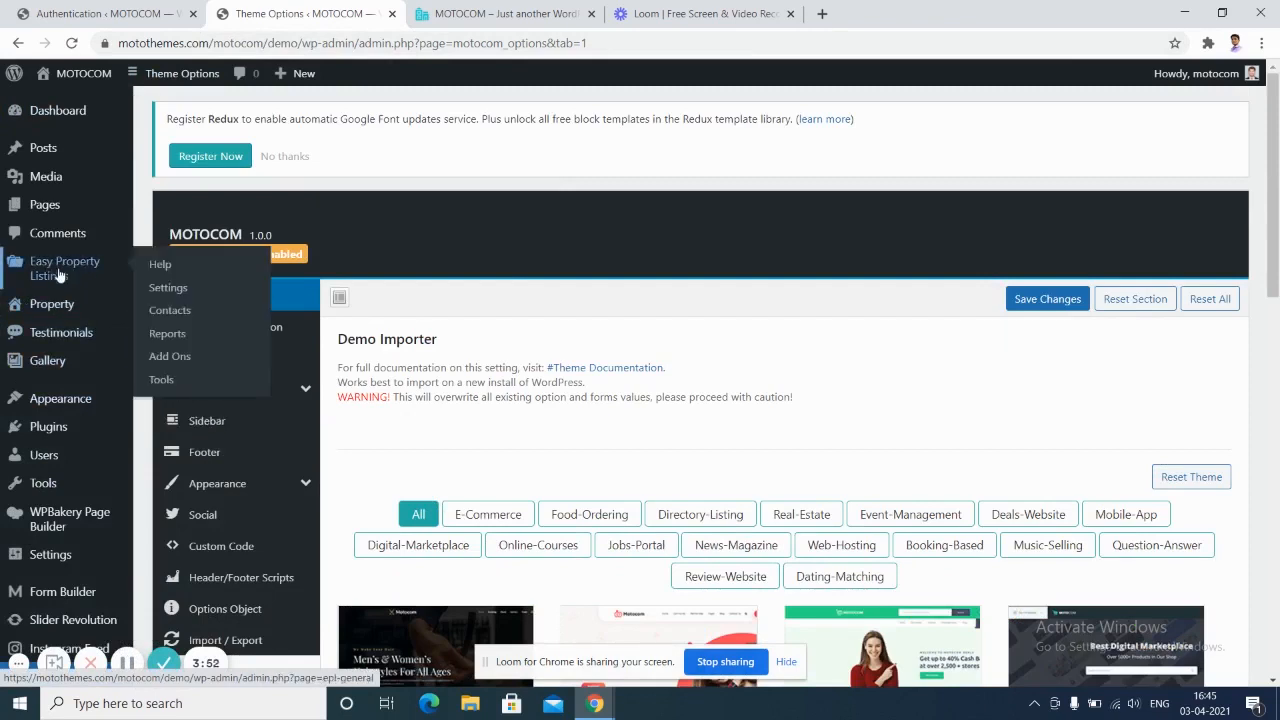
left_click(156, 268)
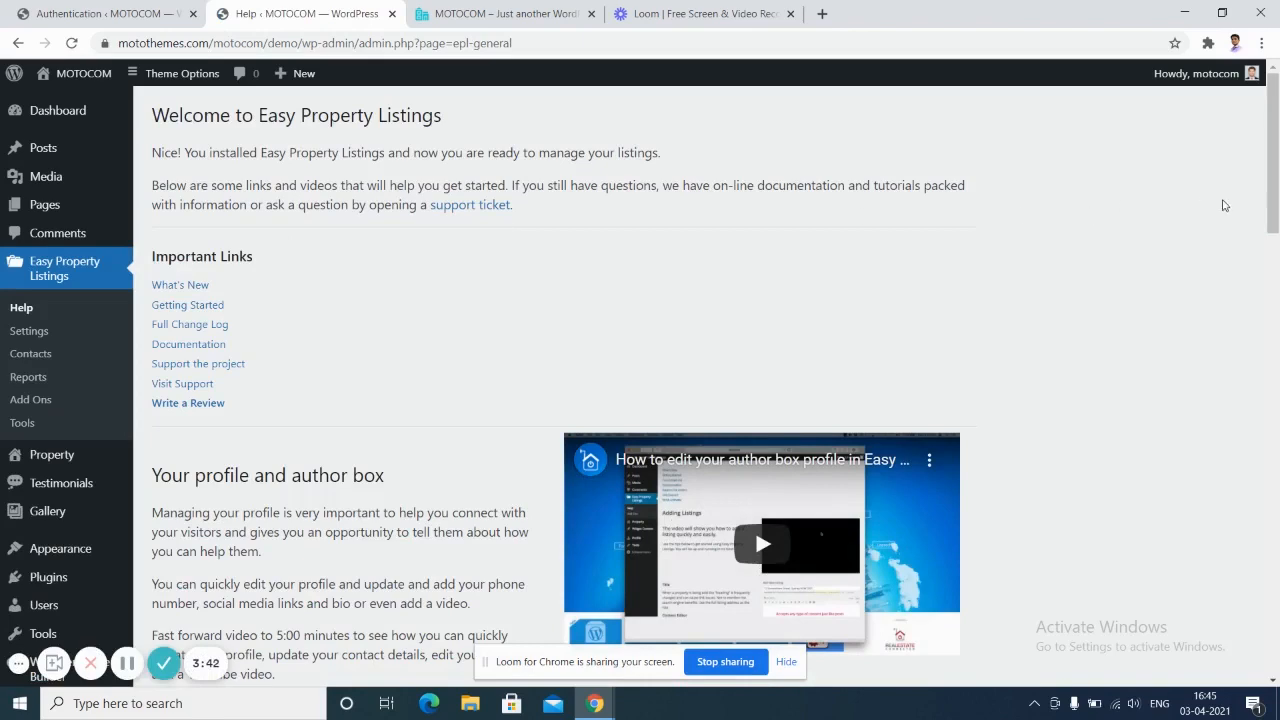
left_click_drag(1277, 190, 1275, 235)
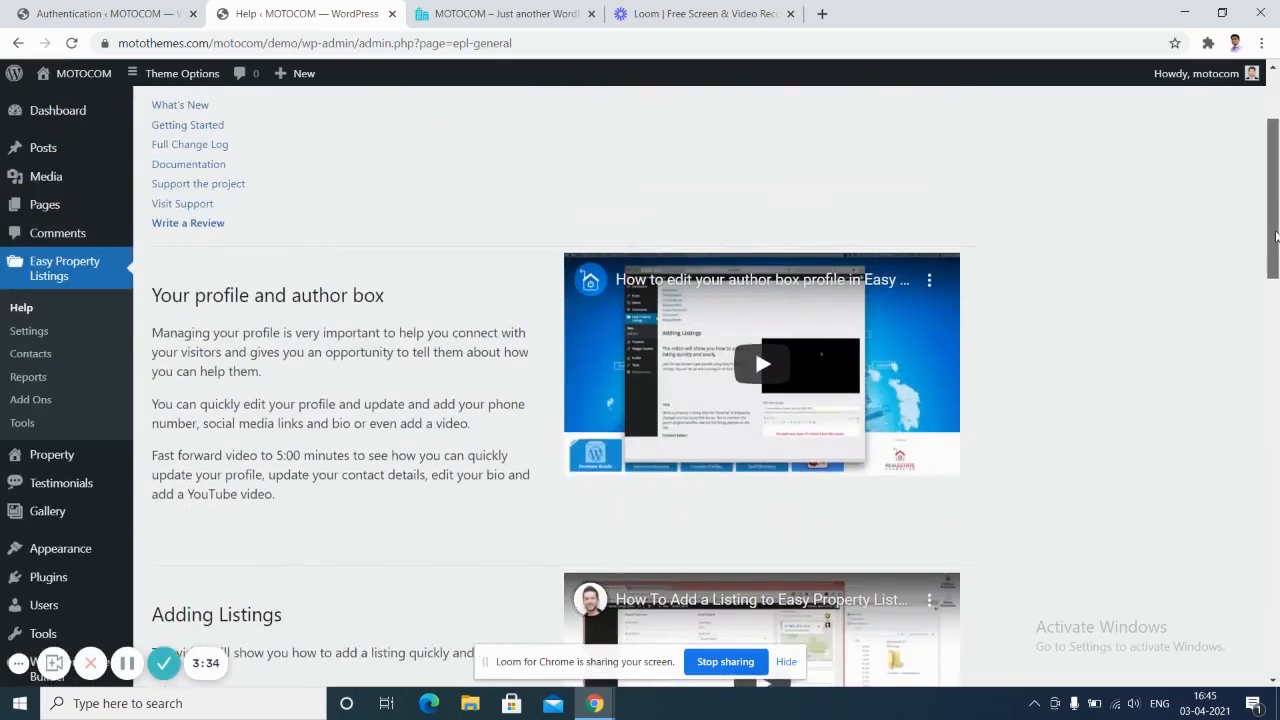
Open the Easy Property Listings settings and review the listing types, address fields and status label options.
left_click(26, 334)
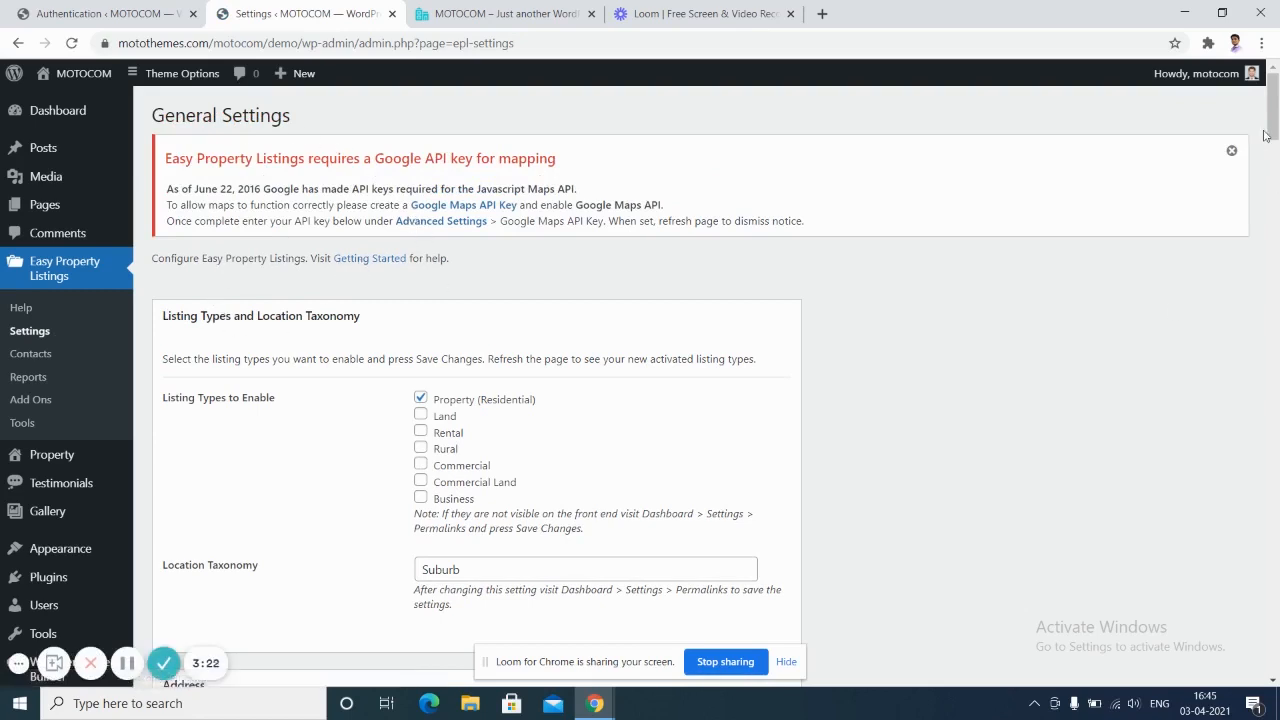
scroll(1265, 135, "down", 3)
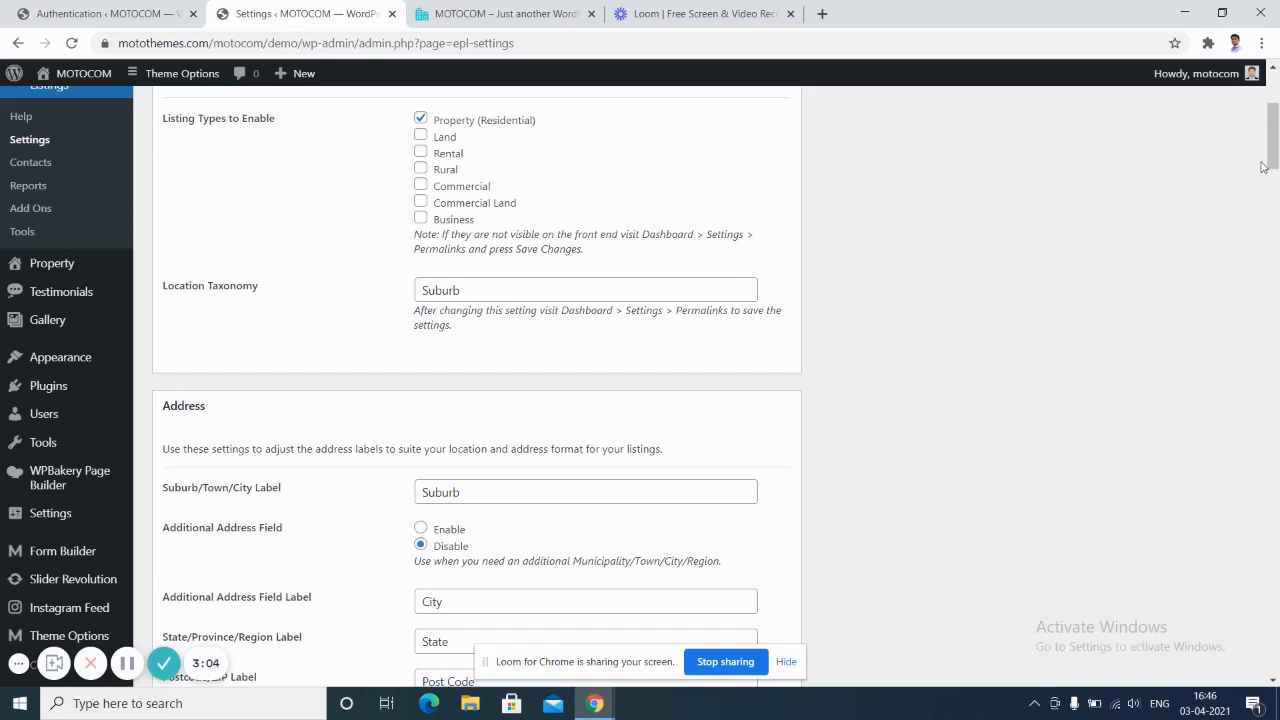
left_click_drag(1272, 157, 1274, 195)
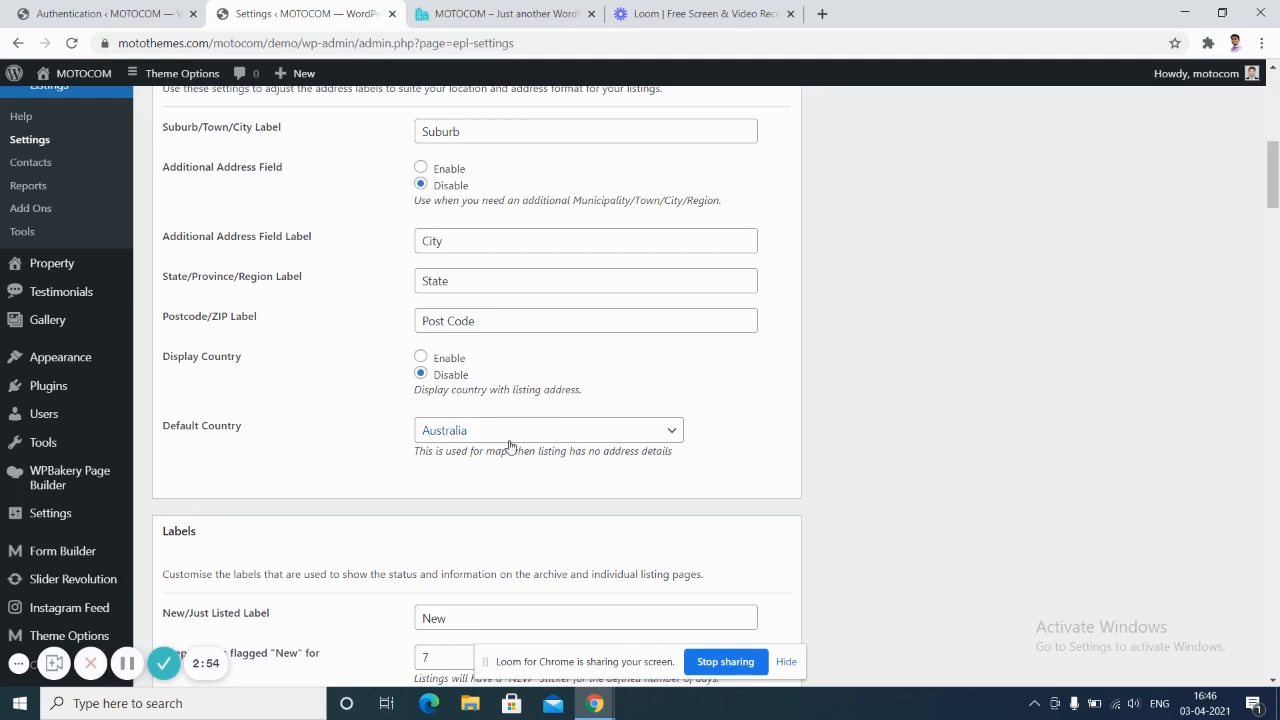
left_click_drag(1276, 190, 1276, 228)
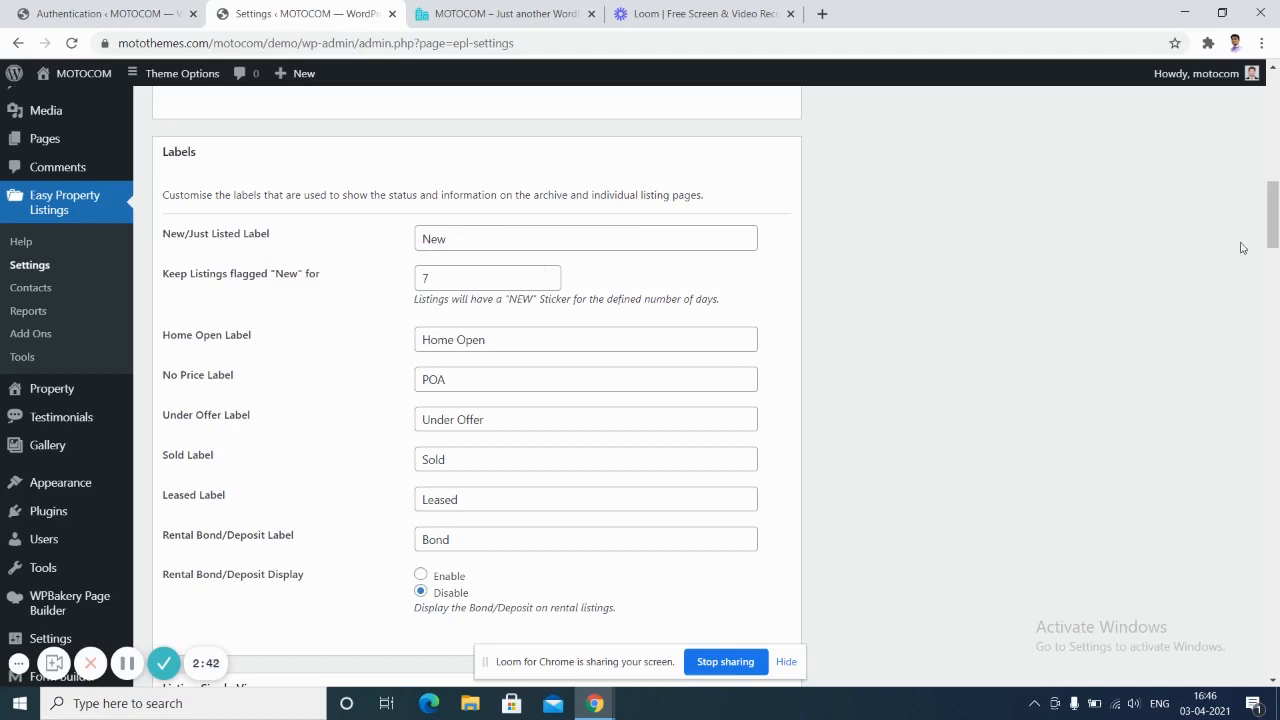
left_click_drag(1276, 228, 1276, 246)
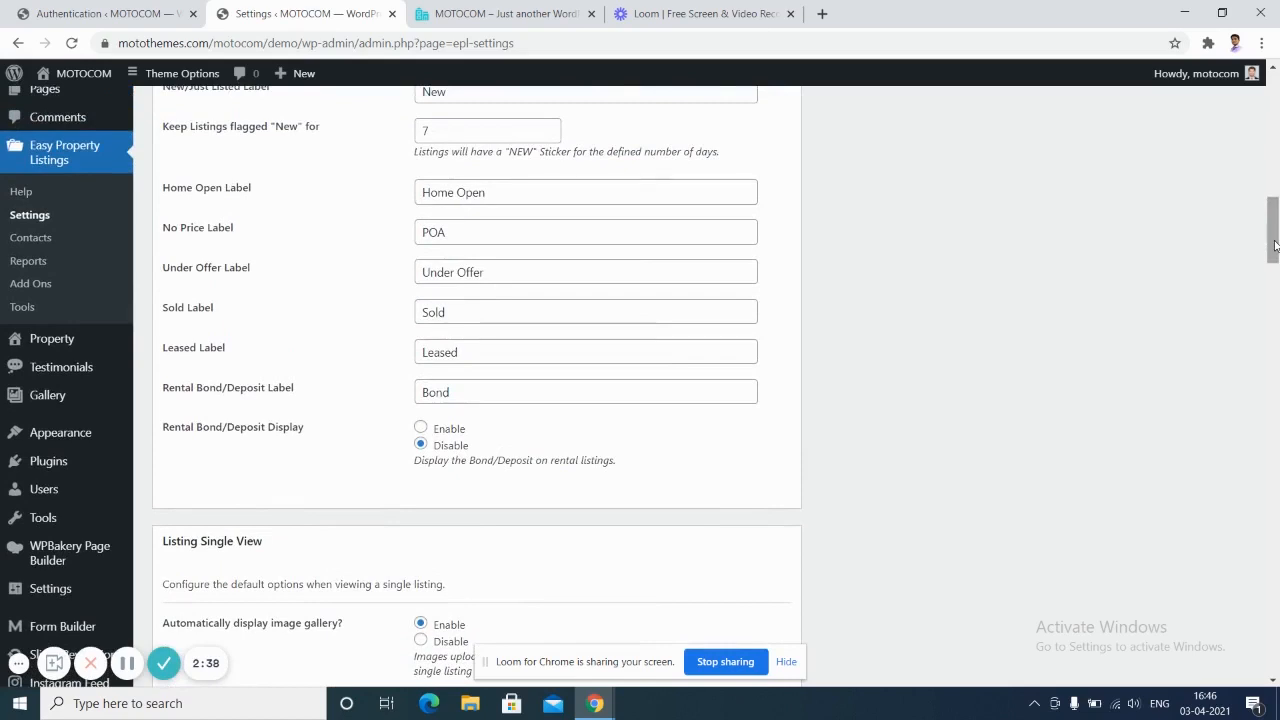
left_click(525, 124)
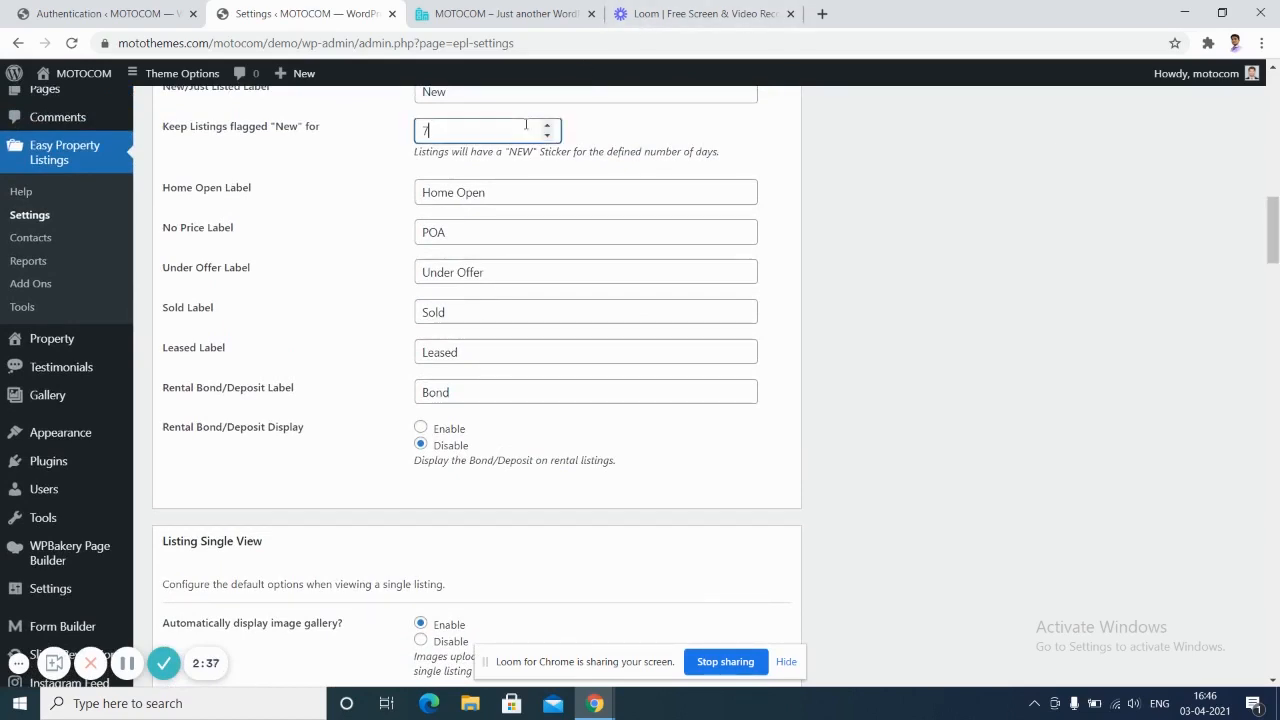
left_click(750, 176)
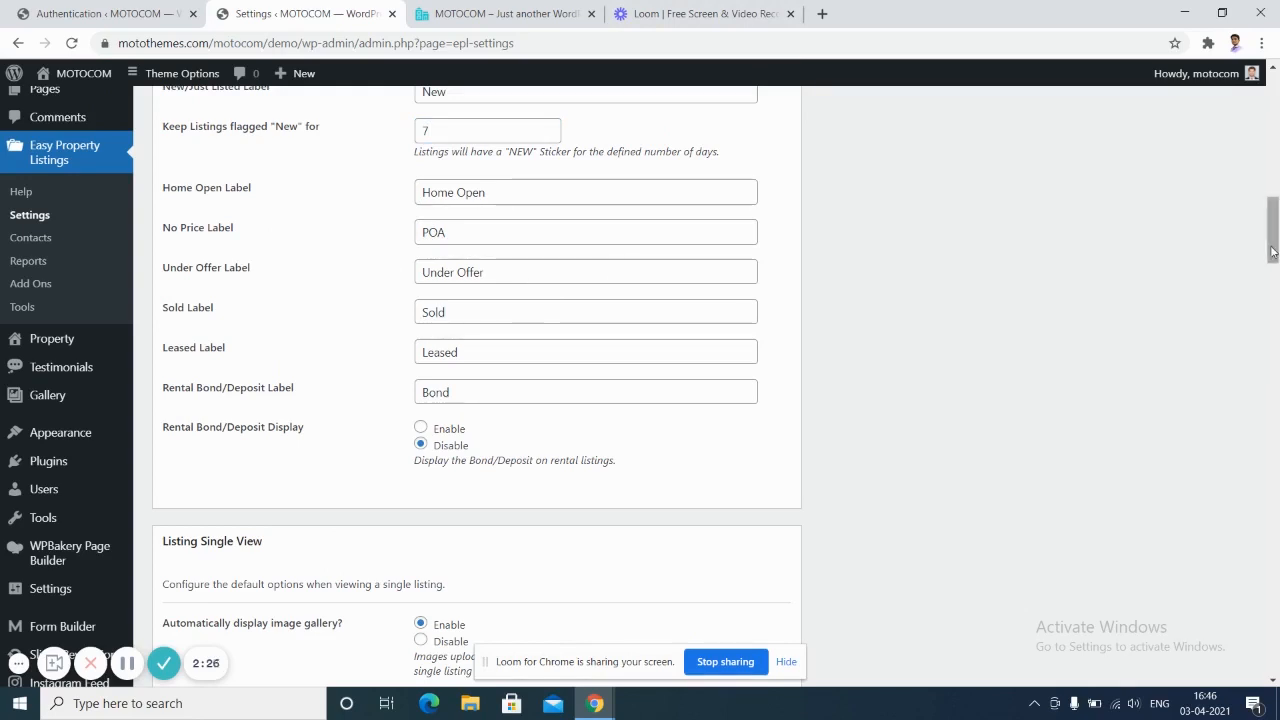
Review the Listing Single View gallery column choices, the Listing Archive View options and the search widget's tab labels.
left_click_drag(1272, 252, 1275, 291)
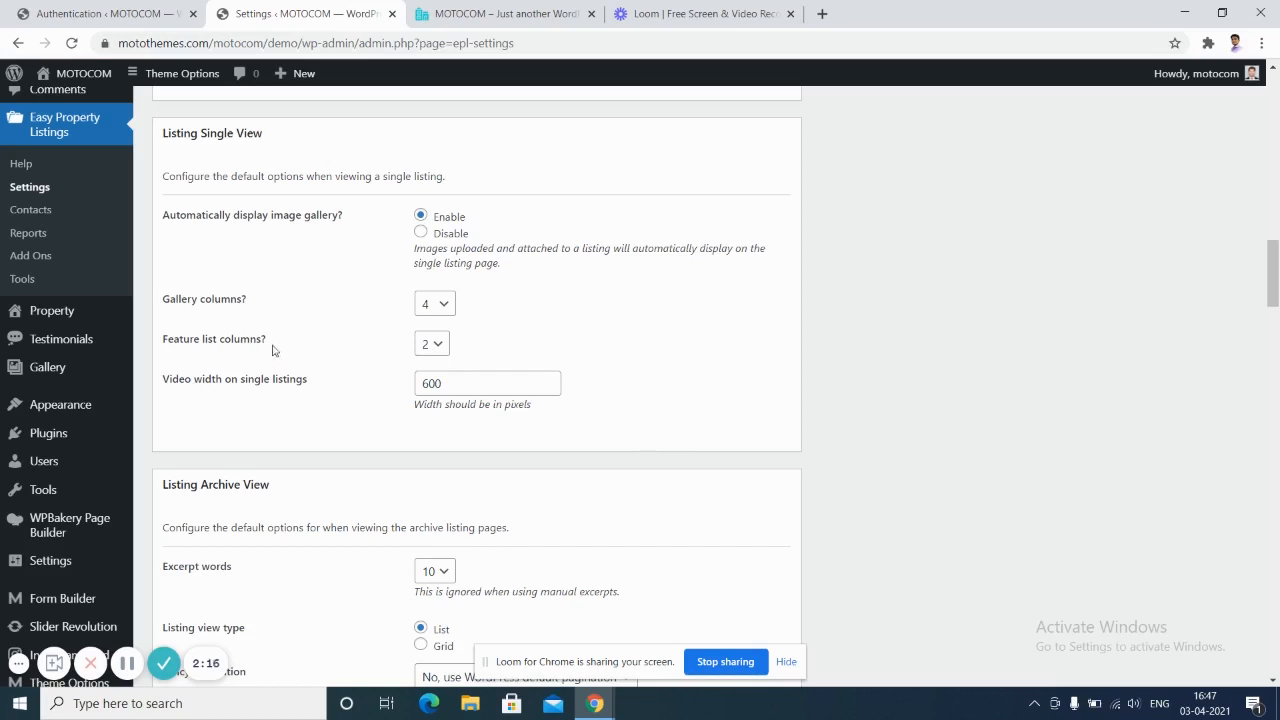
left_click(443, 309)
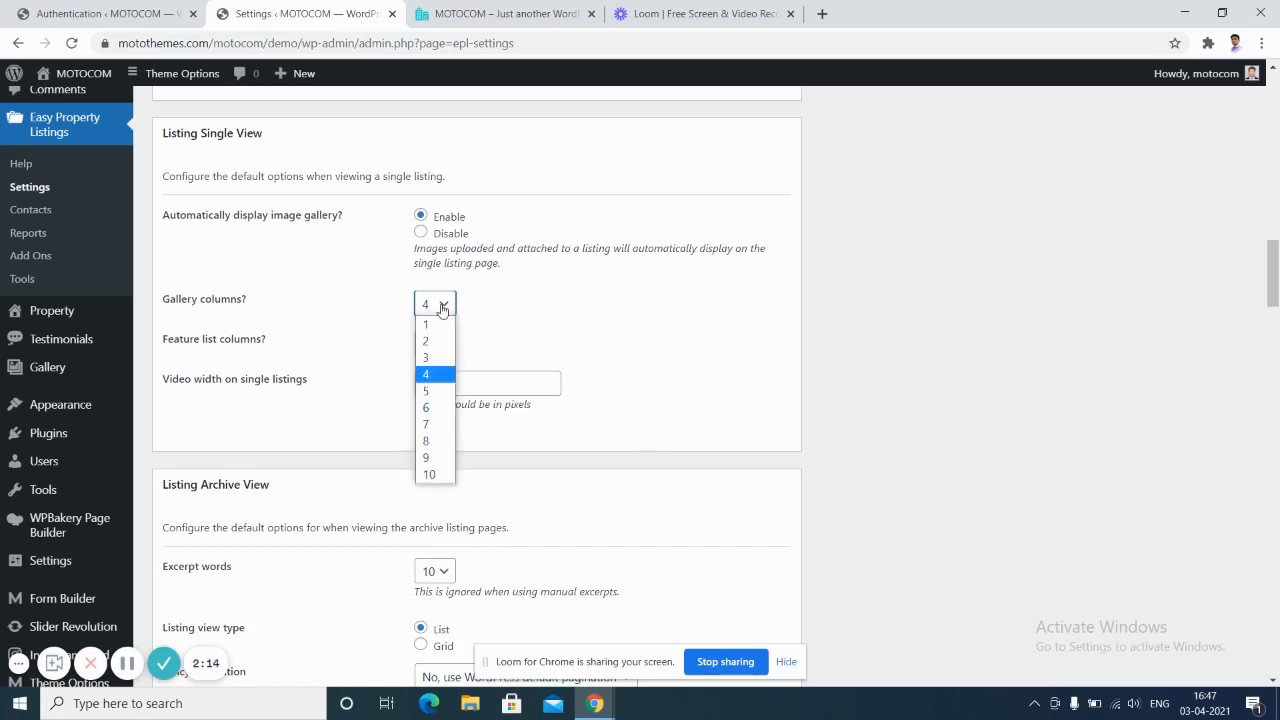
left_click(441, 305)
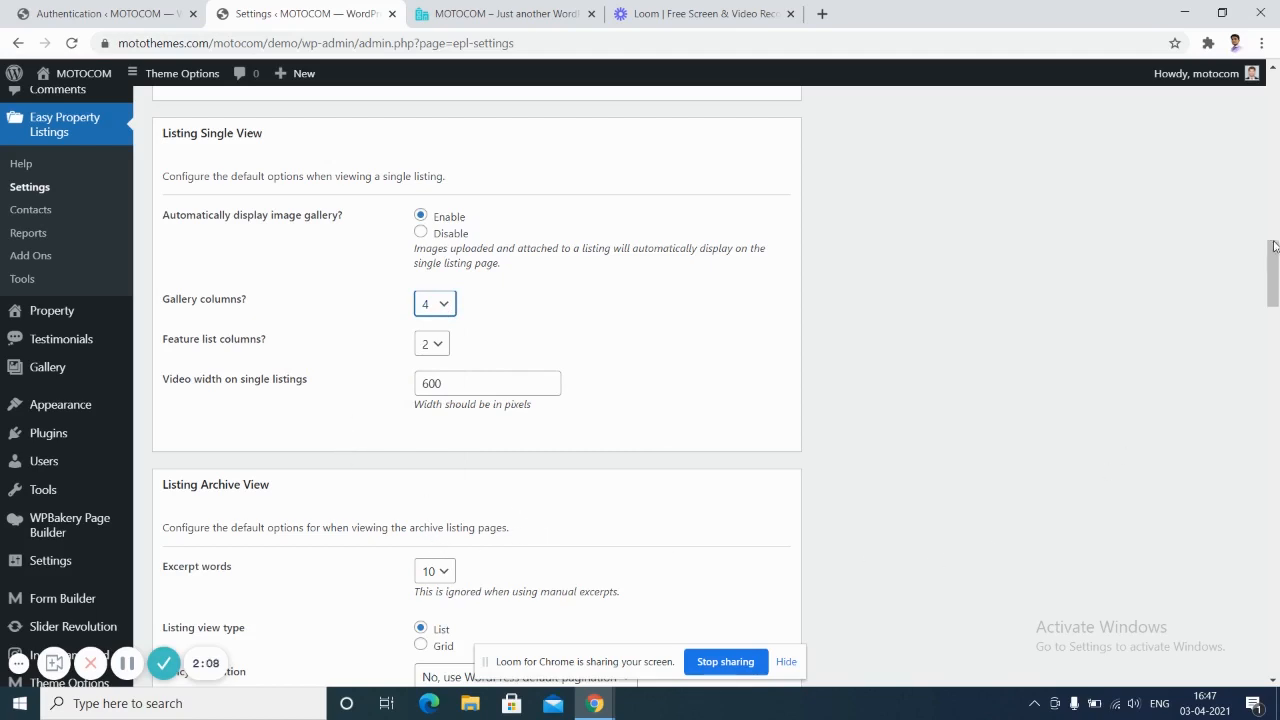
left_click_drag(1275, 258, 1277, 290)
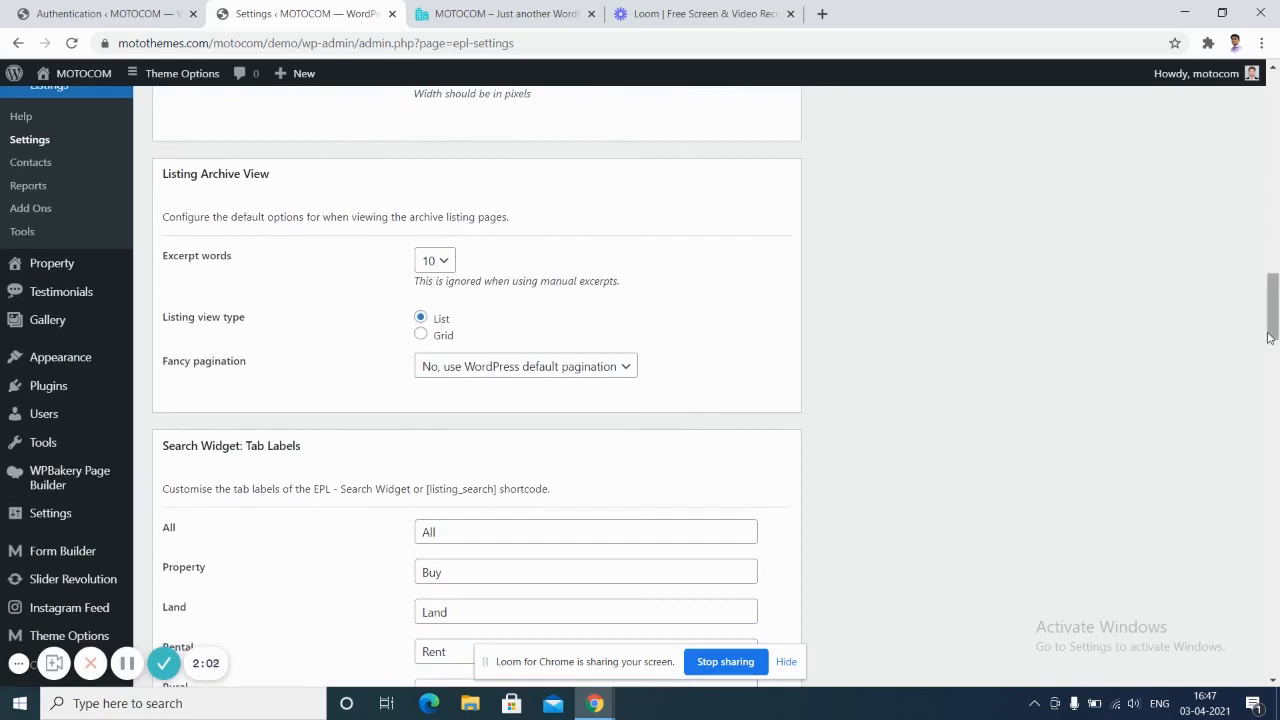
left_click_drag(1274, 328, 1274, 364)
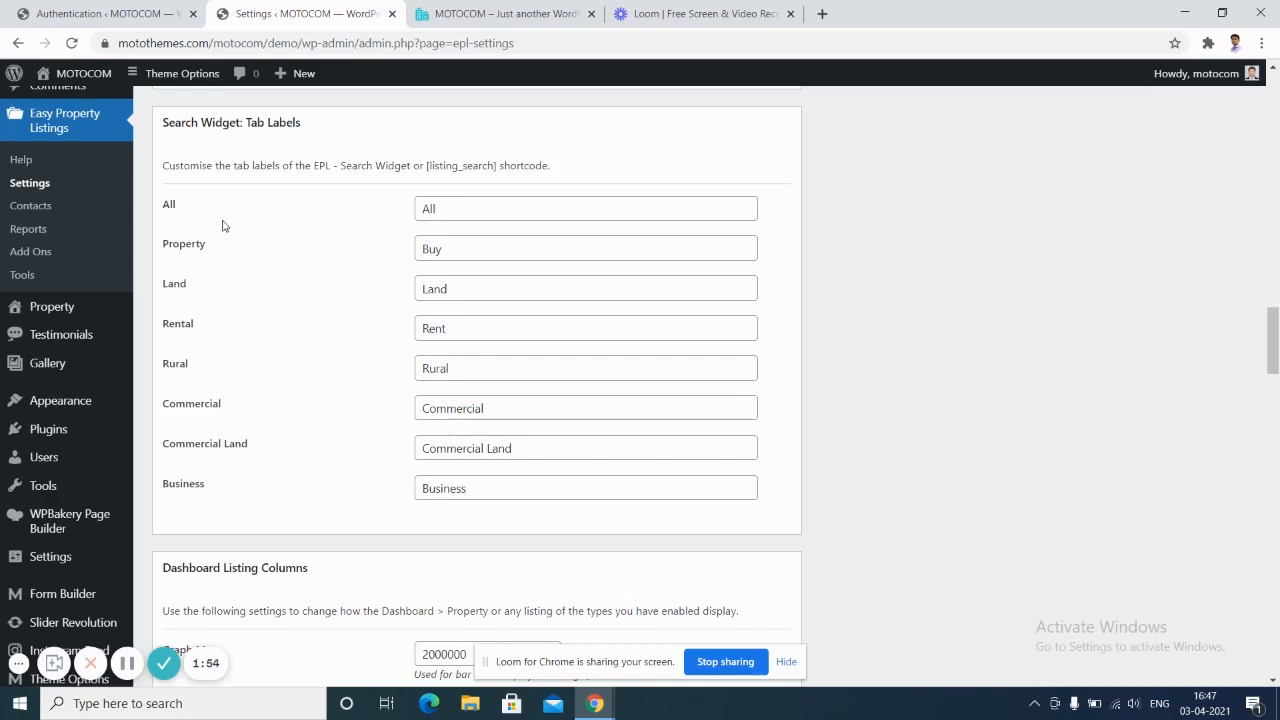
left_click(456, 248)
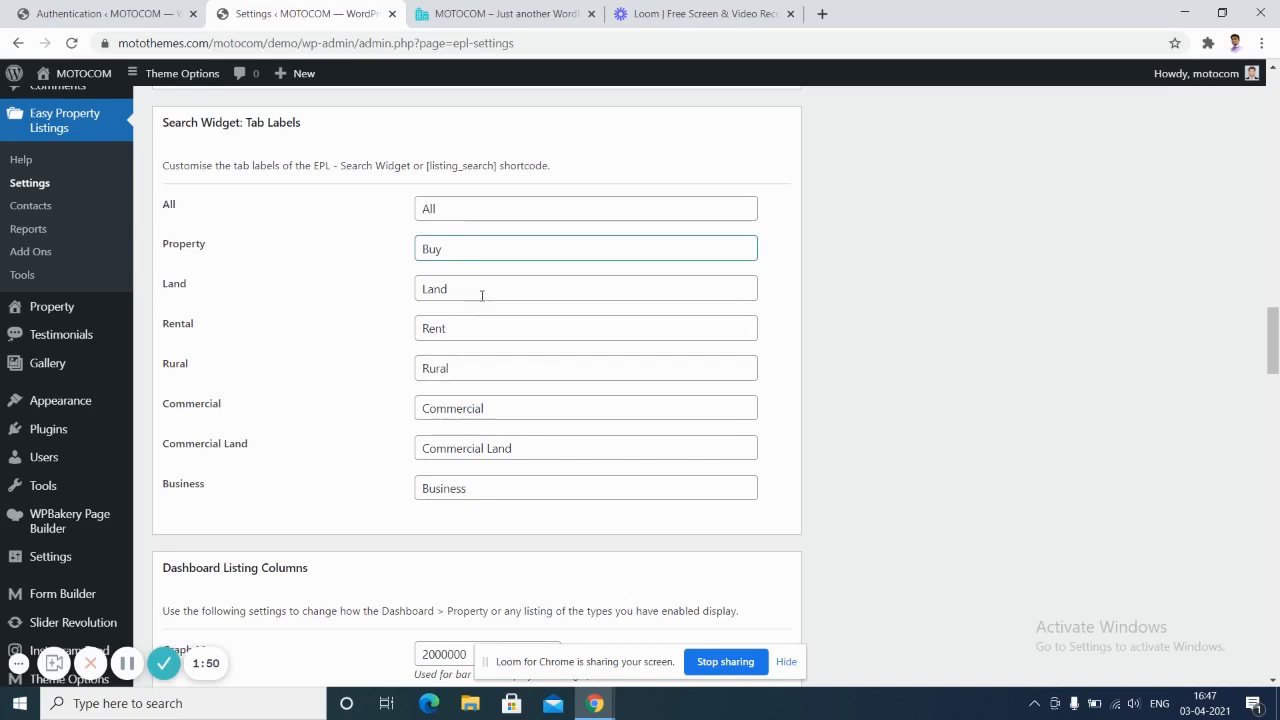
left_click(484, 294)
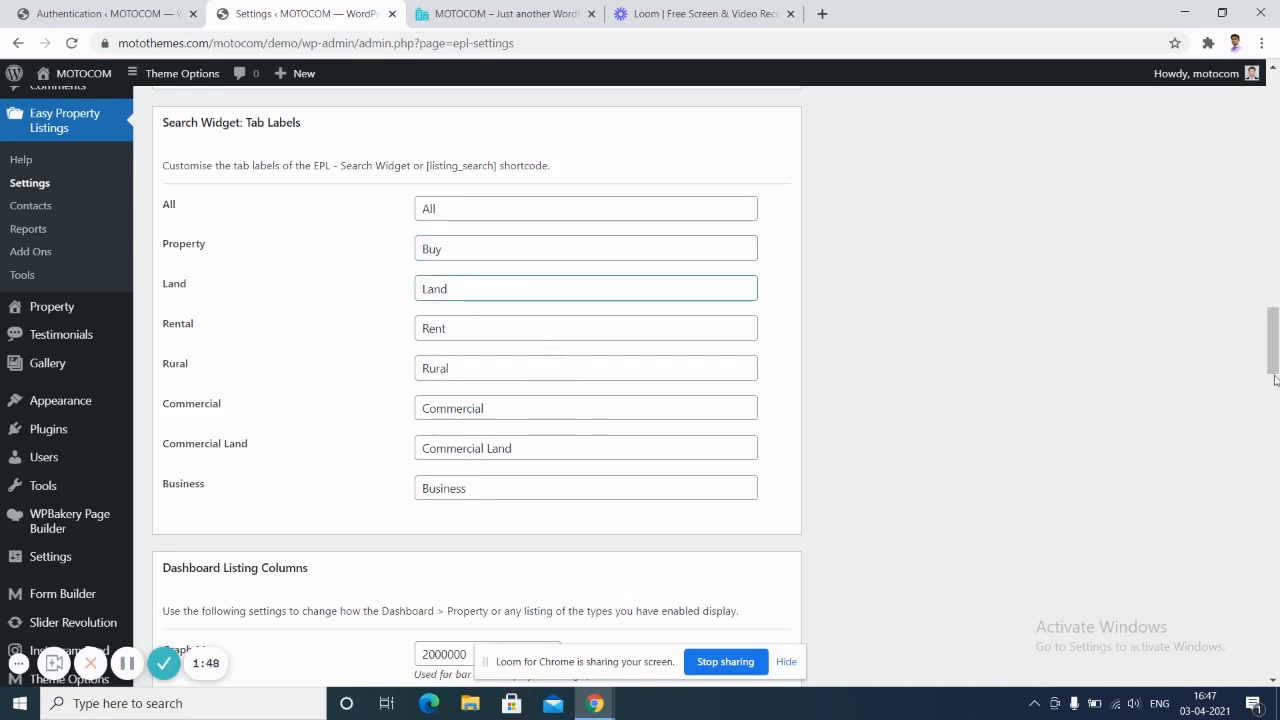
Review the Dashboard Listing Columns settings and the currency types offered in the Easy Property Listings settings.
left_click_drag(1275, 363, 1275, 403)
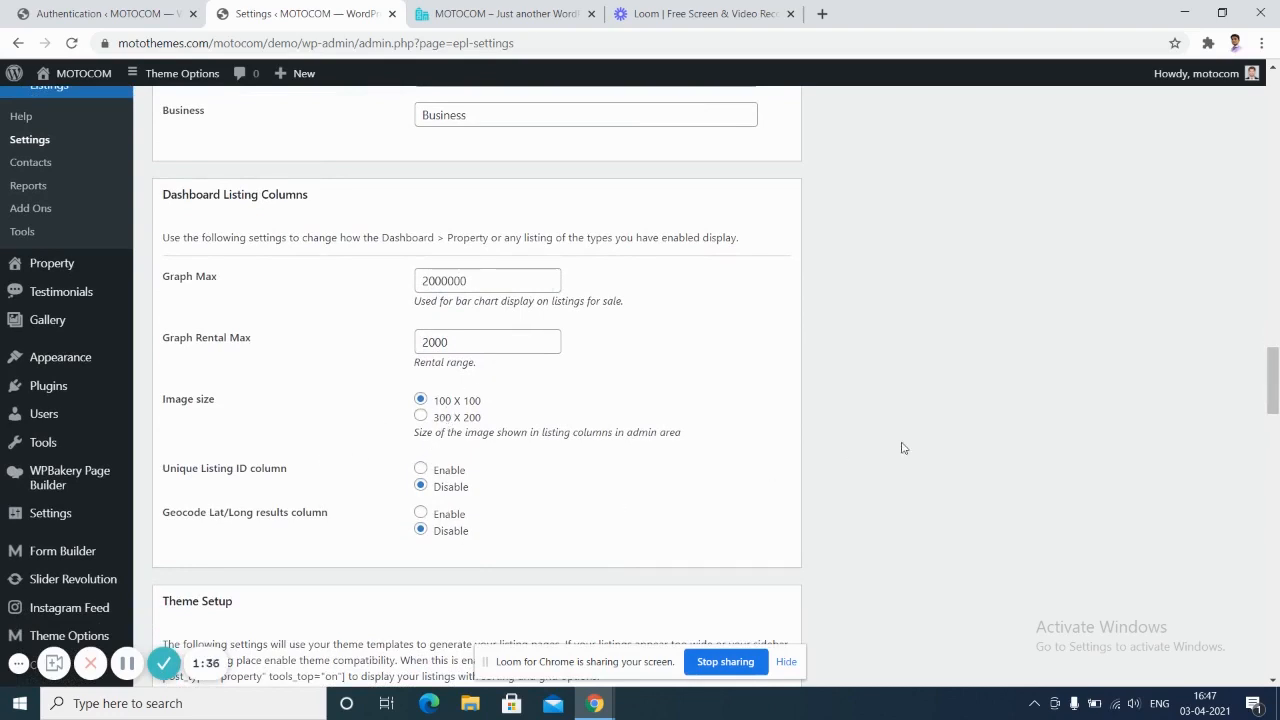
left_click_drag(1268, 380, 1276, 483)
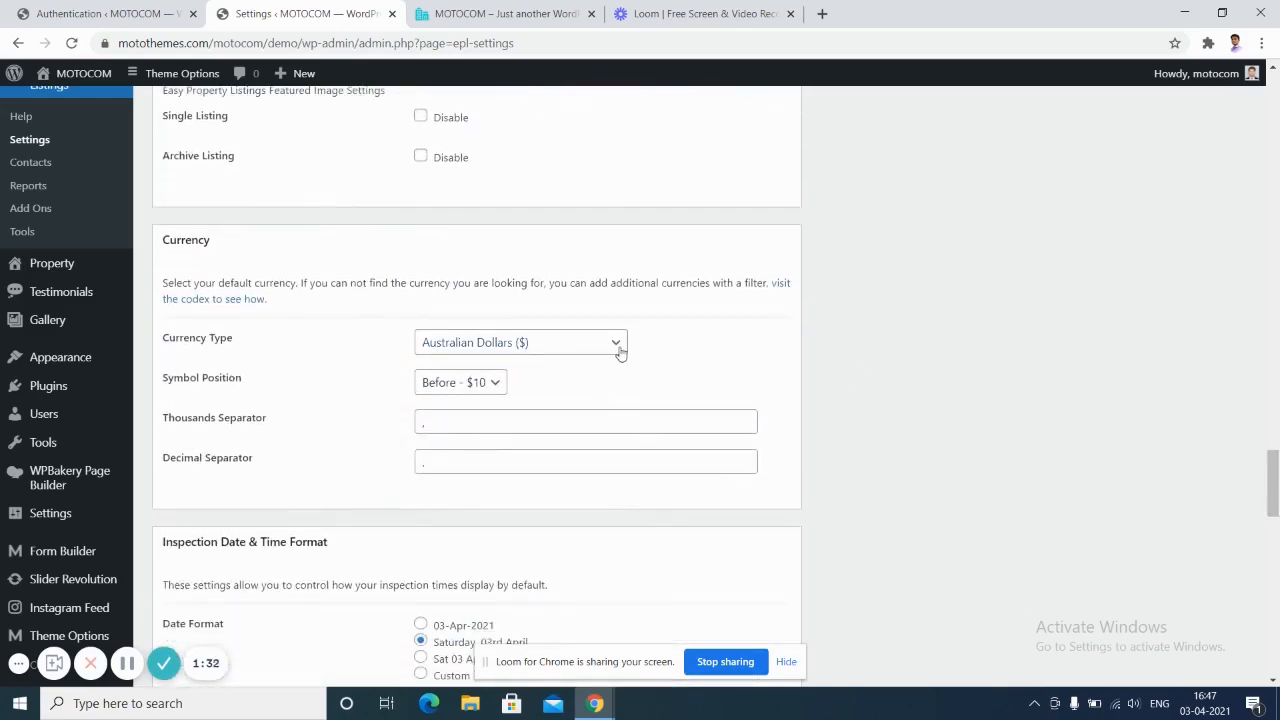
left_click(617, 346)
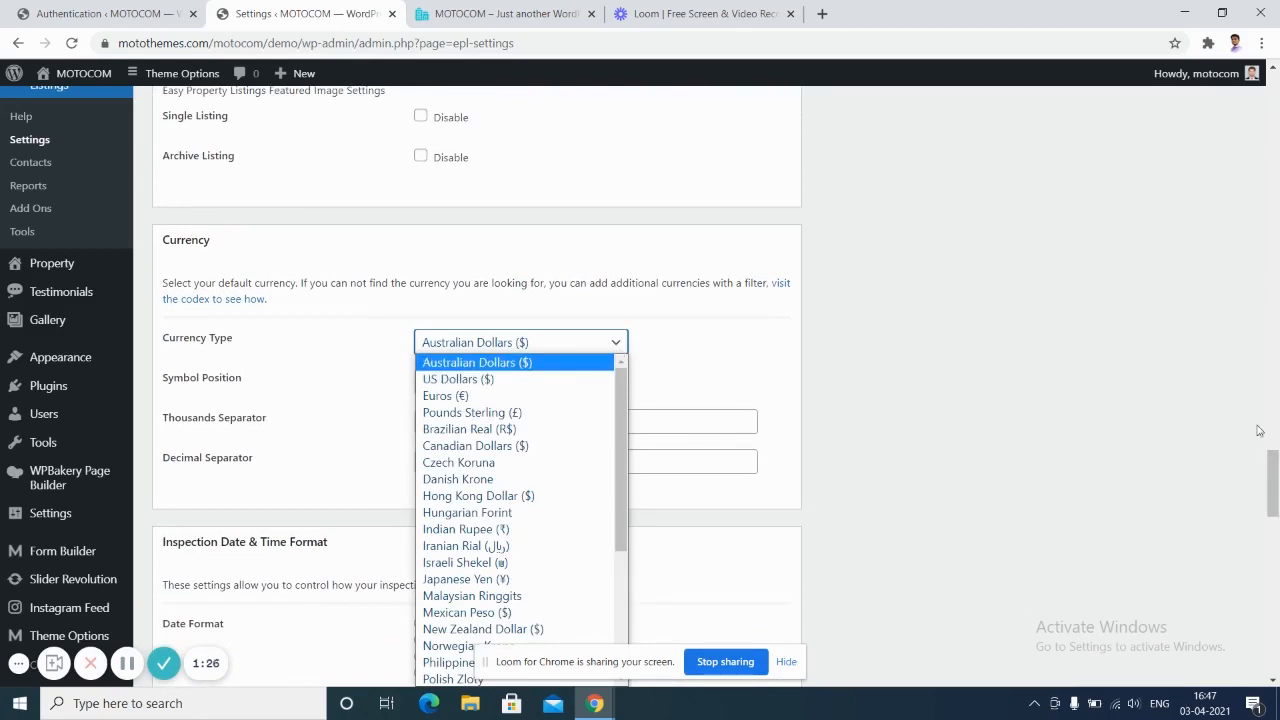
Review the inspection date and time formats, contact and reports access levels and advanced settings, and save the plugin settings.
left_click_drag(1275, 475, 1274, 524)
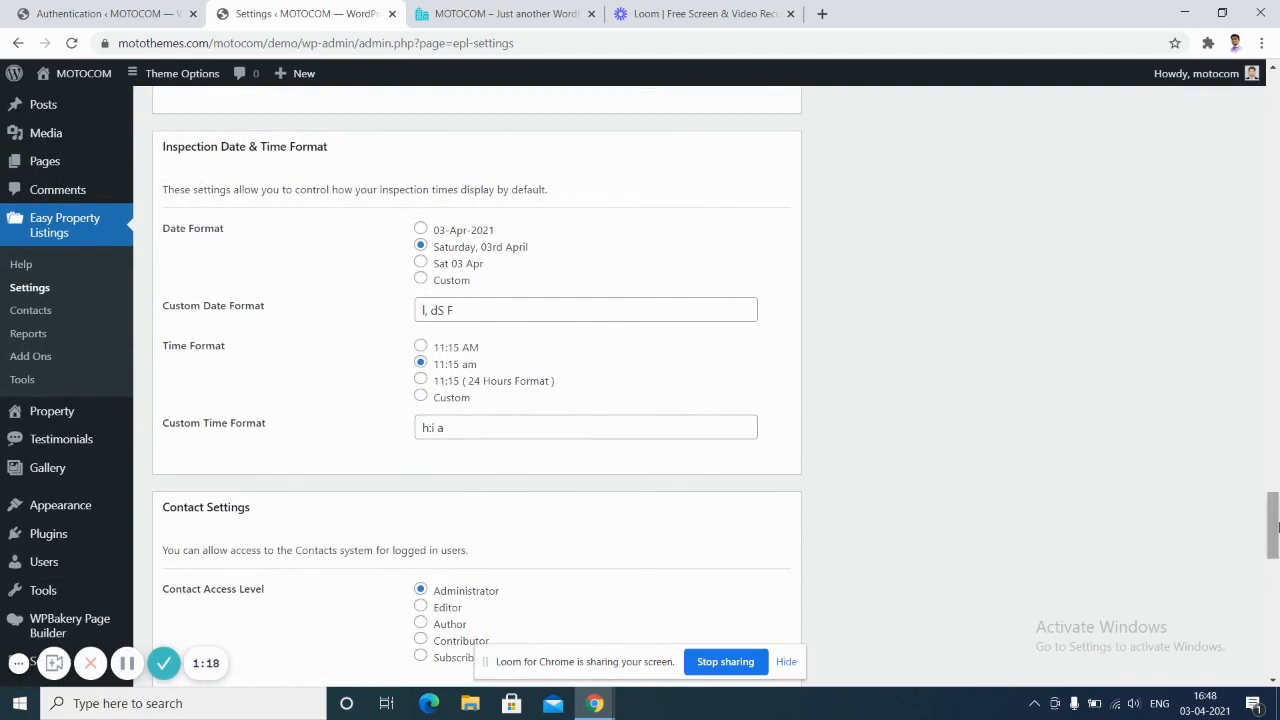
scroll(1274, 527, "down", 3)
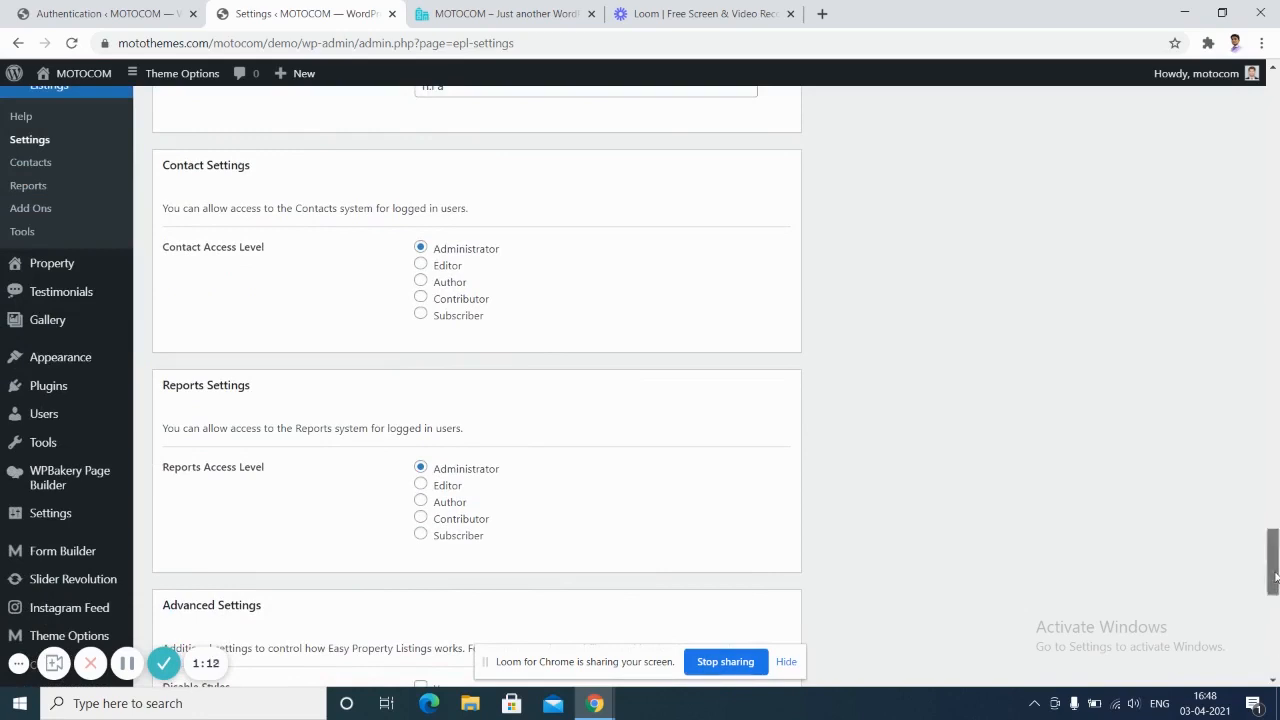
left_click_drag(1277, 607, 1274, 675)
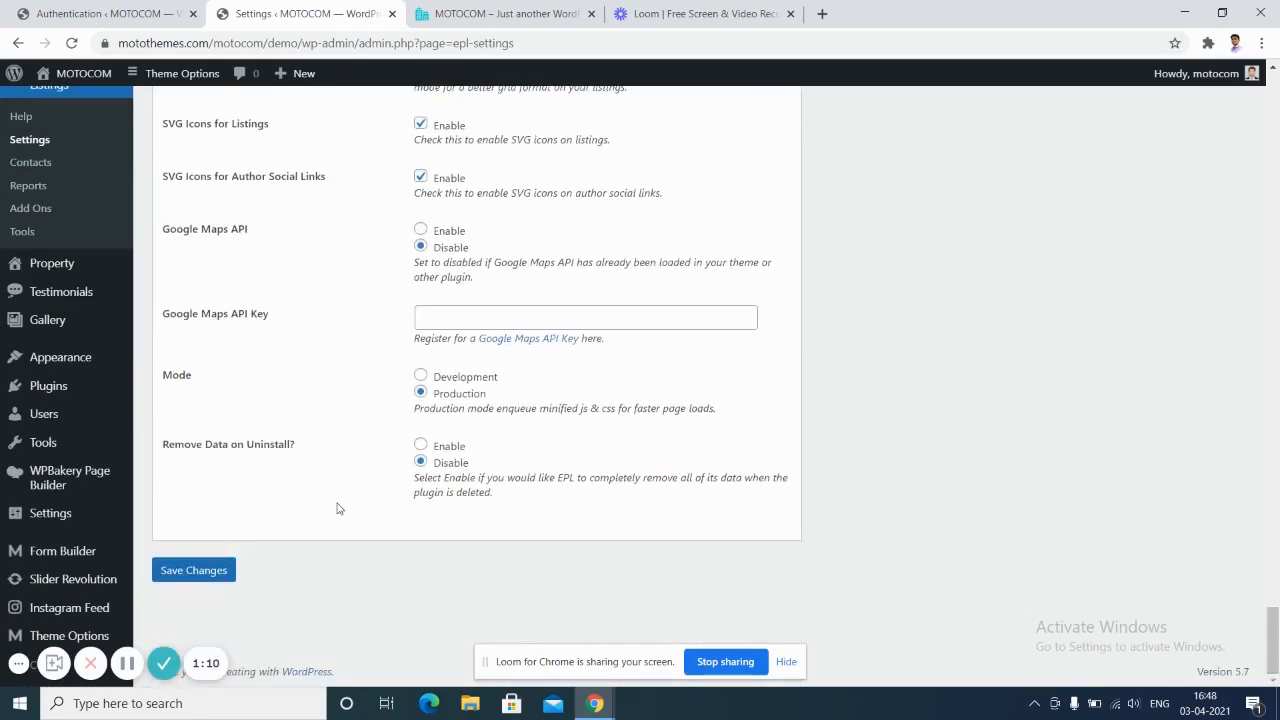
left_click(199, 571)
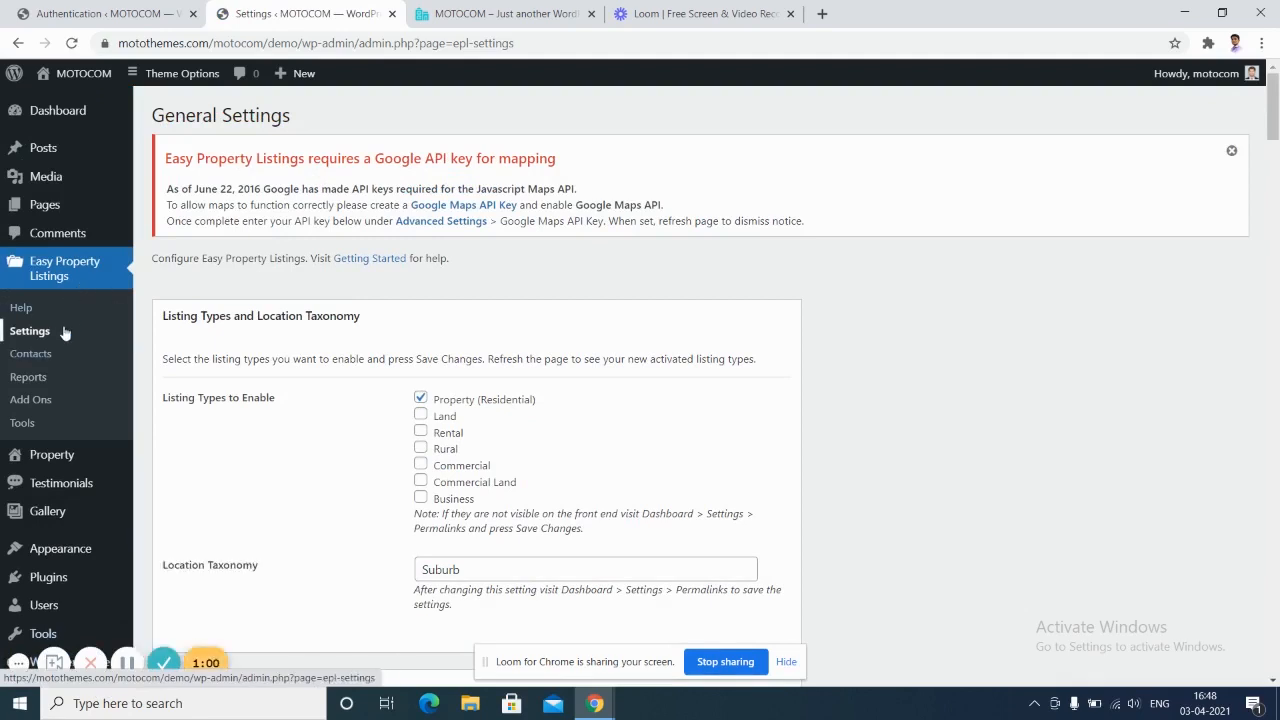
Create a new property listing in the WordPress admin and title it "Title Apartment".
mouse_move(76, 456)
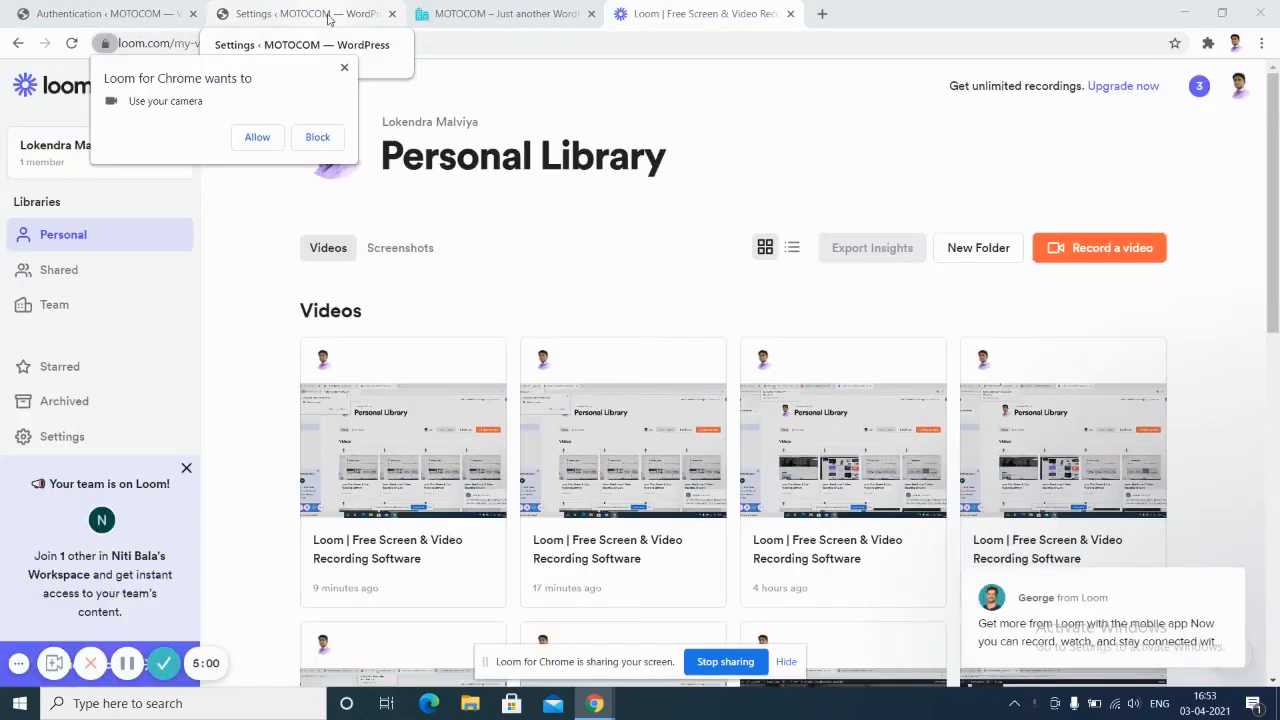
left_click(328, 17)
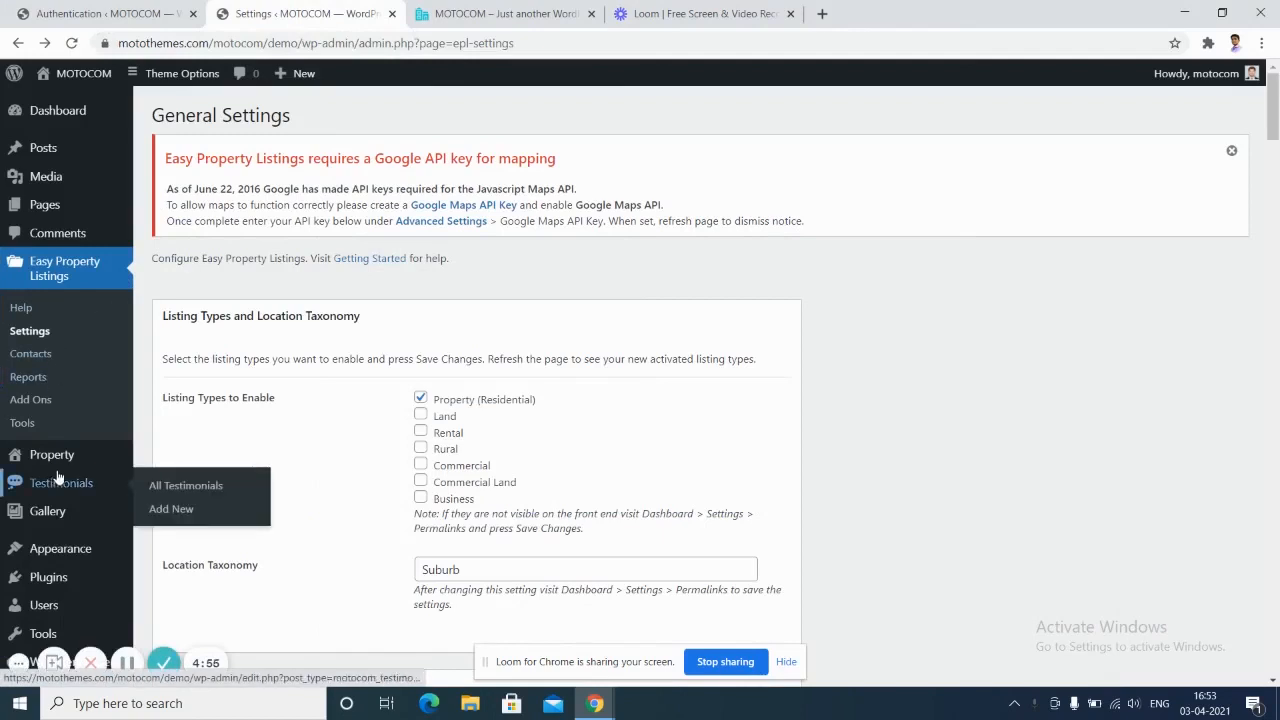
mouse_move(55, 457)
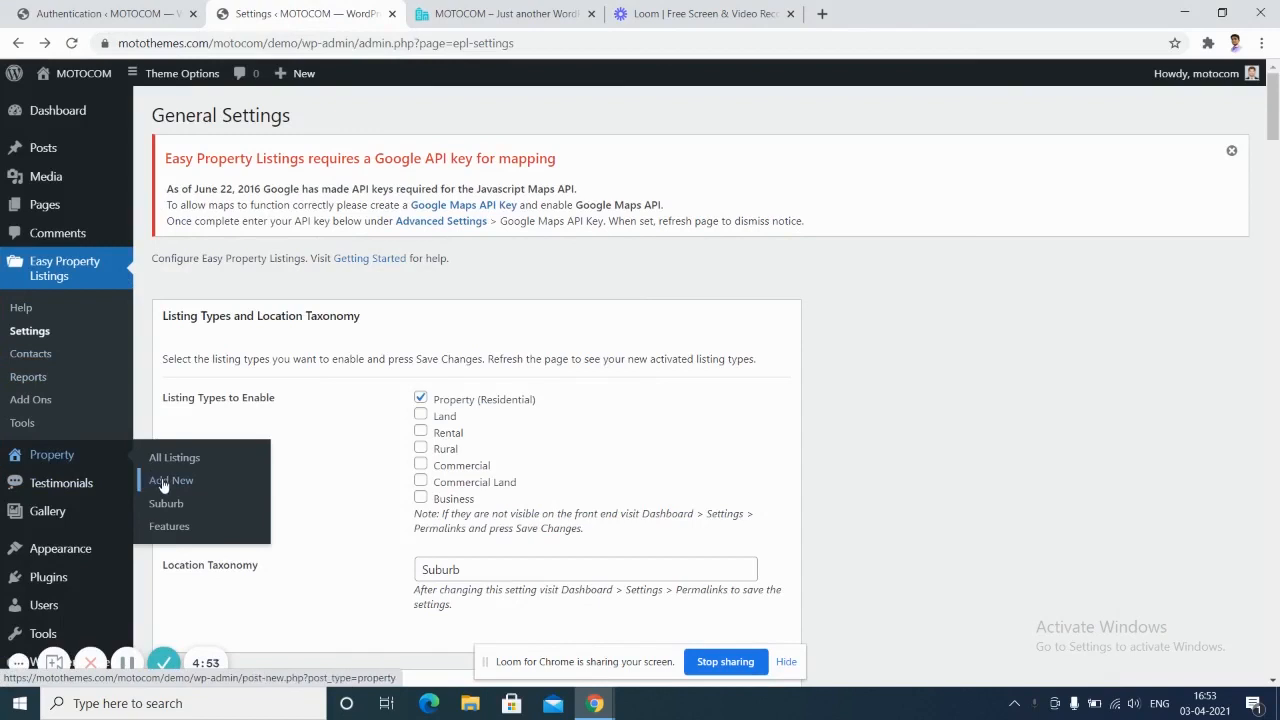
left_click(163, 482)
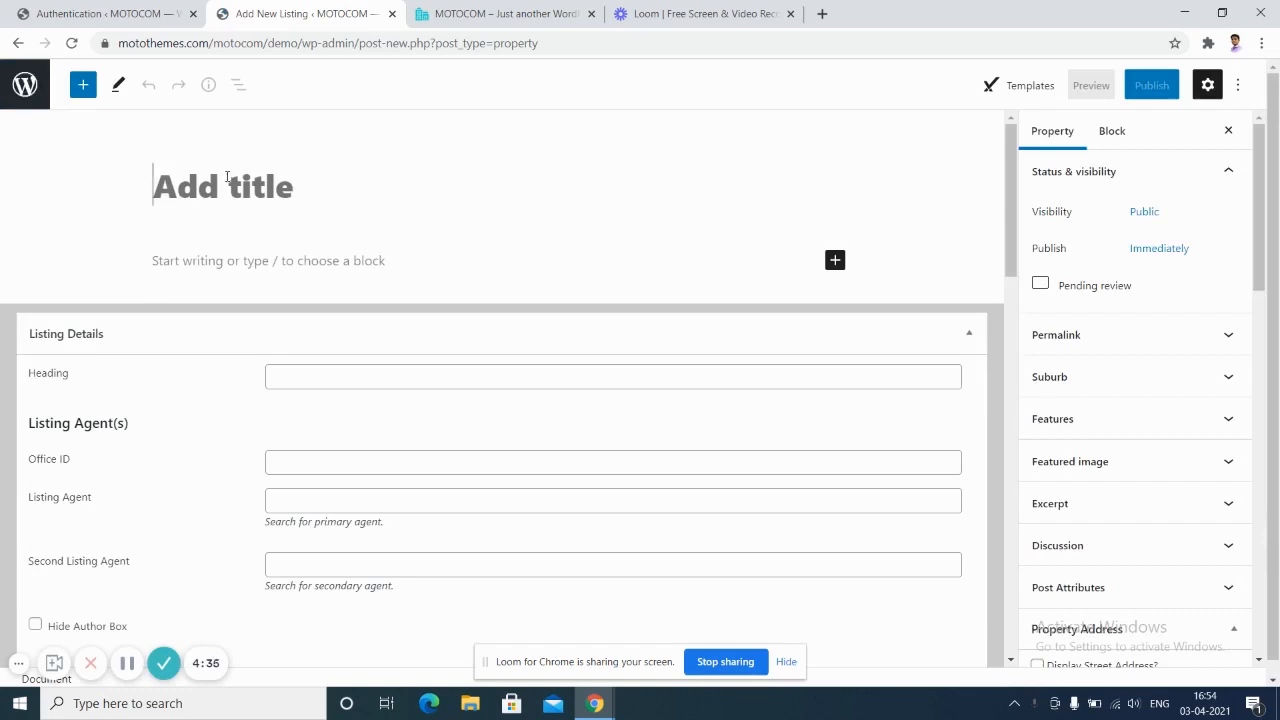
type("T")
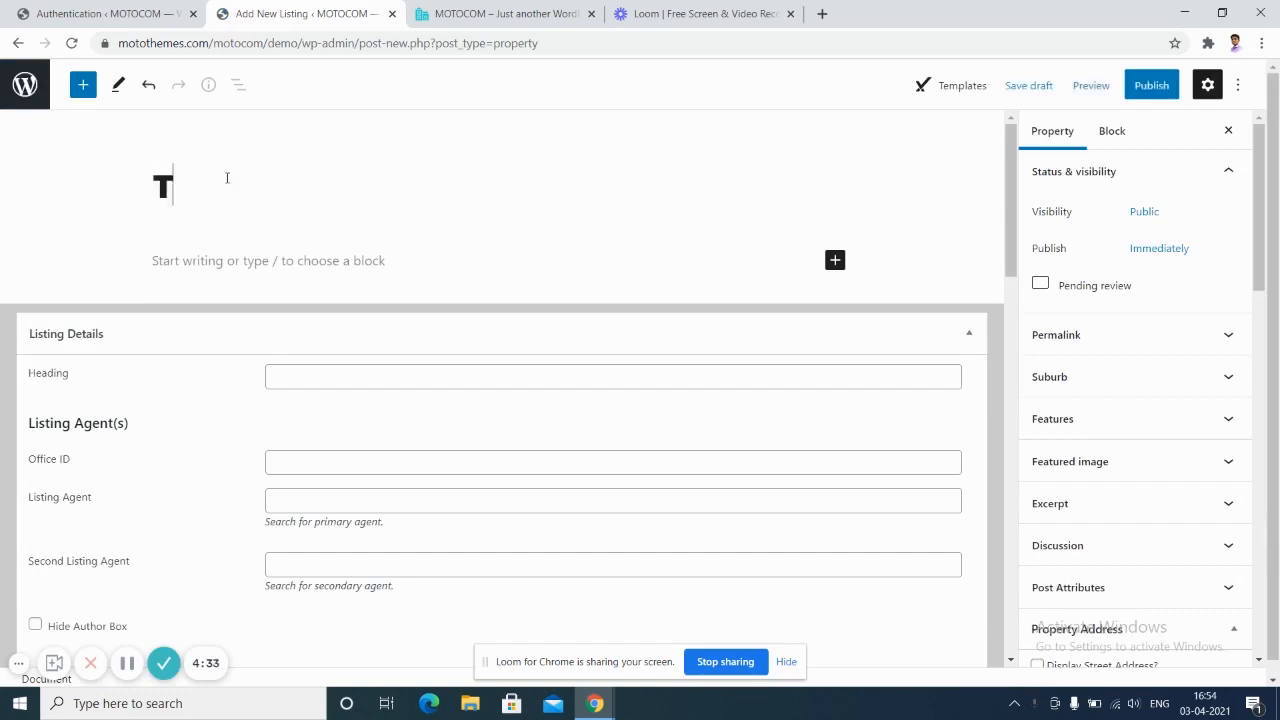
type("itleA")
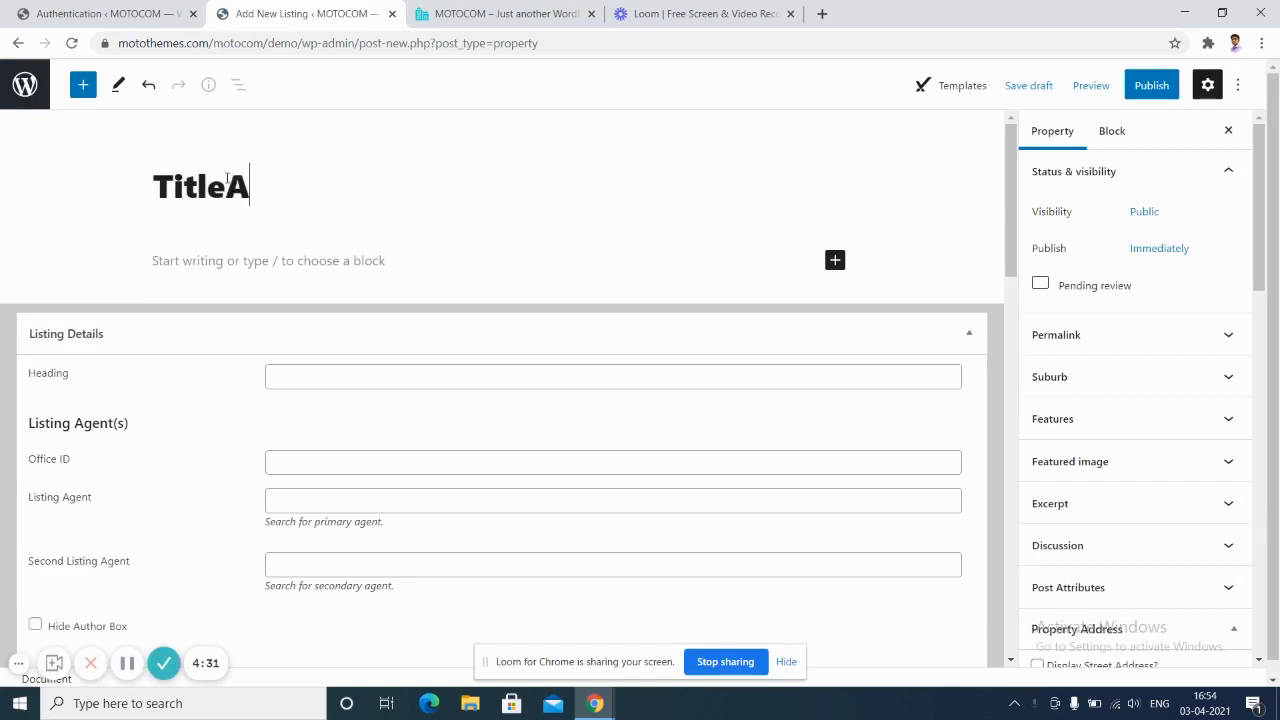
type("partment")
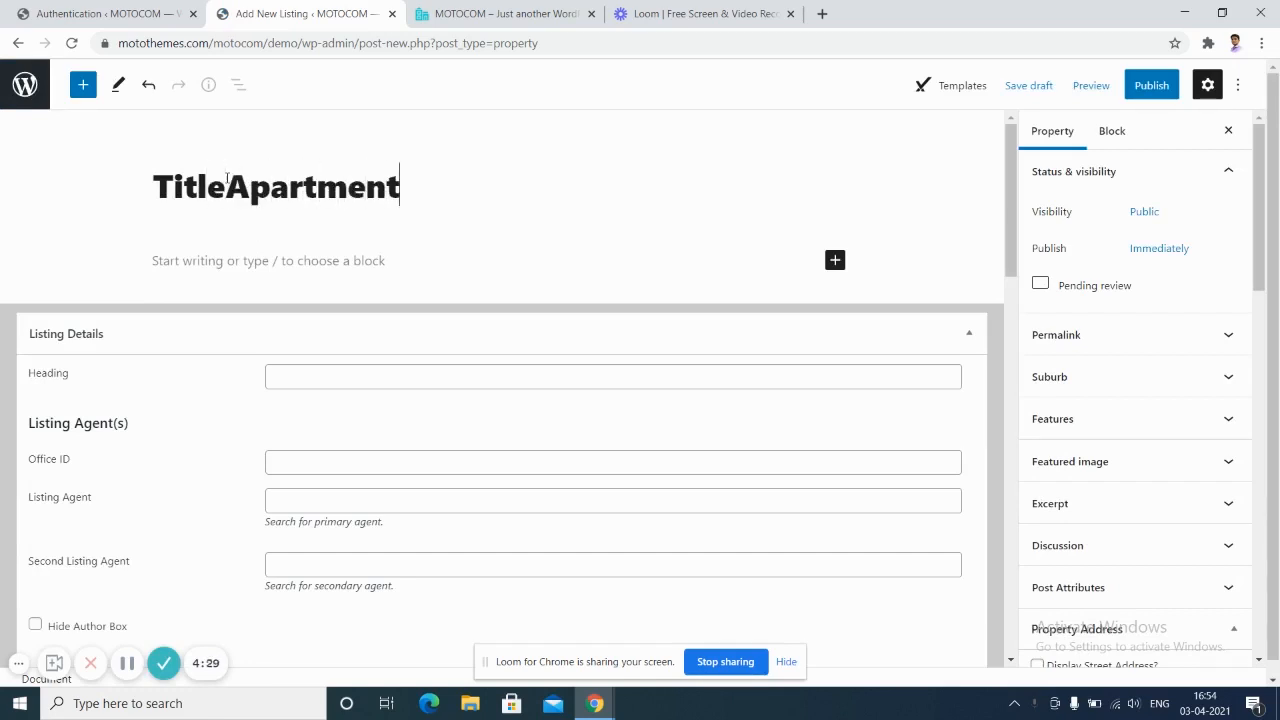
left_click(229, 186)
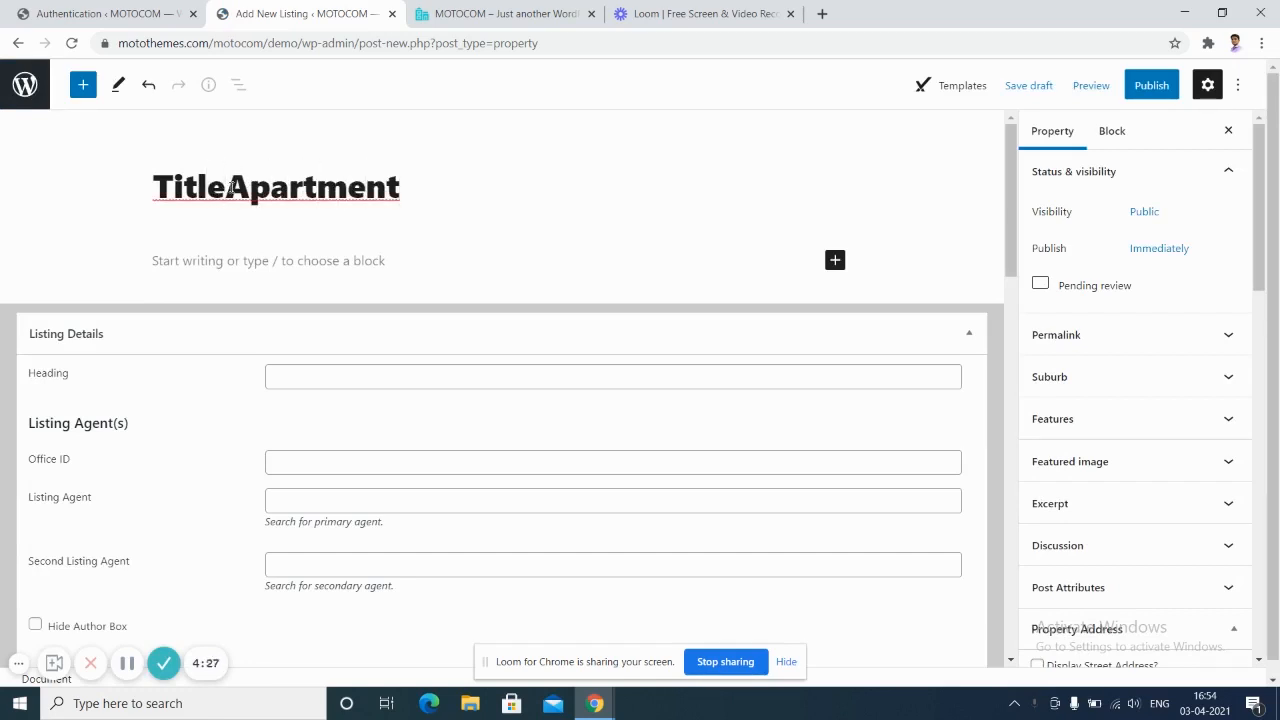
Add the body text "Short description" and set the listing's Heading to "Title apartment".
left_click(307, 380)
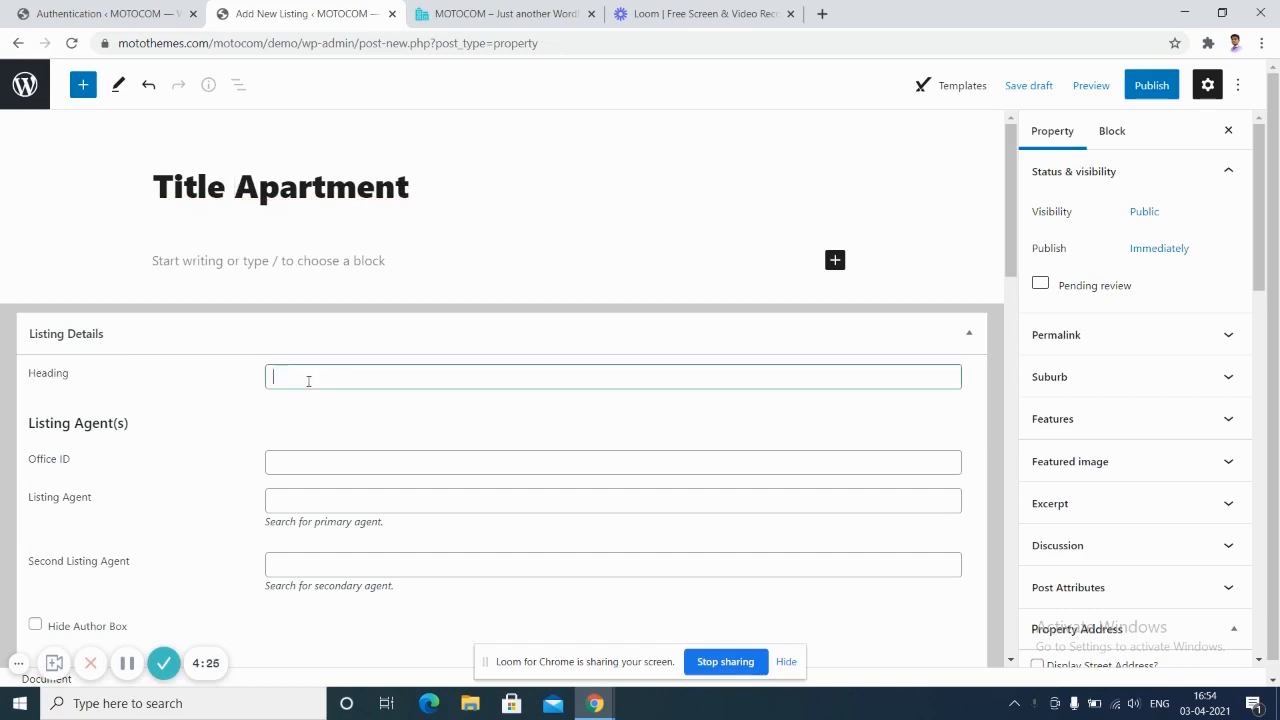
left_click(284, 264)
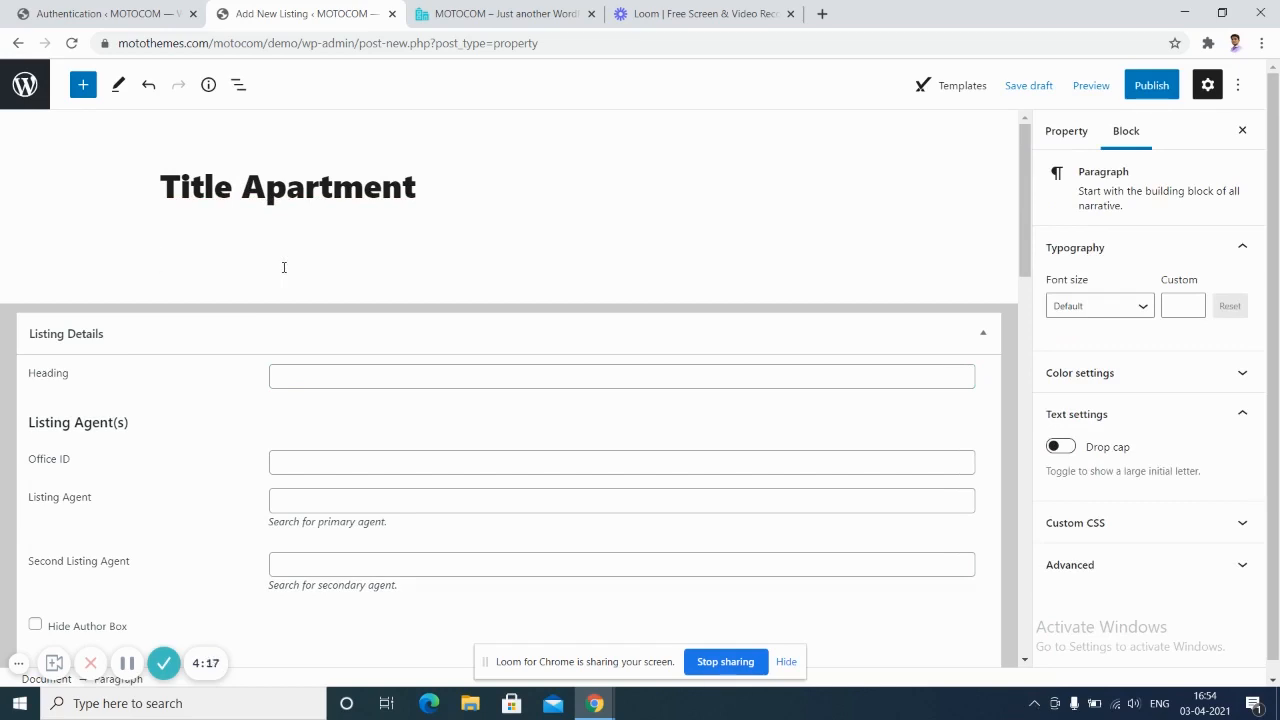
type("Short description")
left_click(322, 371)
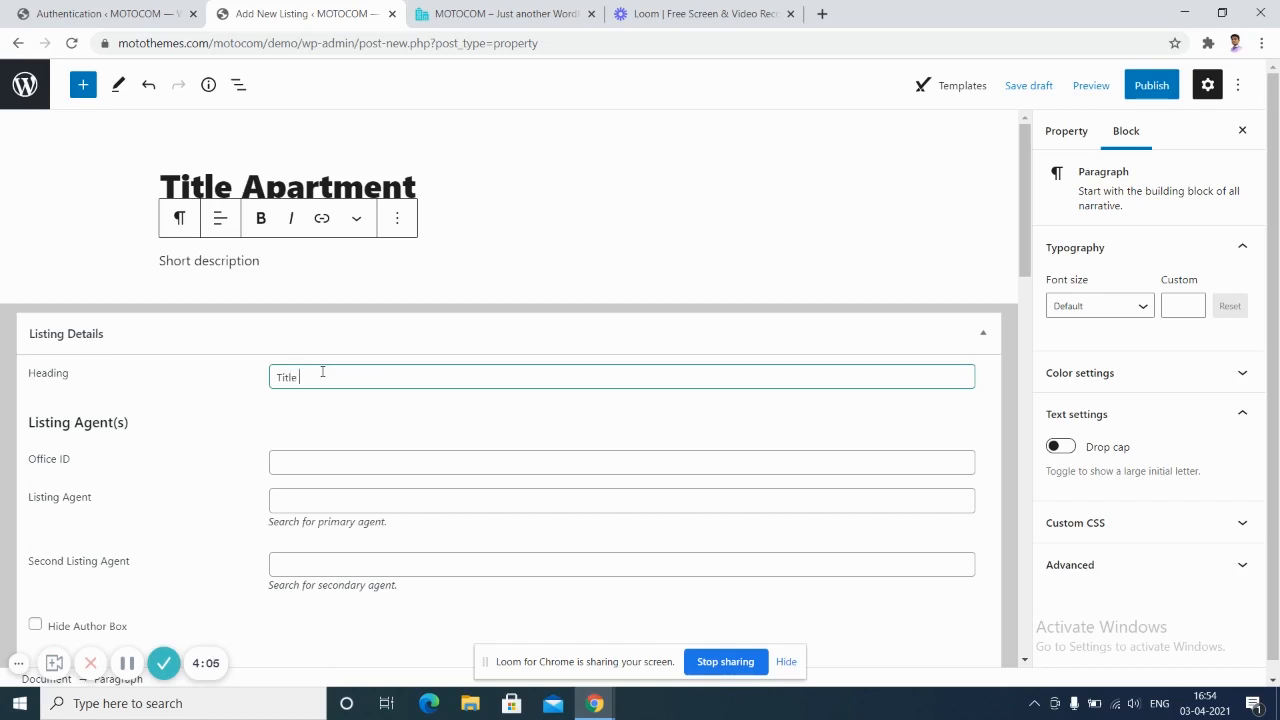
type("Title apartment")
Set the Listing Agent to "agent 1" and the Second Listing Agent to "agent 2", leaving the Office ID empty.
left_click(557, 464)
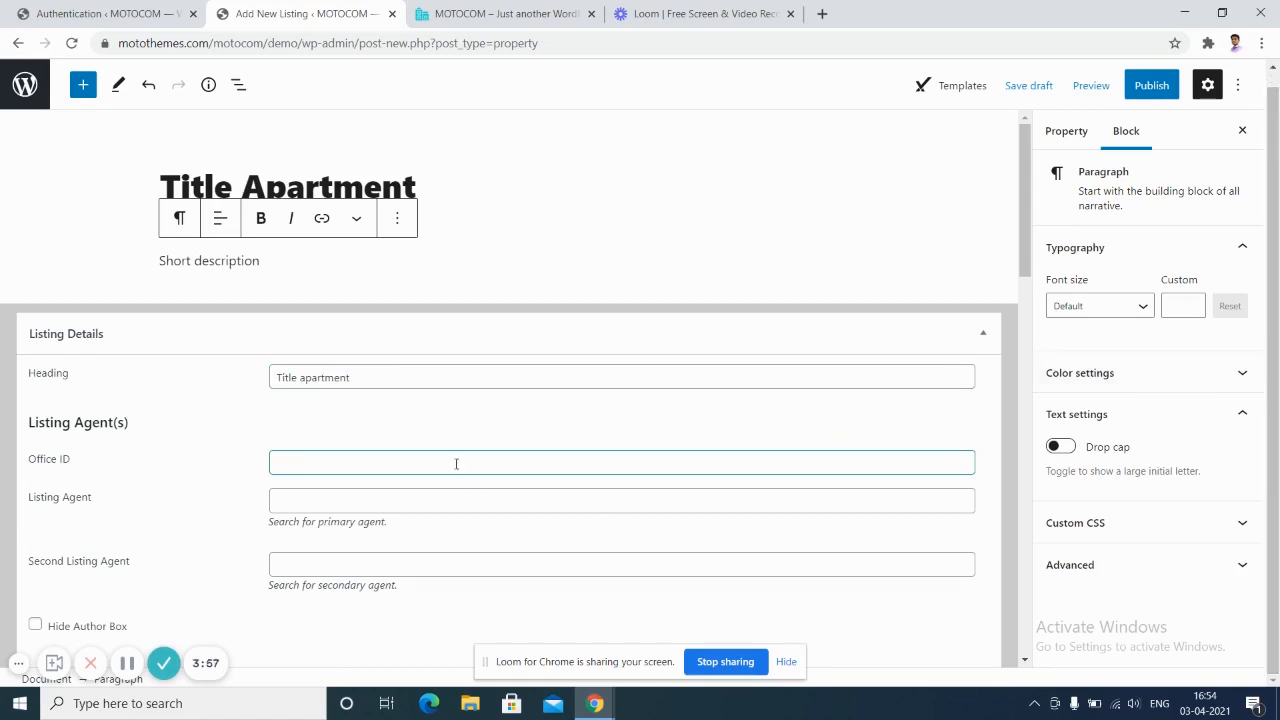
left_click(425, 510)
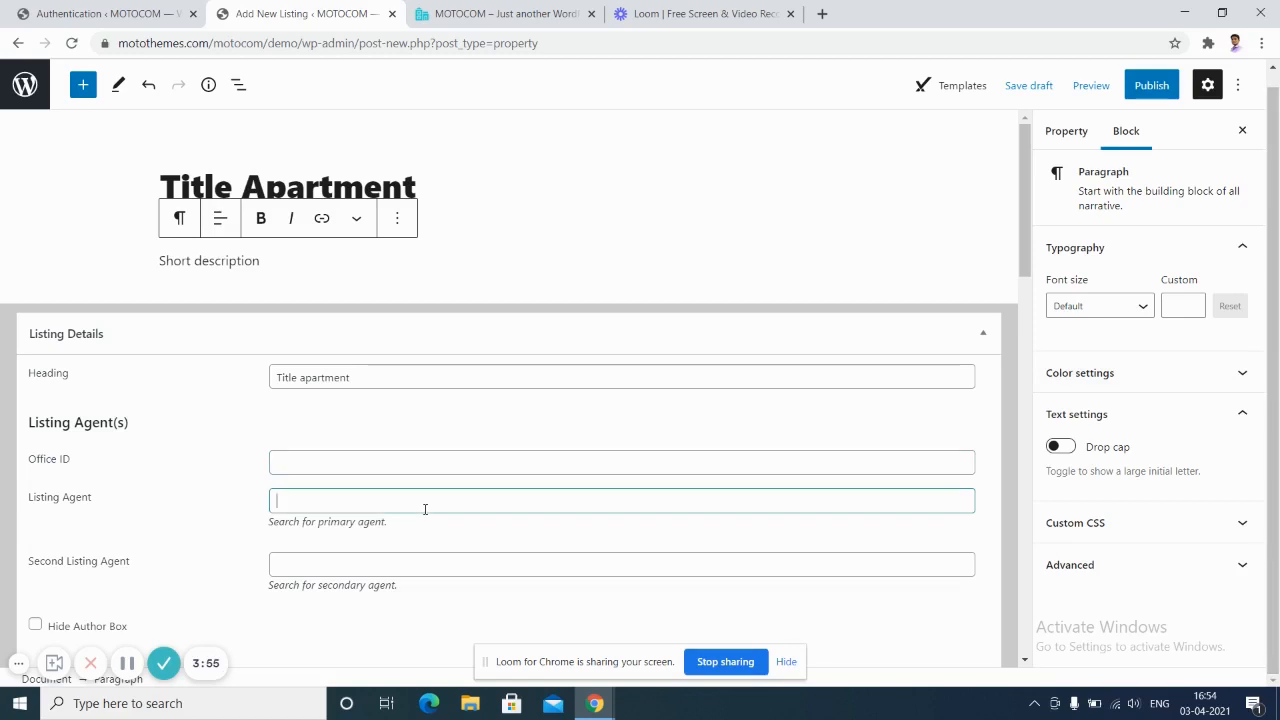
left_click(344, 576)
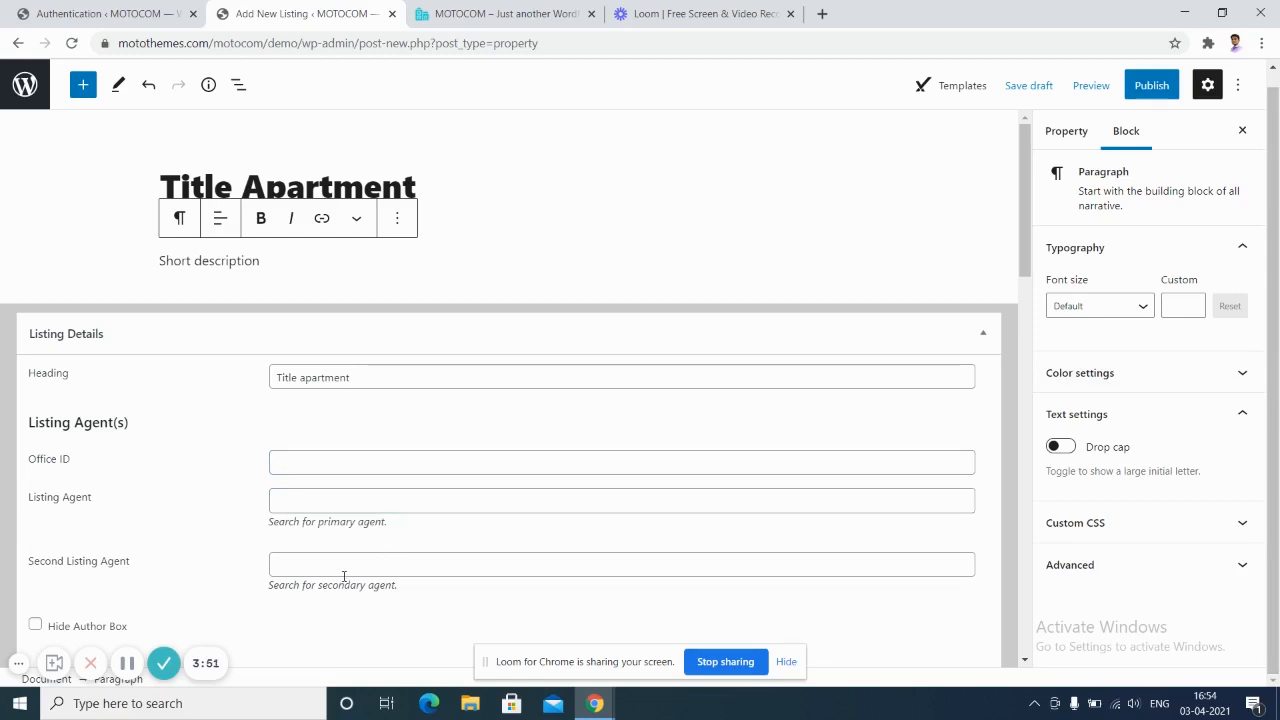
left_click(345, 570)
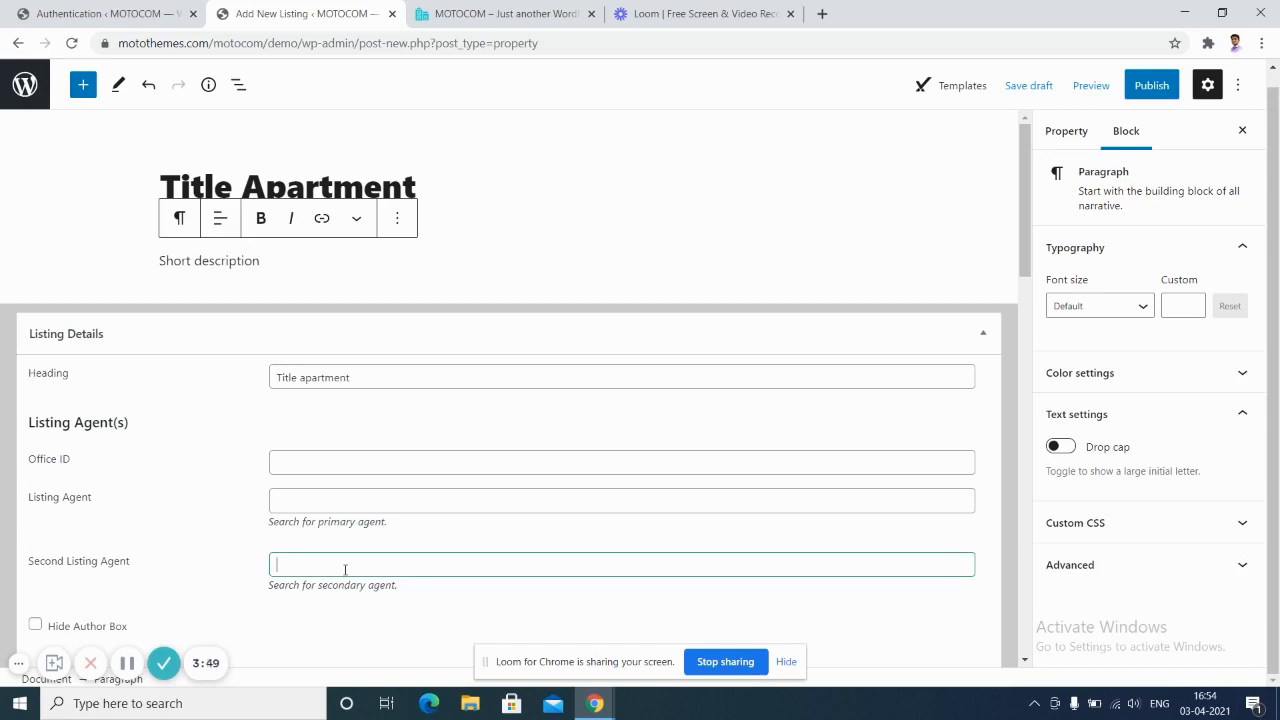
left_click(329, 503)
type("ag")
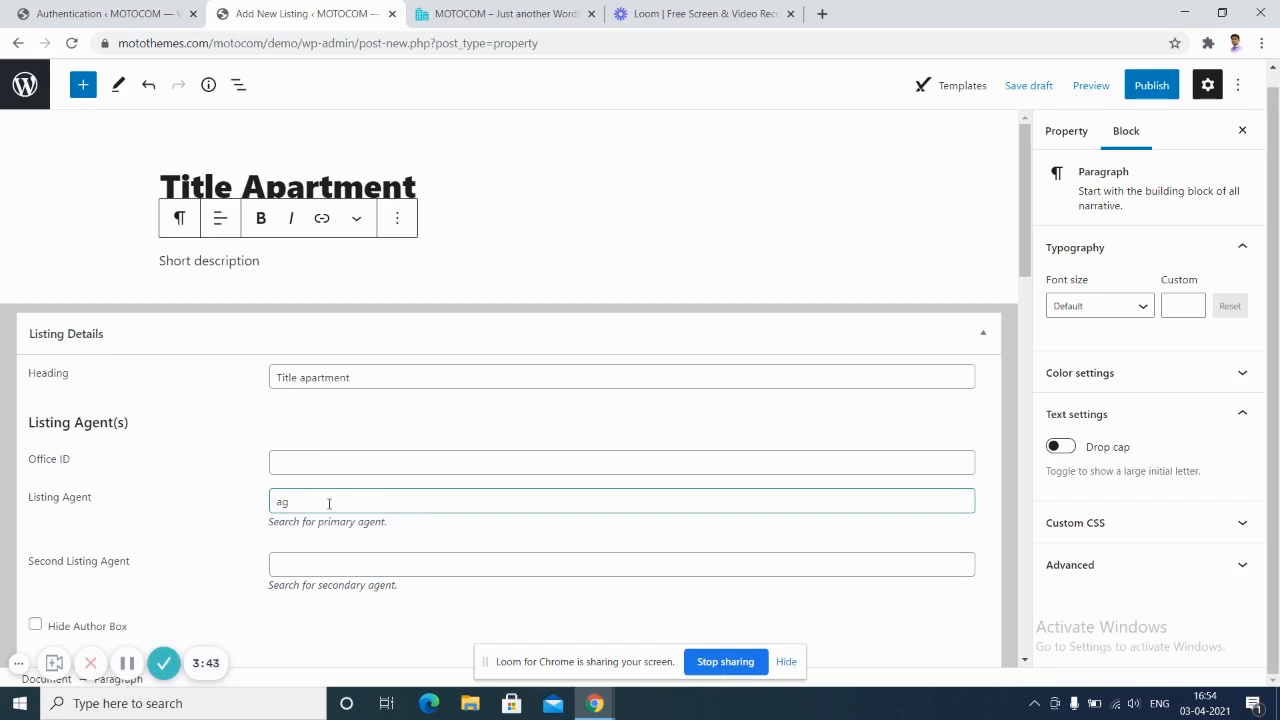
type("aent 1")
left_click(347, 572)
type("agent 2")
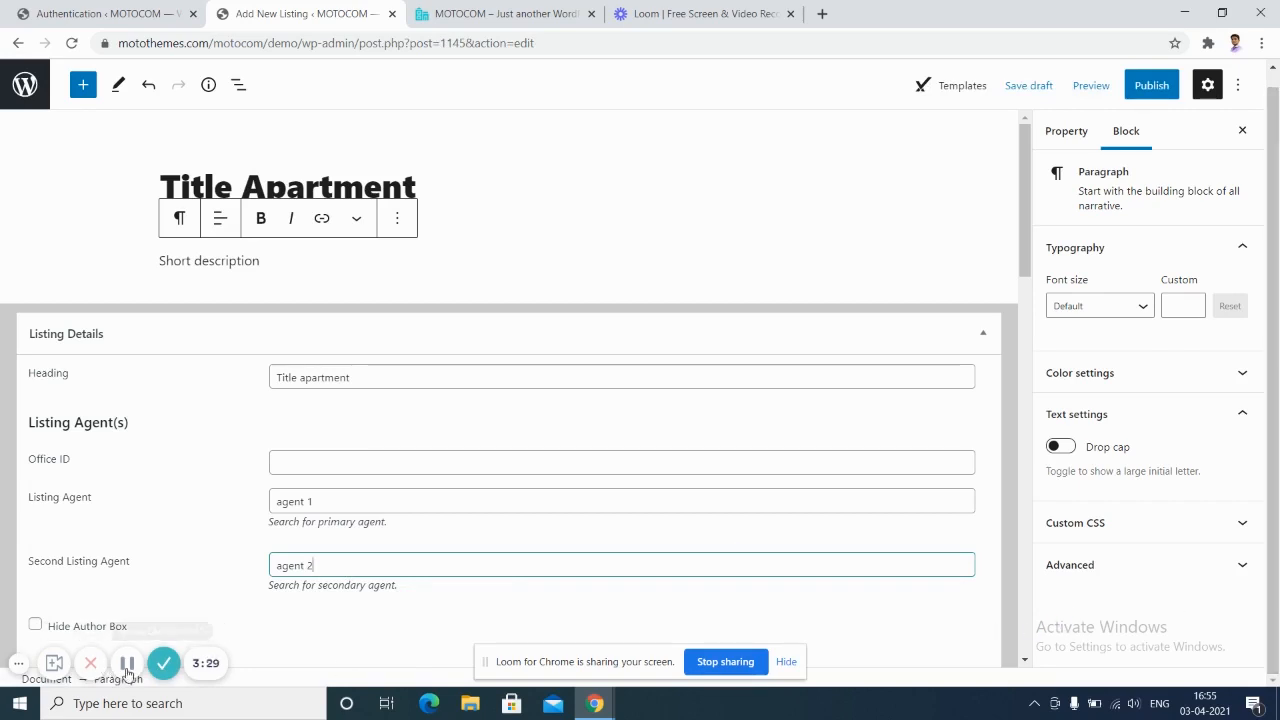
Look through the Listing Type choices for Property Status, Date Listed, Authority and House Category, as well as the Unique ID field.
scroll(130, 668, "down", 3)
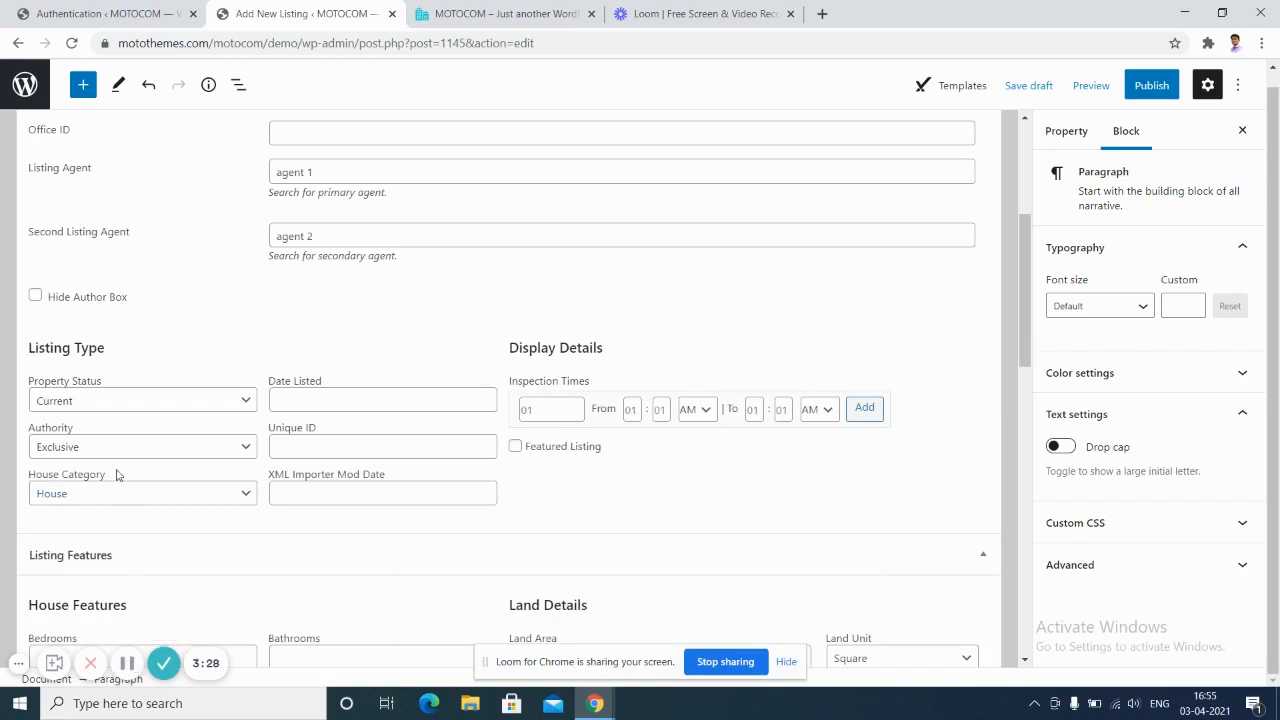
left_click(139, 404)
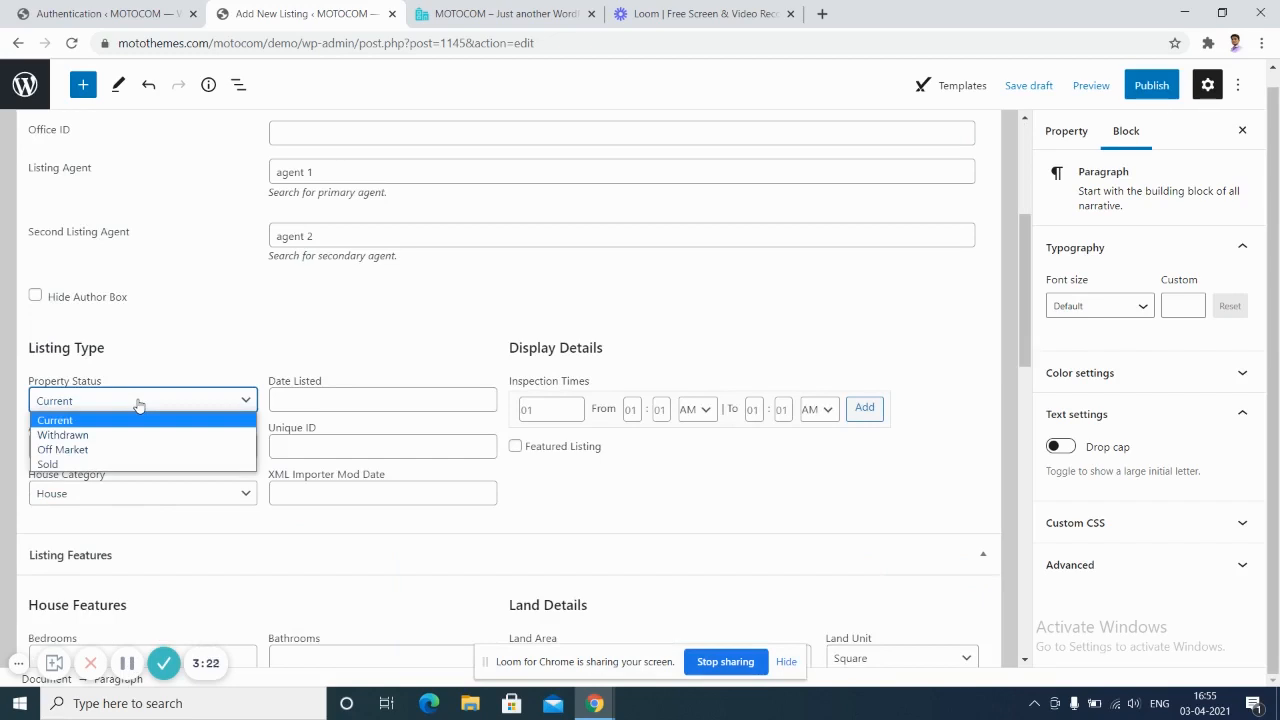
left_click(139, 404)
left_click(375, 394)
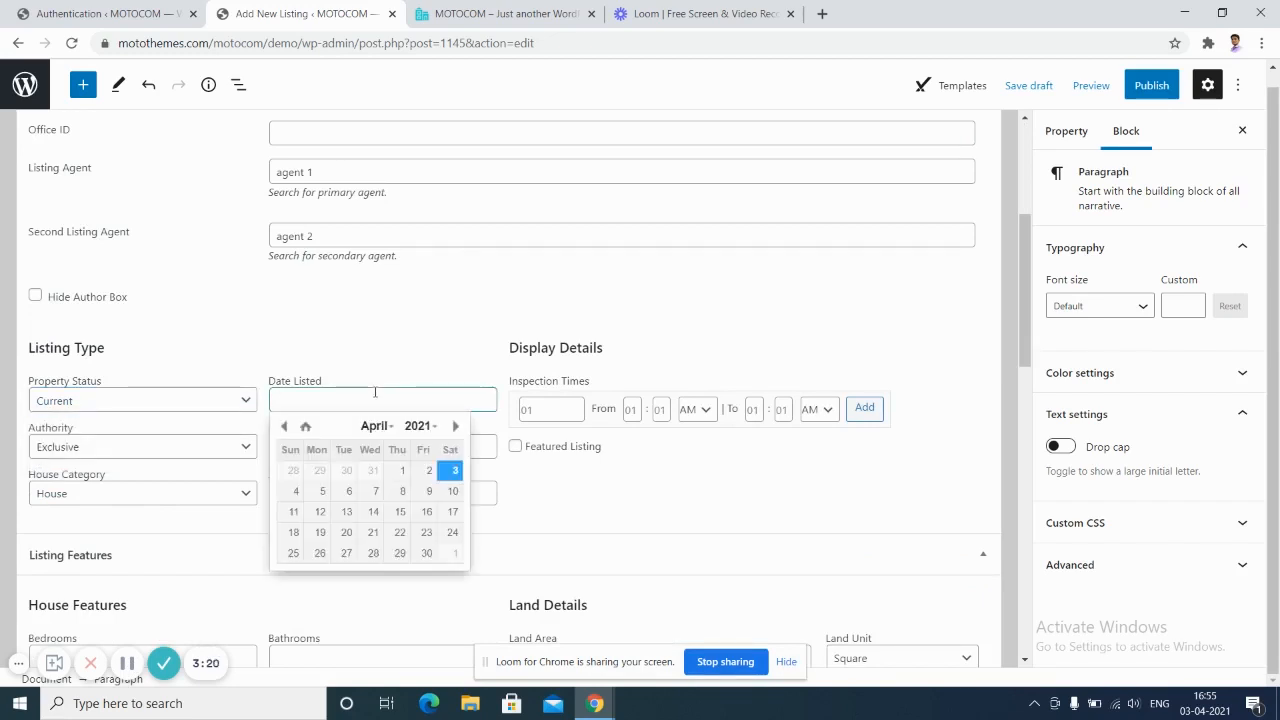
left_click(202, 448)
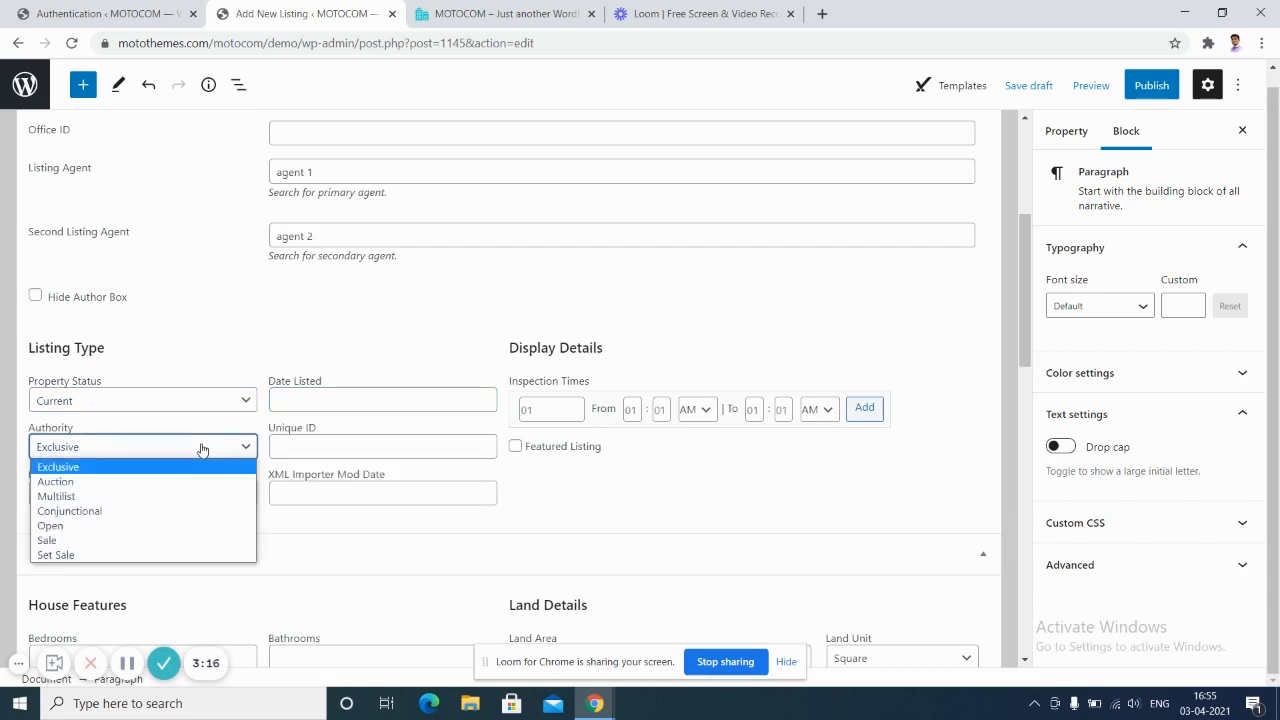
left_click(216, 328)
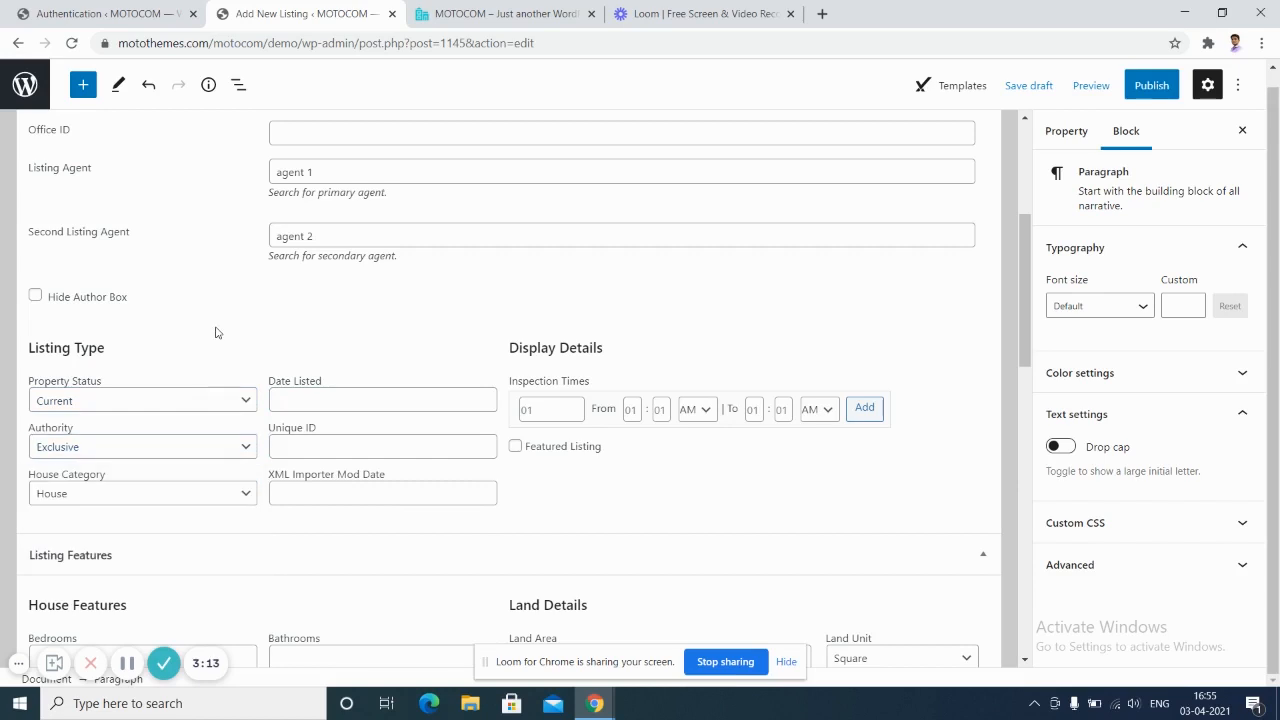
left_click(221, 493)
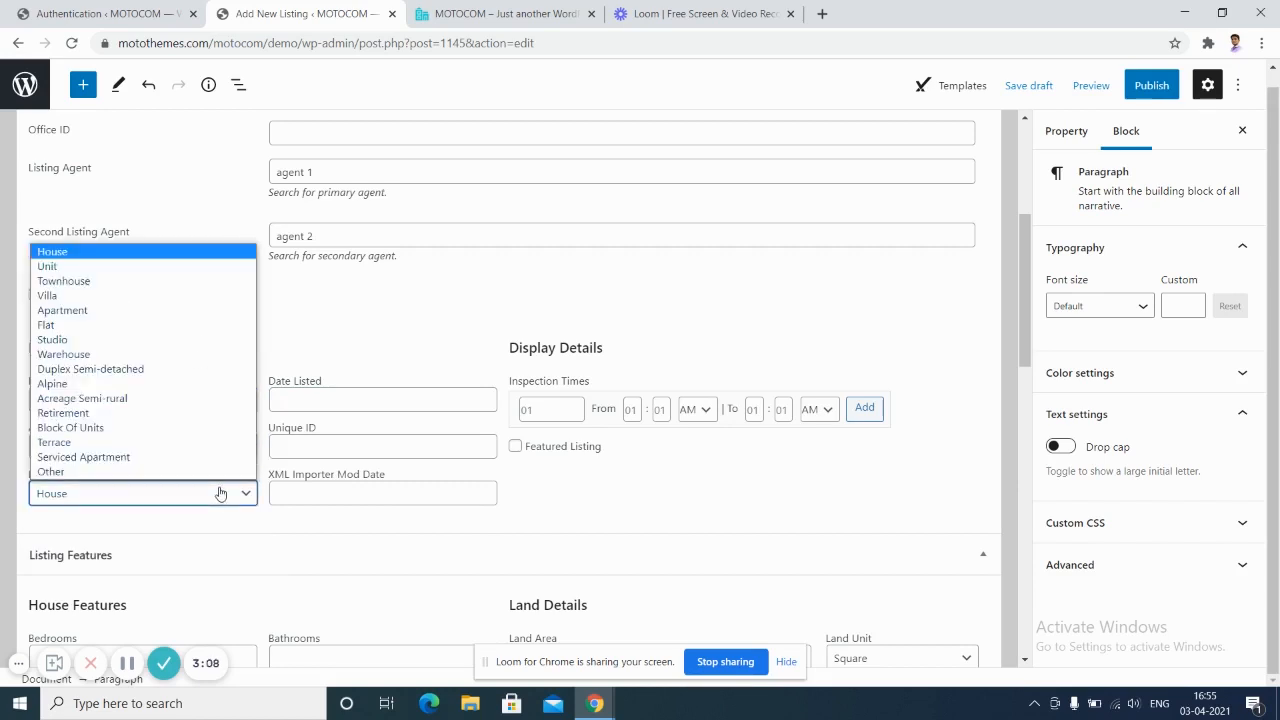
left_click(378, 436)
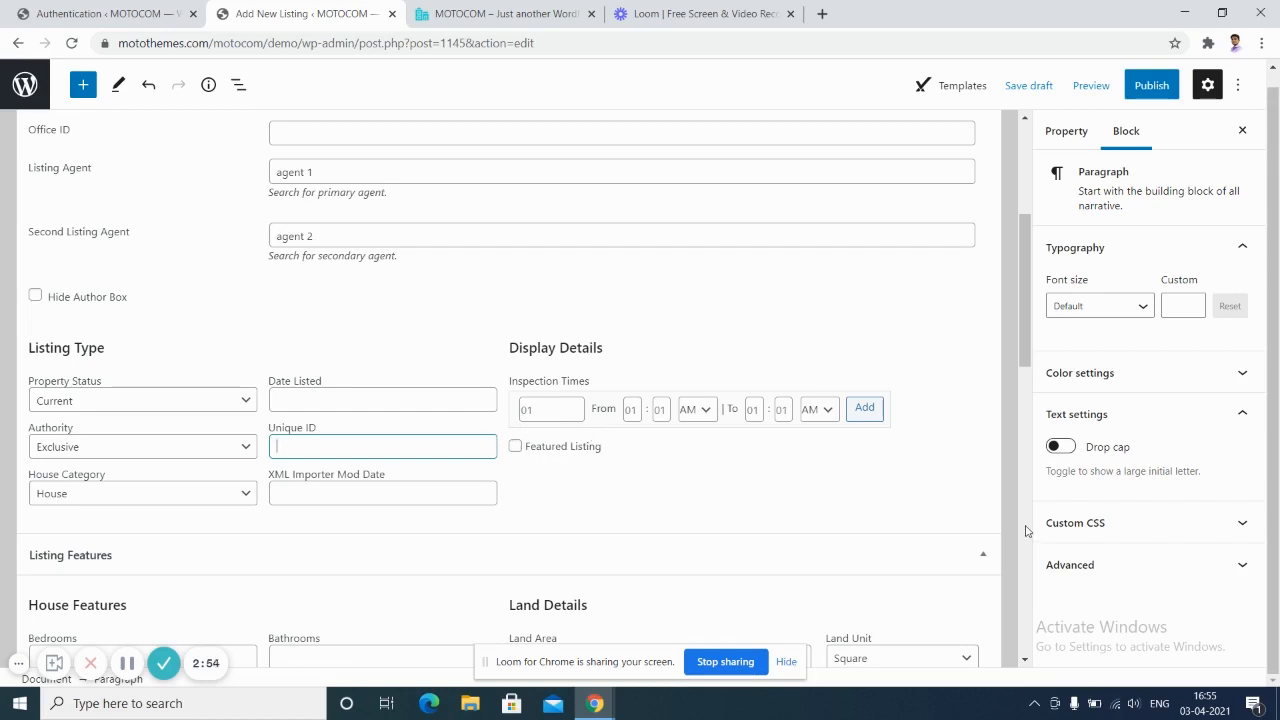
Fill in the House Features with 3 bedrooms, 2 bathrooms and 1 toilet.
left_click_drag(1021, 350, 1030, 463)
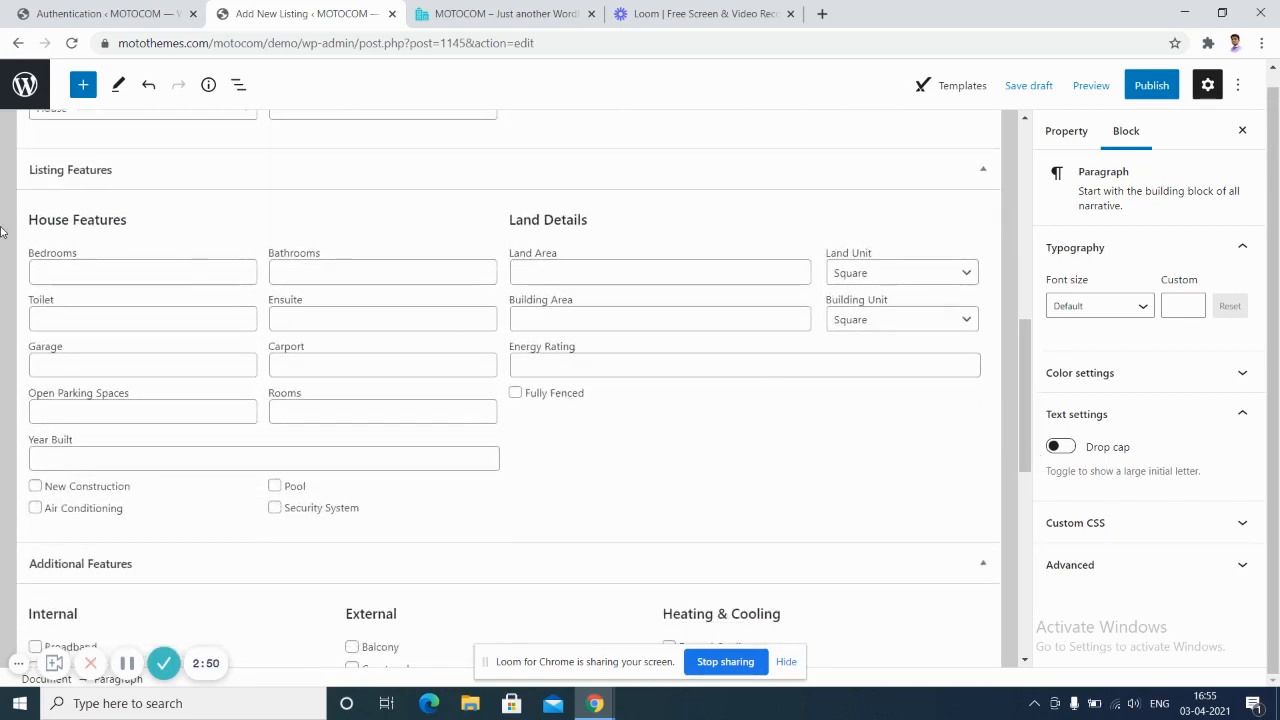
left_click(135, 275)
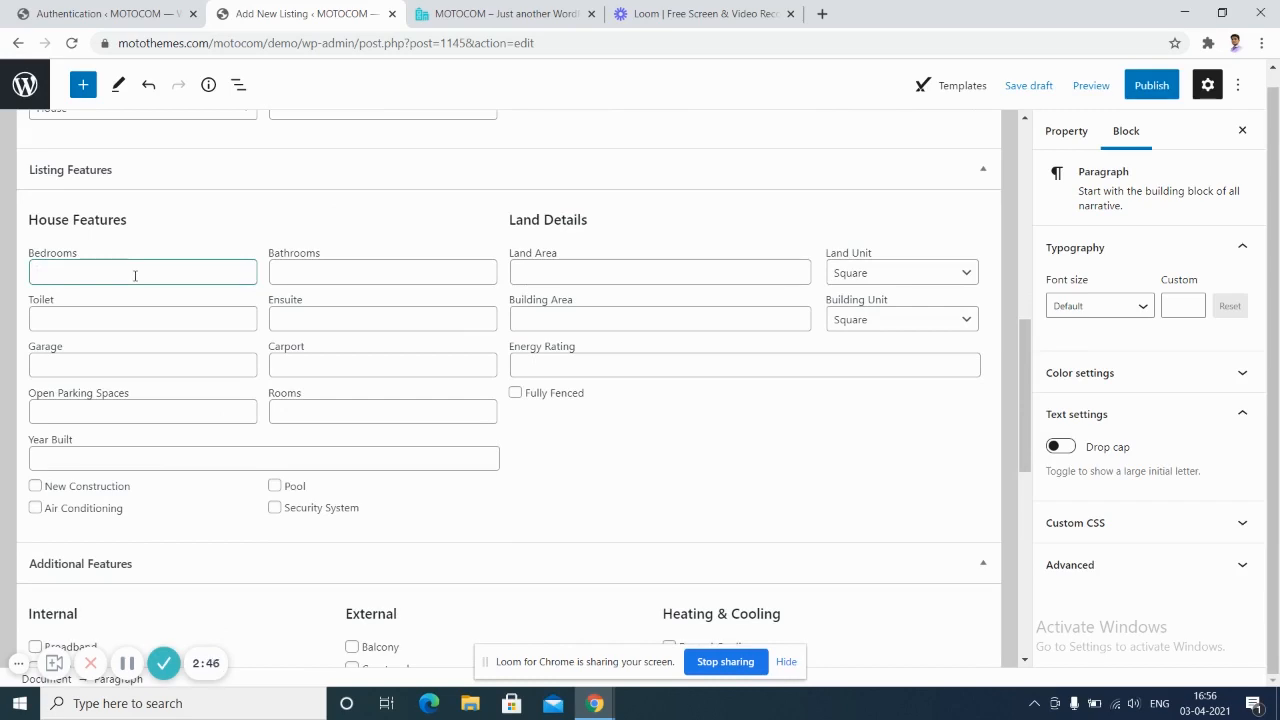
type("3")
left_click(392, 275)
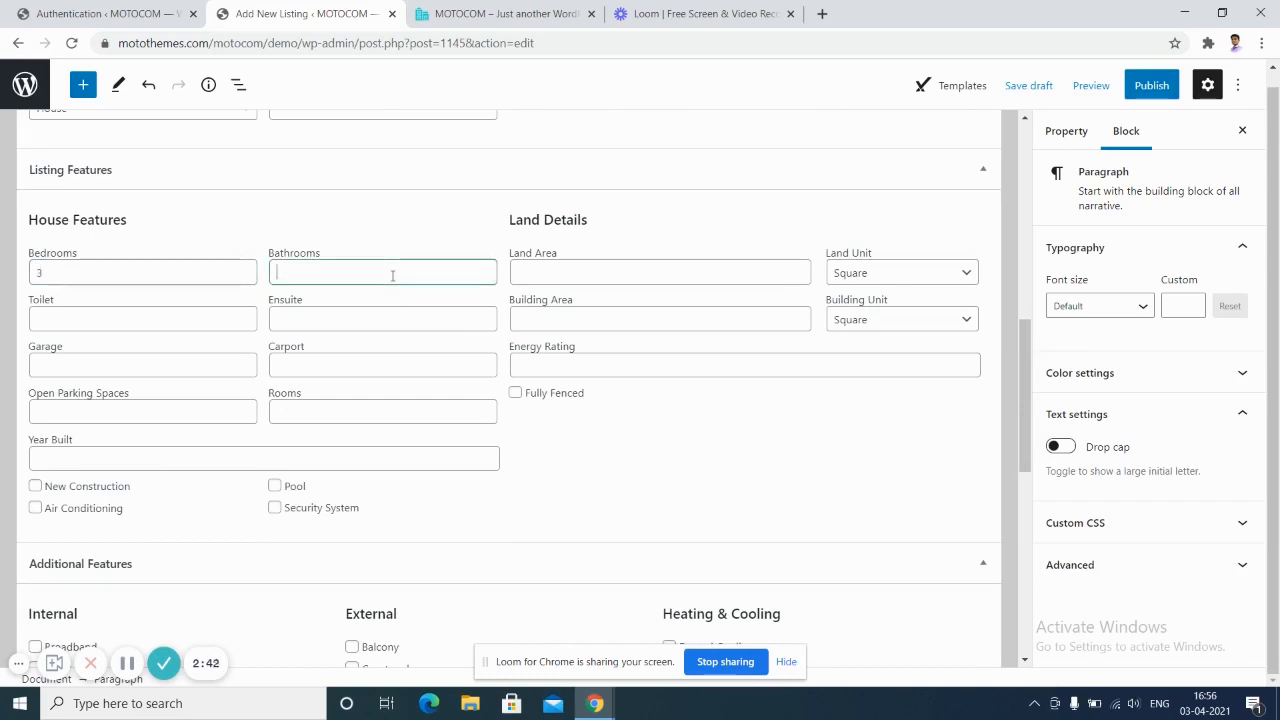
type("2")
left_click(141, 312)
type("1")
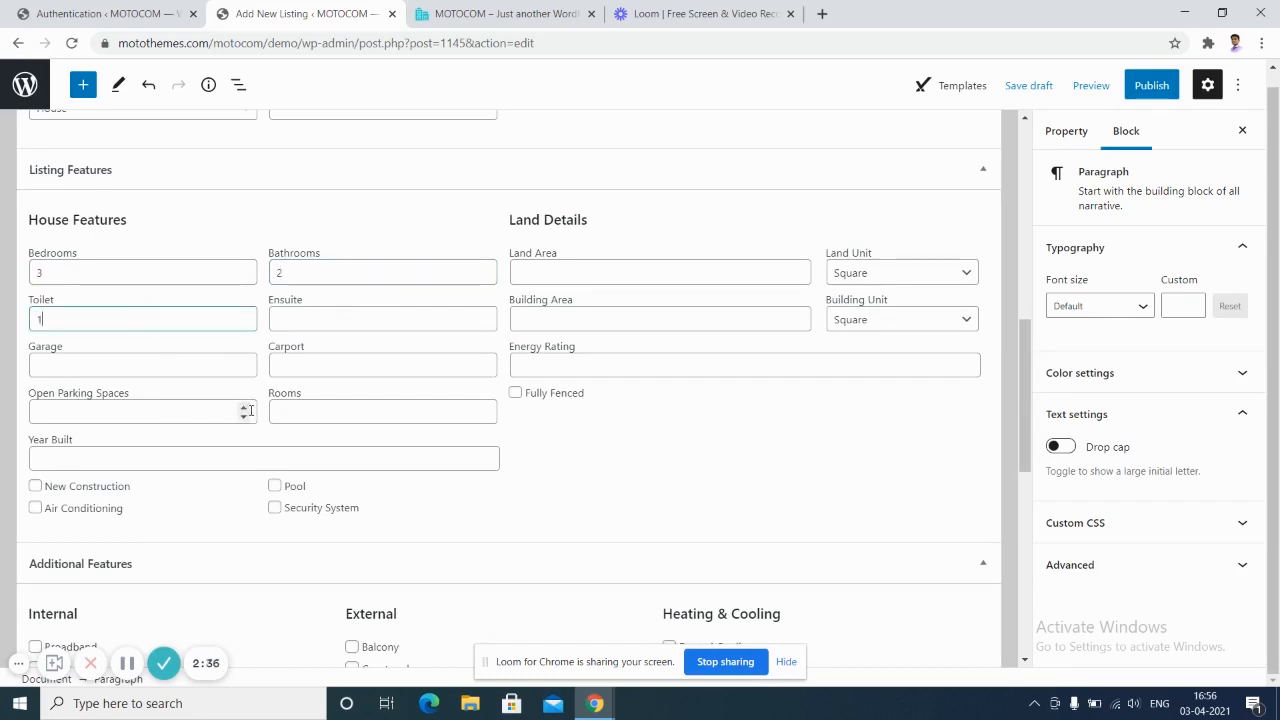
Enter 2 for Rooms and a Land Area of 1000 with Square as the Land Unit.
left_click(381, 412)
type("2")
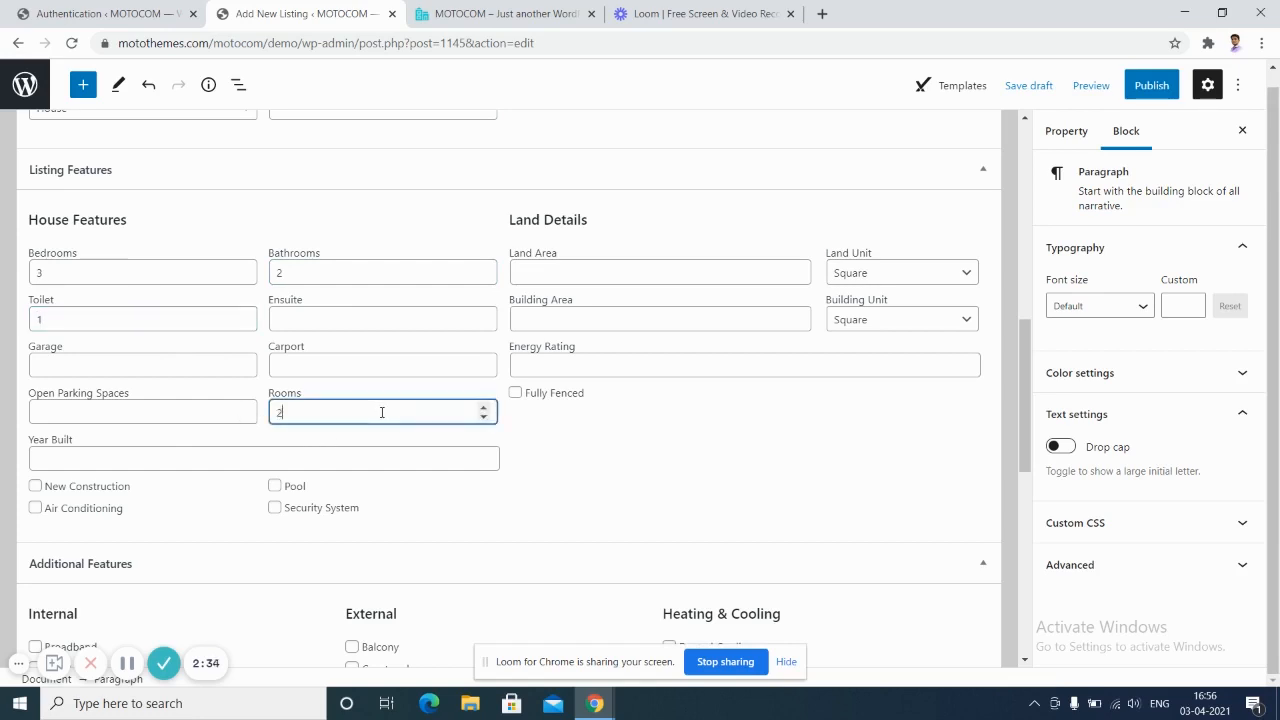
left_click(592, 265)
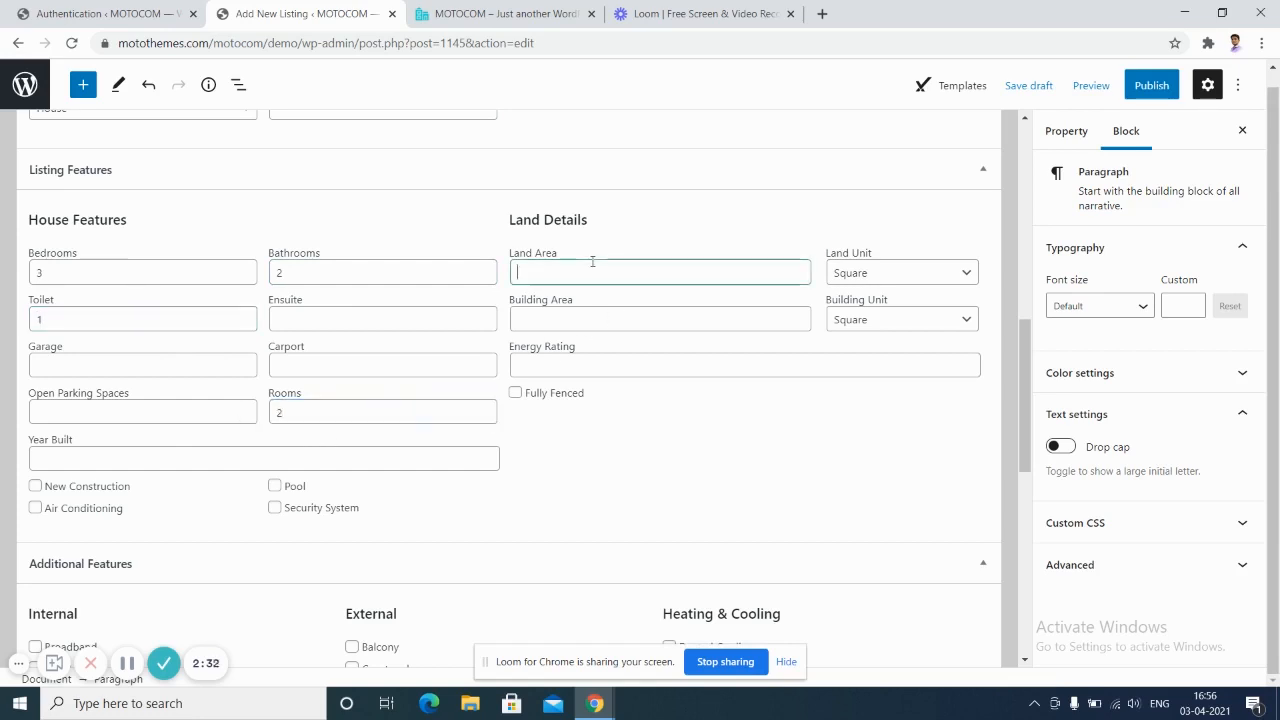
type("1000")
left_click(960, 277)
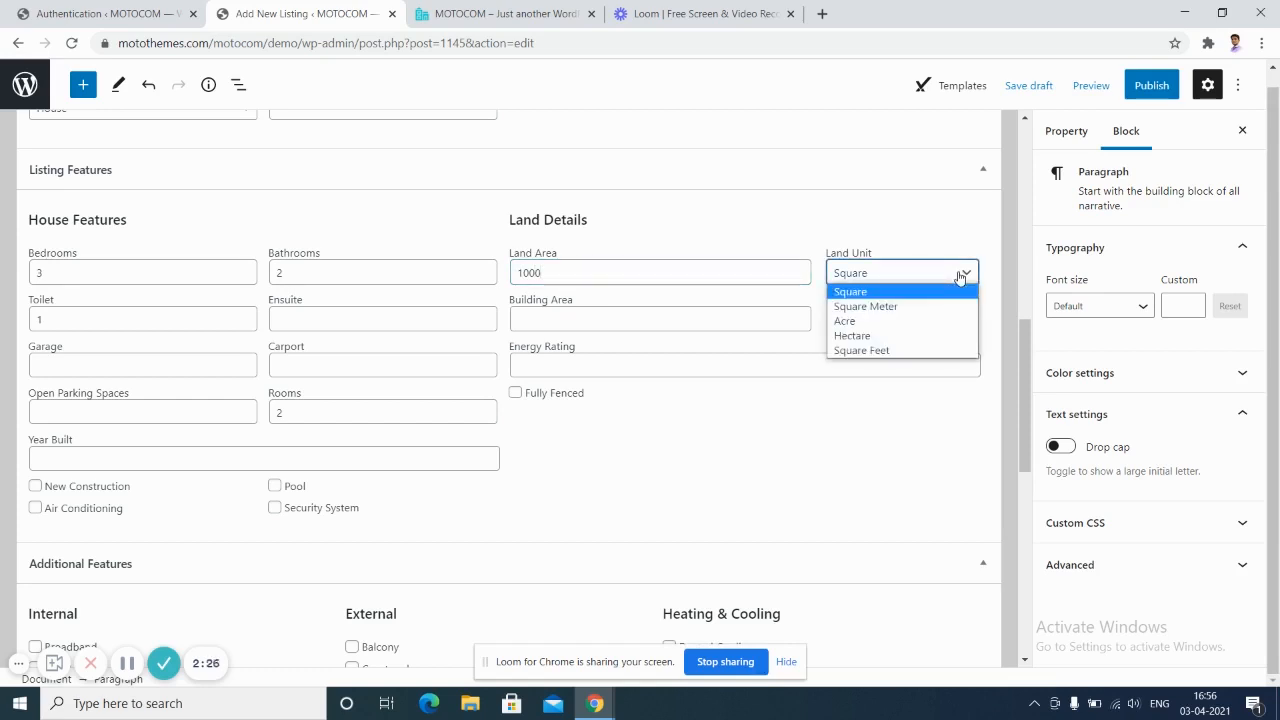
left_click(888, 292)
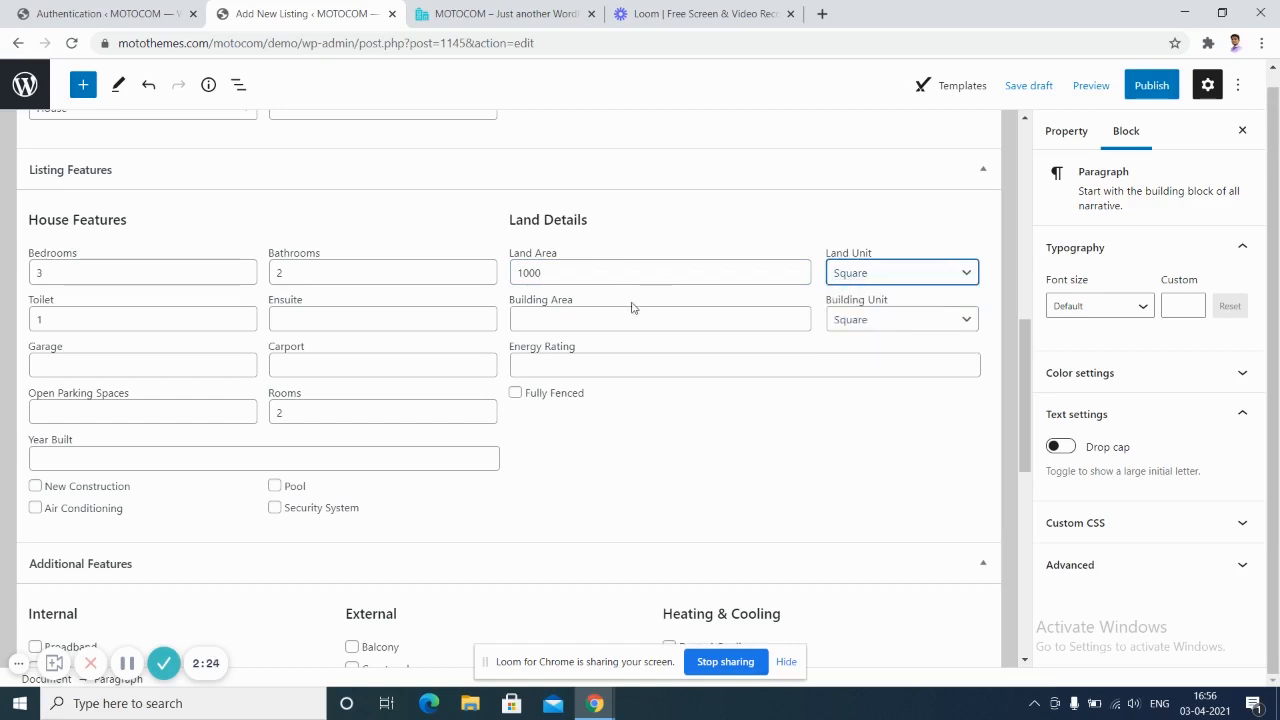
Set the Building Area to 1500 with Square as the Building Unit, leaving the Energy Rating empty.
left_click(627, 310)
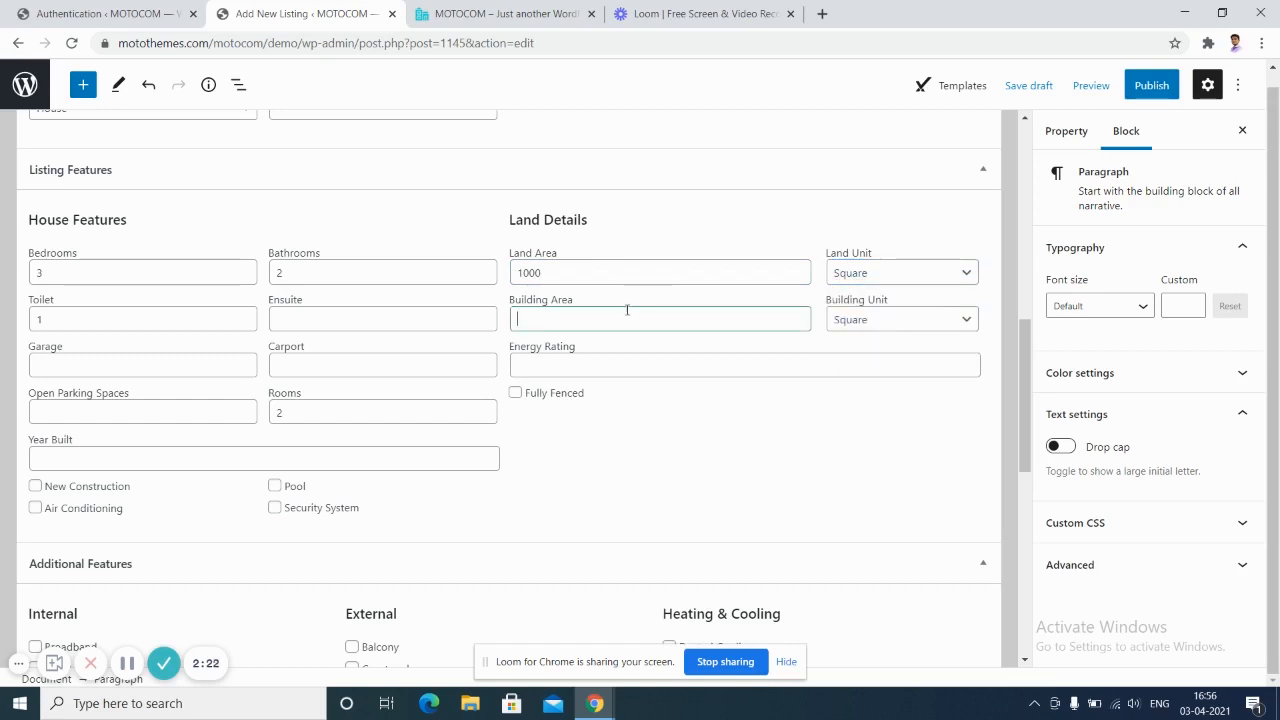
type("1500")
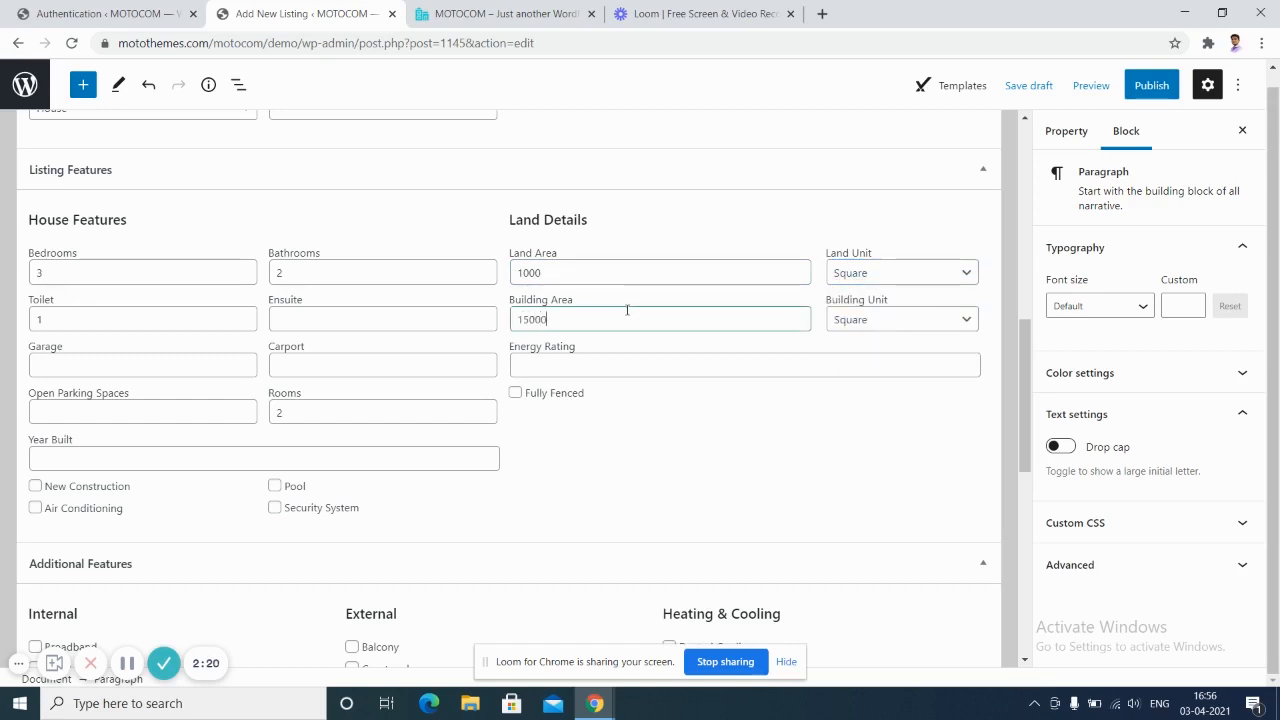
left_click(702, 360)
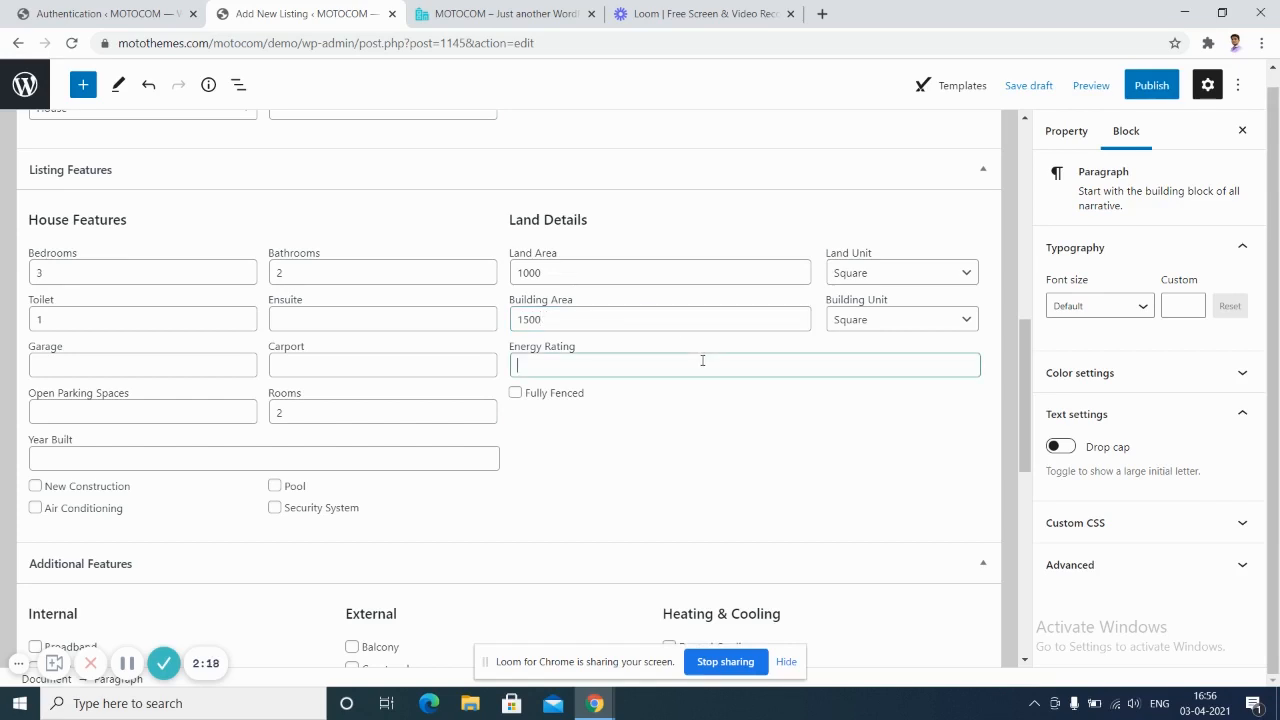
left_click(911, 328)
left_click(909, 330)
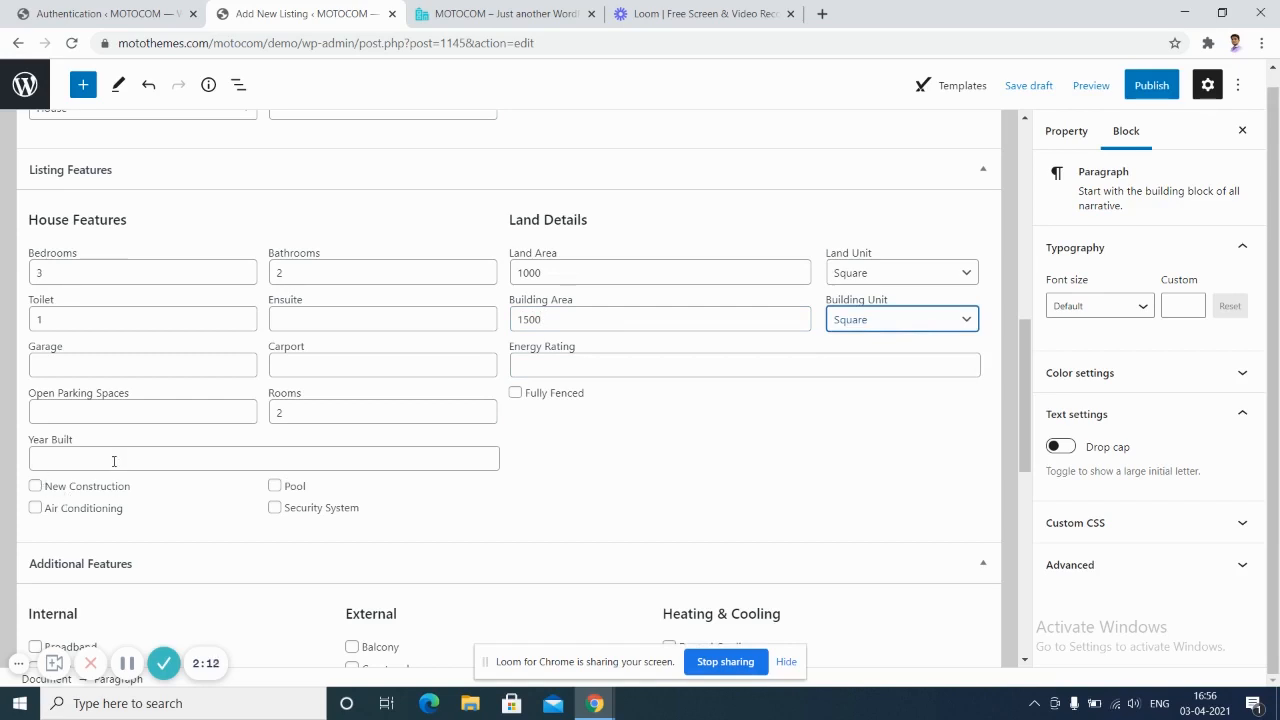
left_click(292, 520)
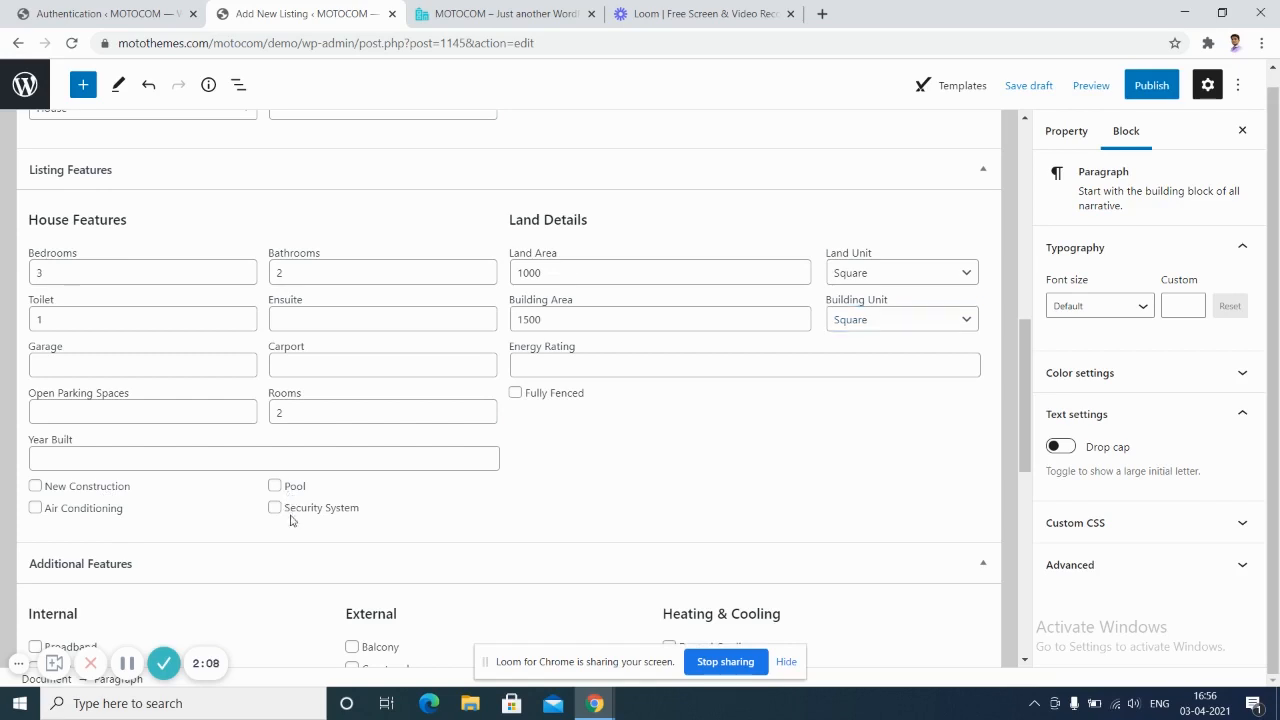
Look through the Internal, External and Heating & Cooling options under Additional Features and the Files and Links fields.
left_click_drag(1027, 466, 1027, 568)
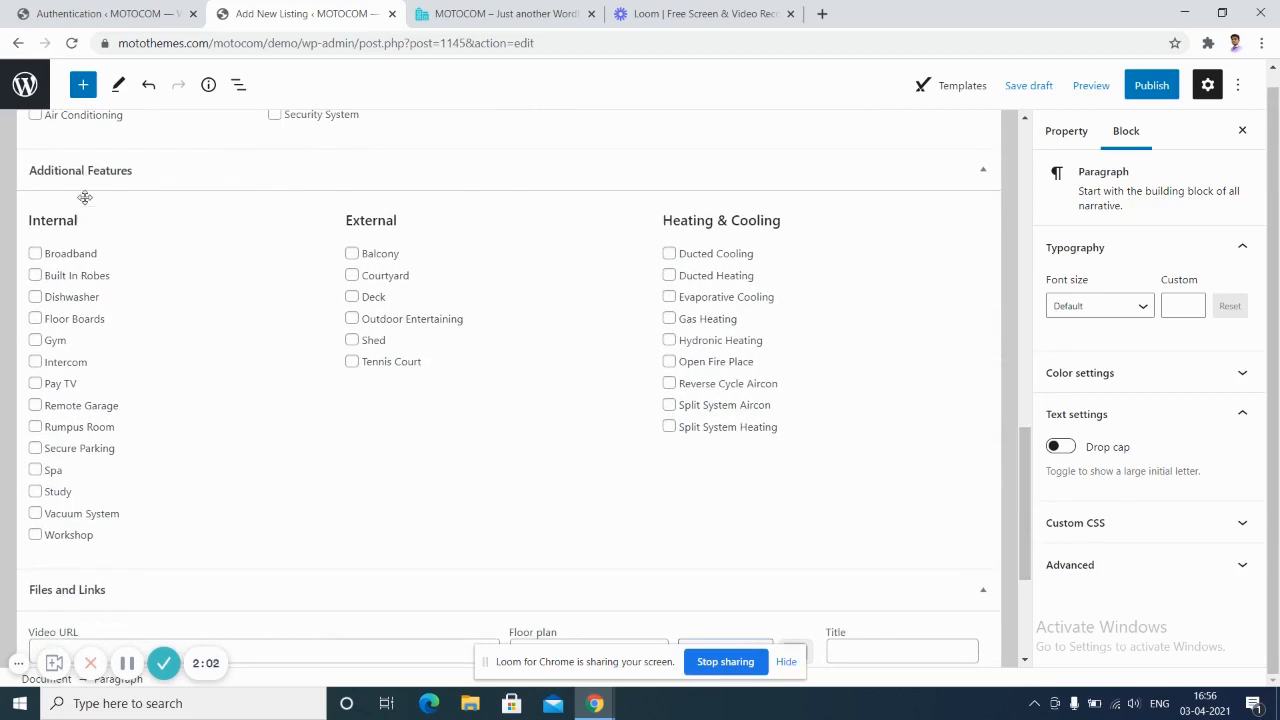
left_click(35, 254)
left_click(36, 258)
left_click(59, 342)
left_click(386, 258)
left_click(700, 260)
left_click_drag(1029, 509, 1033, 597)
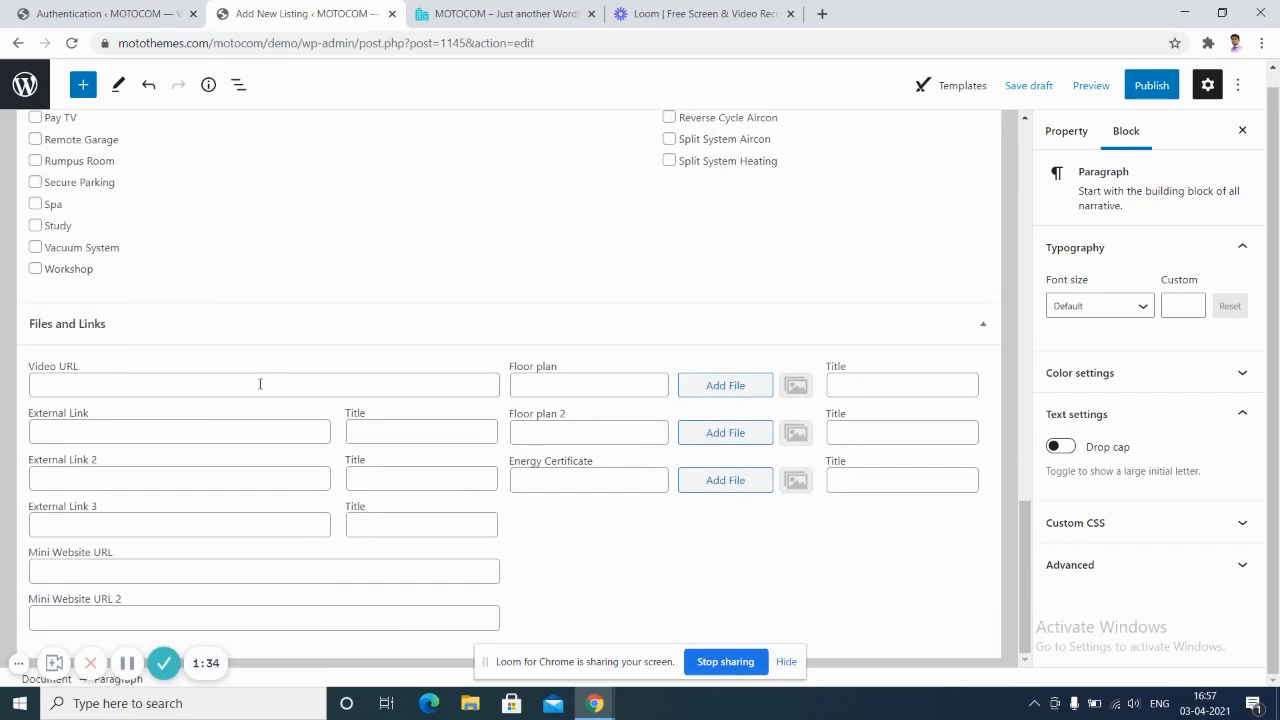
left_click(604, 382)
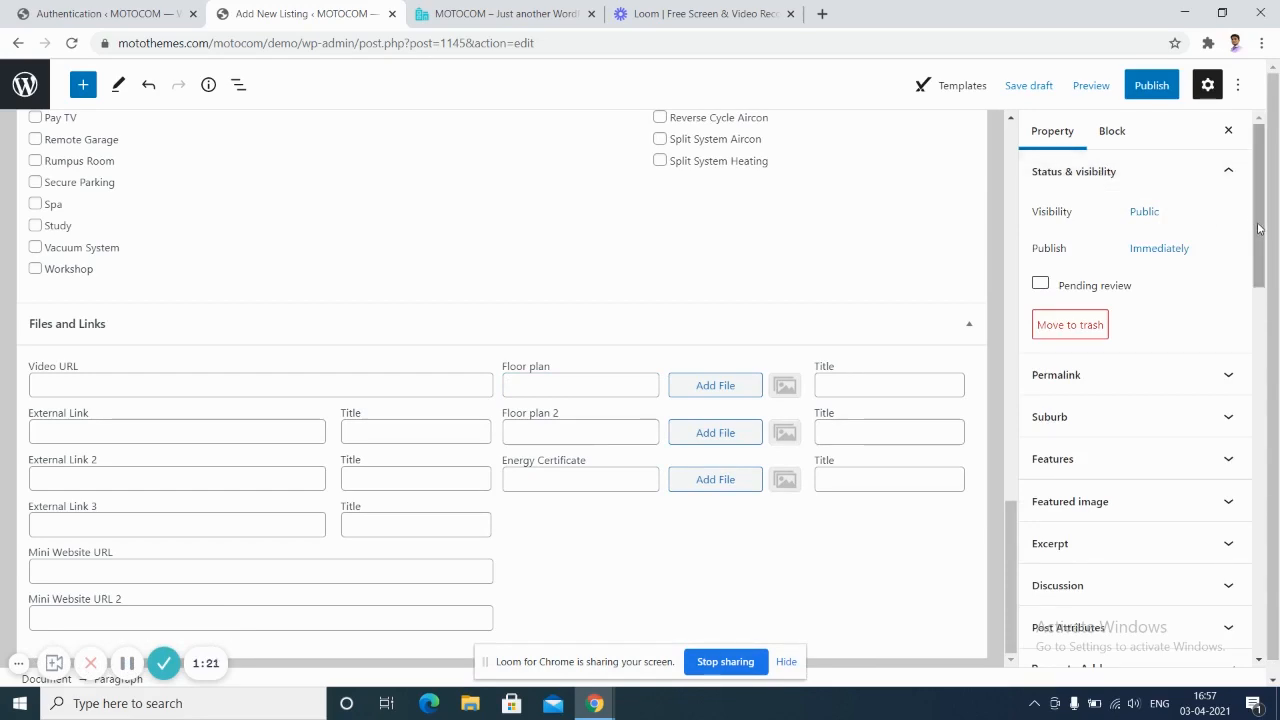
Expand the Excerpt, Discussion and Post Attributes sections of the property settings to examine their options.
left_click_drag(1260, 232, 1258, 293)
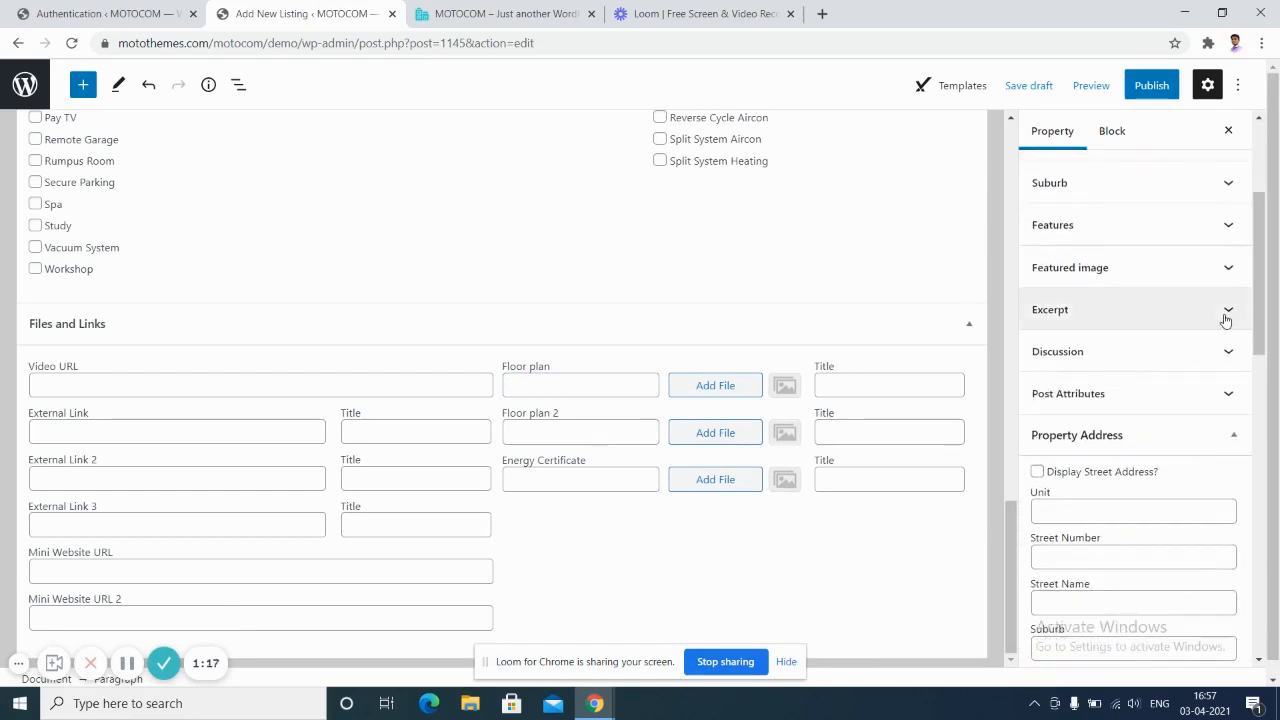
left_click(1228, 312)
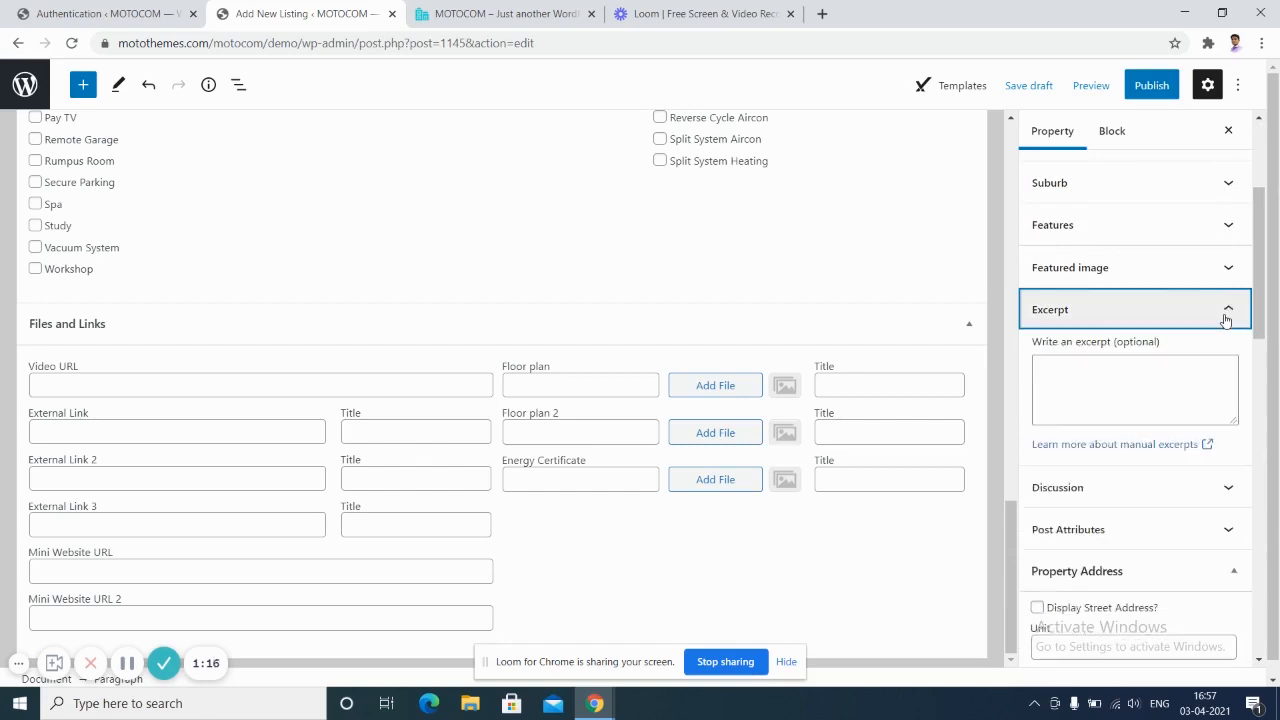
left_click(1153, 392)
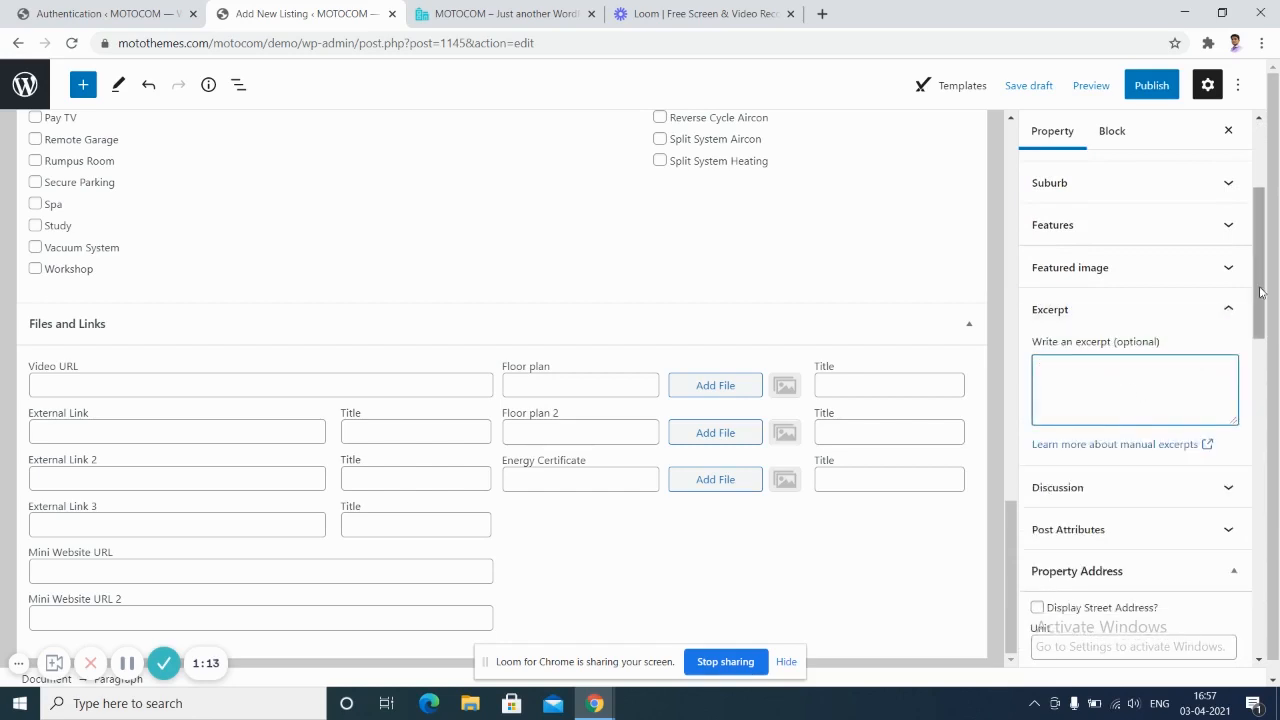
left_click_drag(1262, 293, 1265, 364)
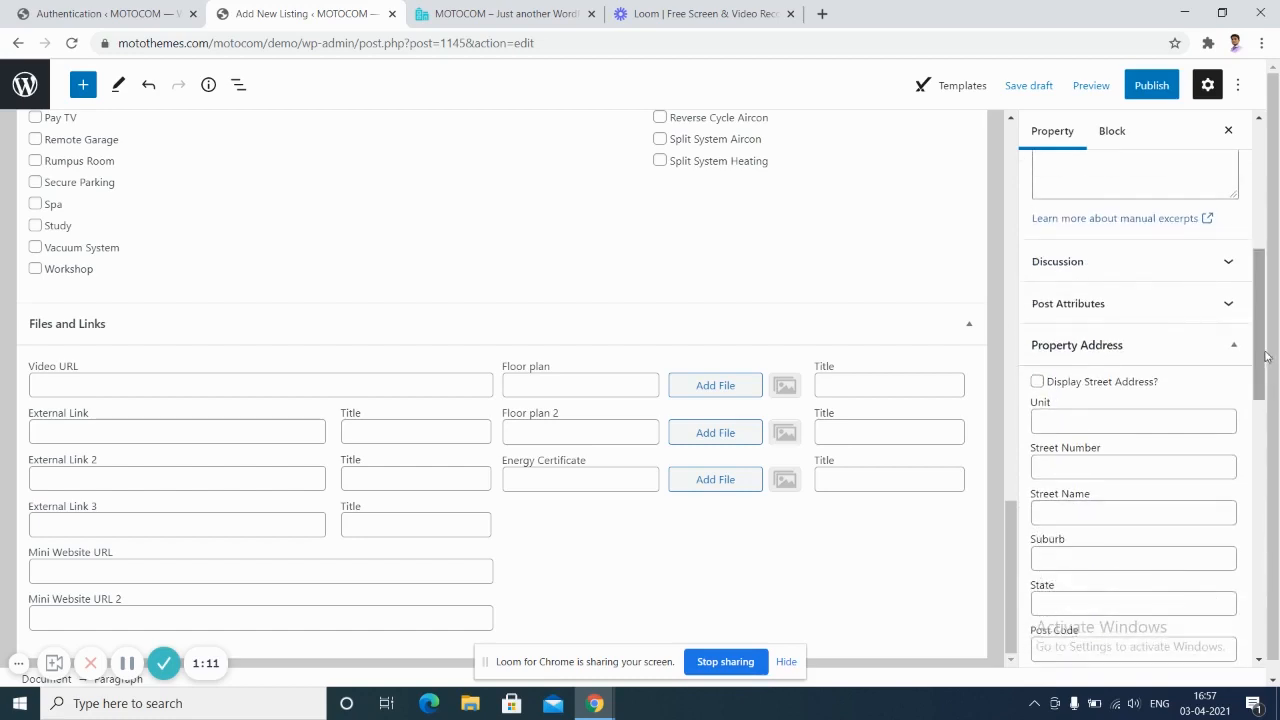
left_click(1217, 274)
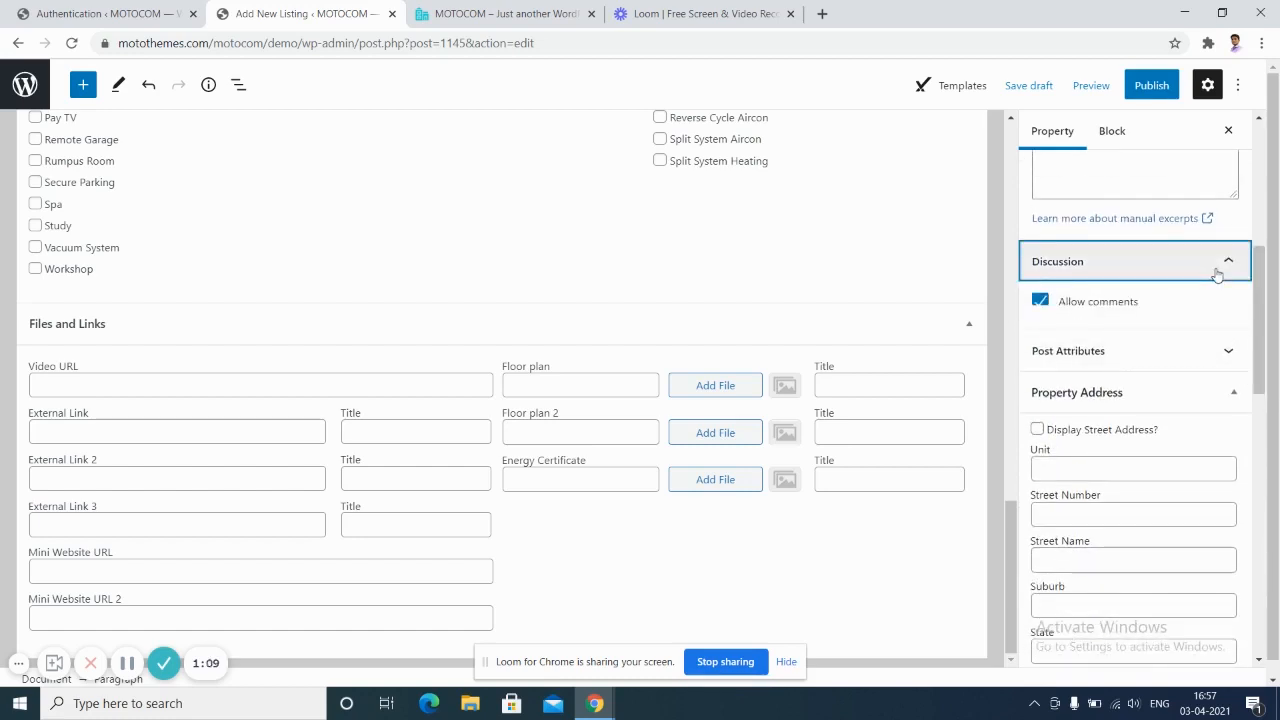
left_click(1222, 352)
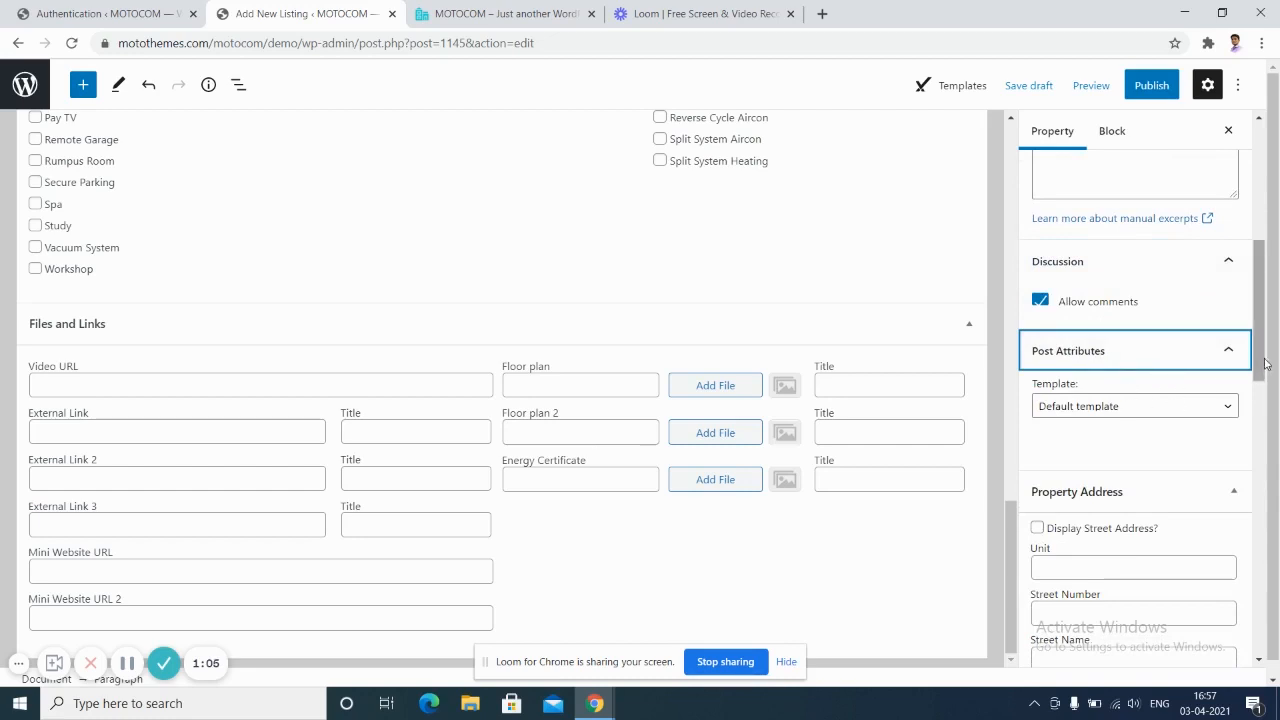
Look over the Property Address fields, including State, Country and Coordinates, leaving them empty.
left_click_drag(1262, 364, 1274, 436)
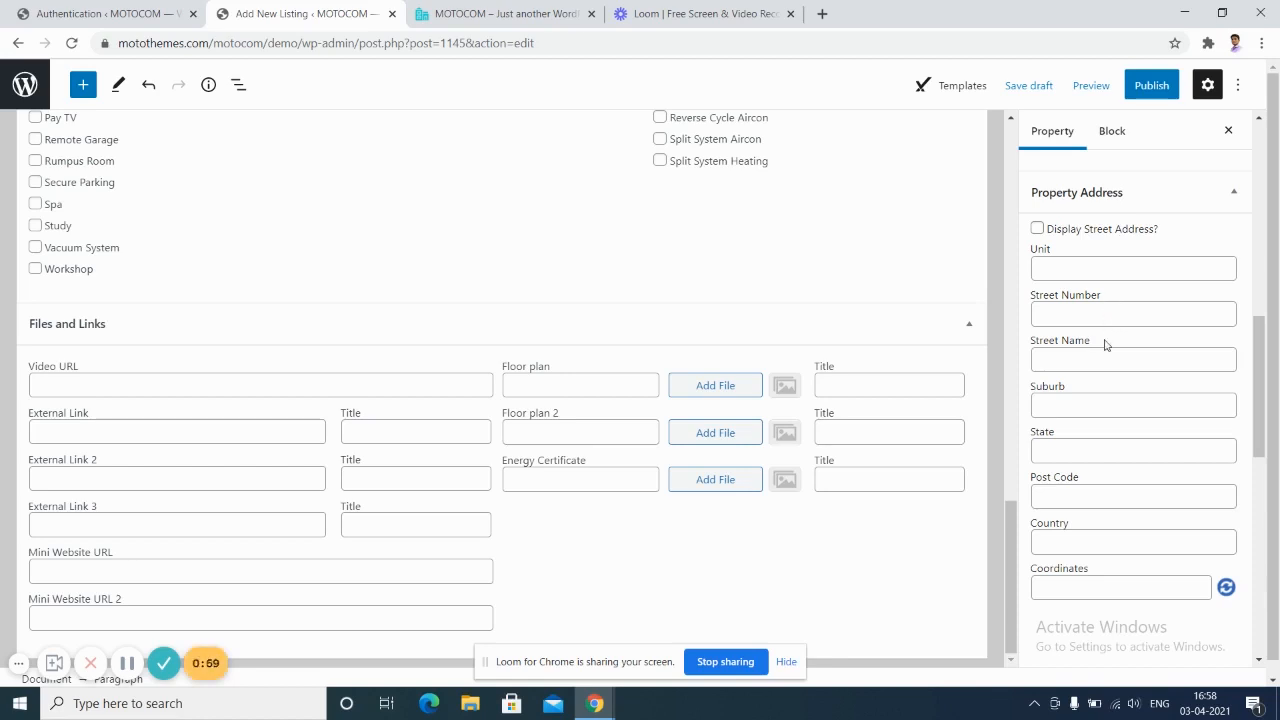
left_click(1105, 456)
left_click(1106, 541)
left_click(1104, 585)
In Pricing, set the Search Price and Price Text to 5000 and the Auction Date to 2021-04-03T16:58.
left_click_drag(1260, 447, 1262, 592)
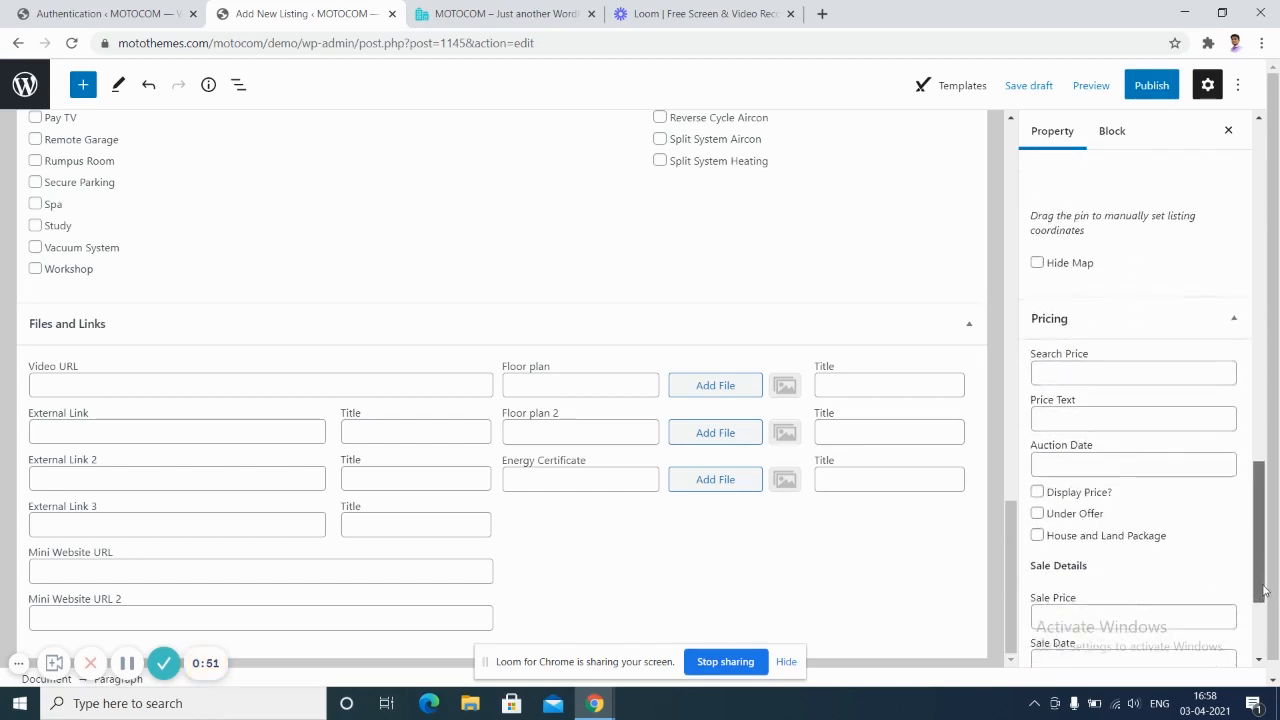
left_click(1126, 371)
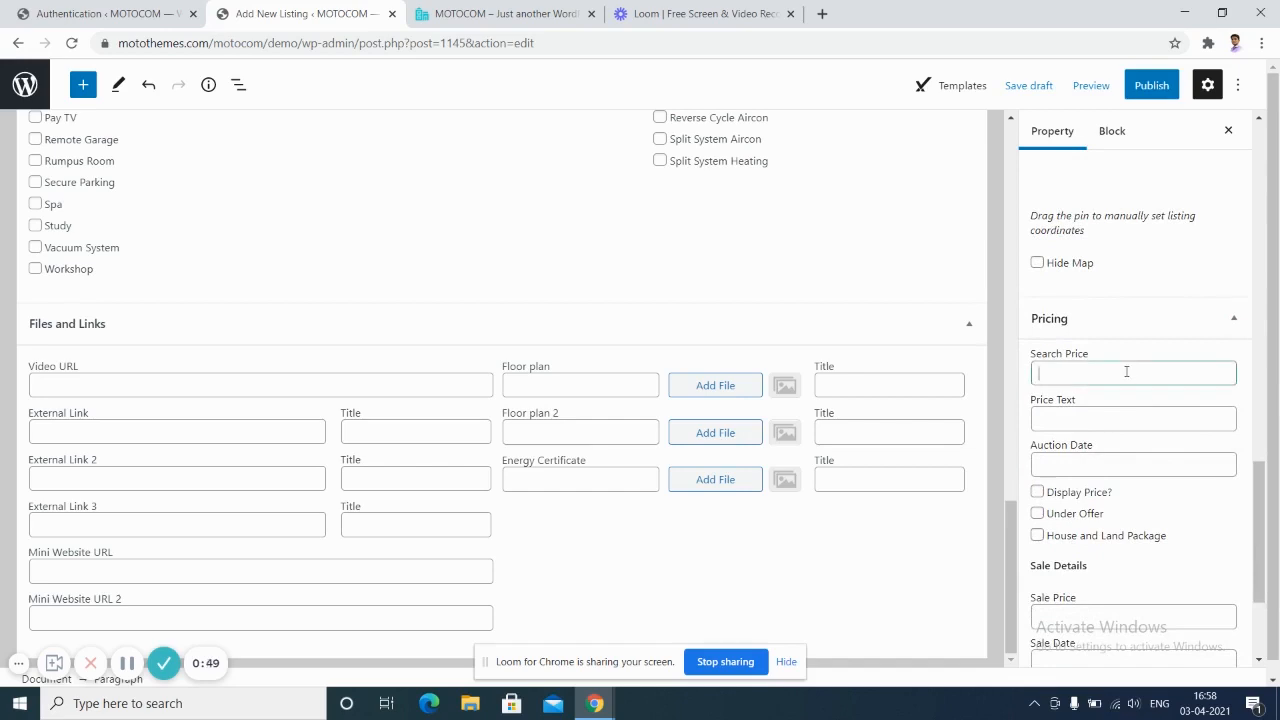
type("5000")
left_click(1124, 426)
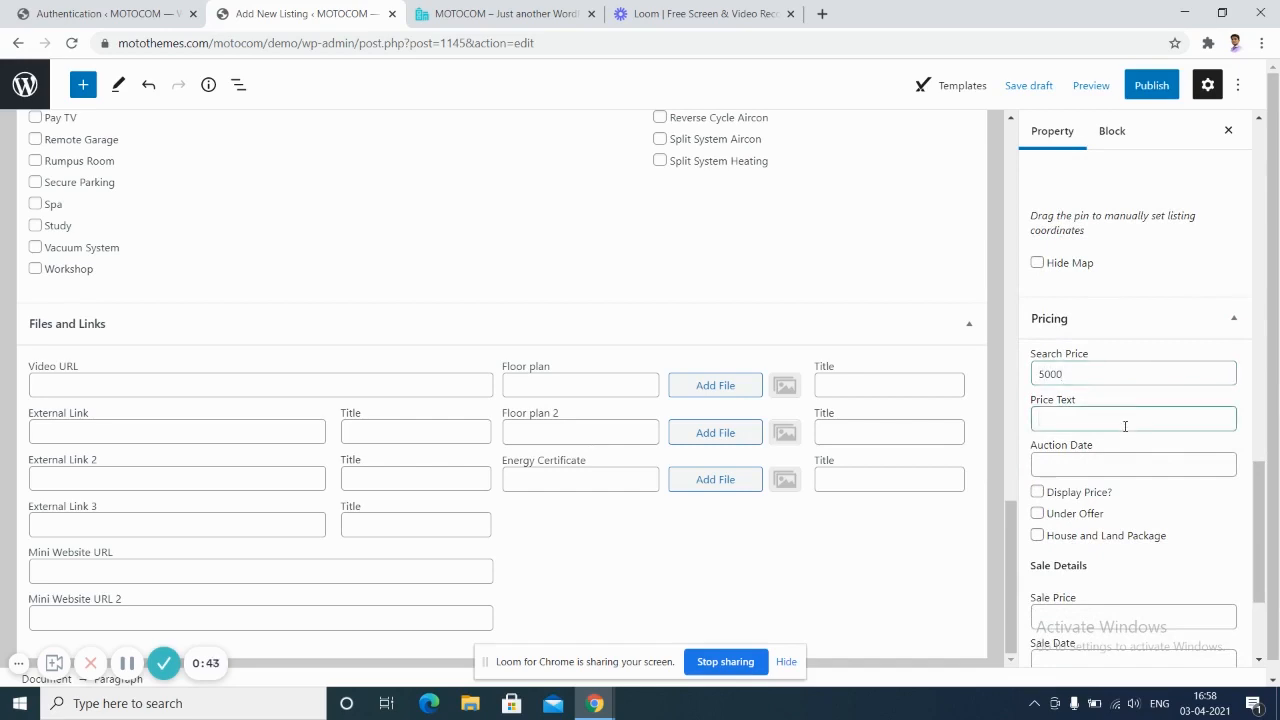
type("5000")
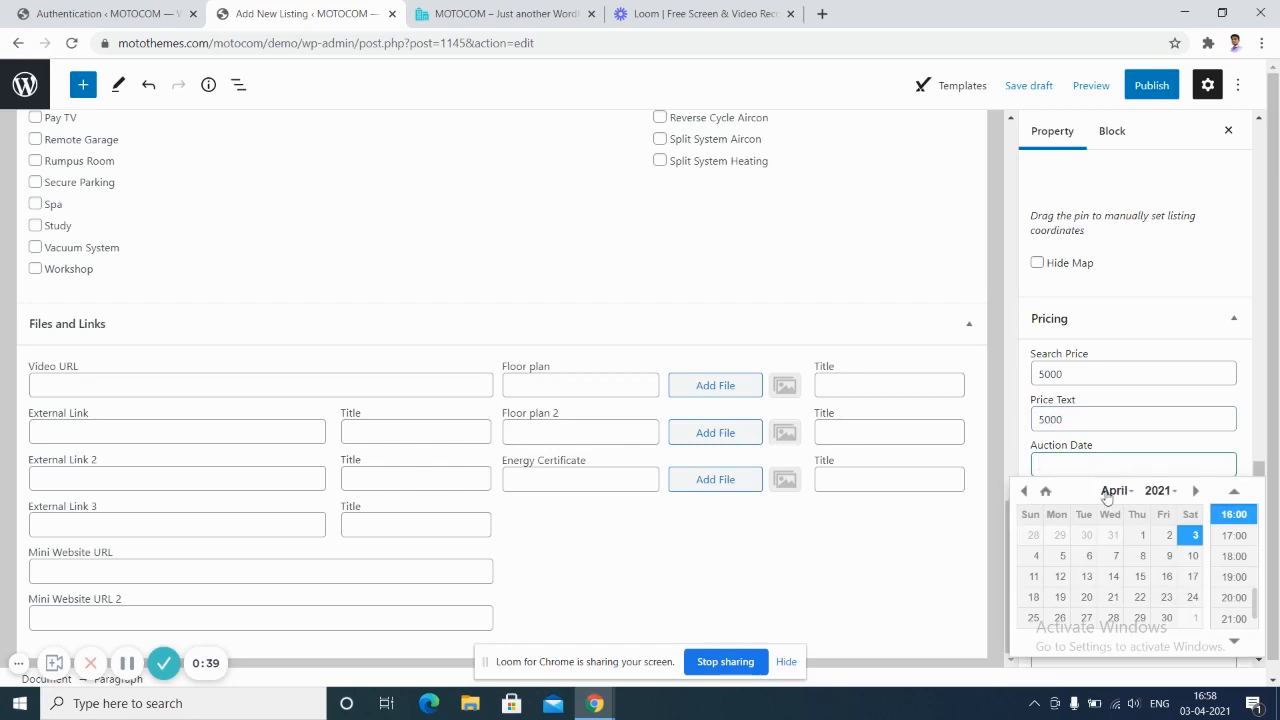
left_click(1187, 537)
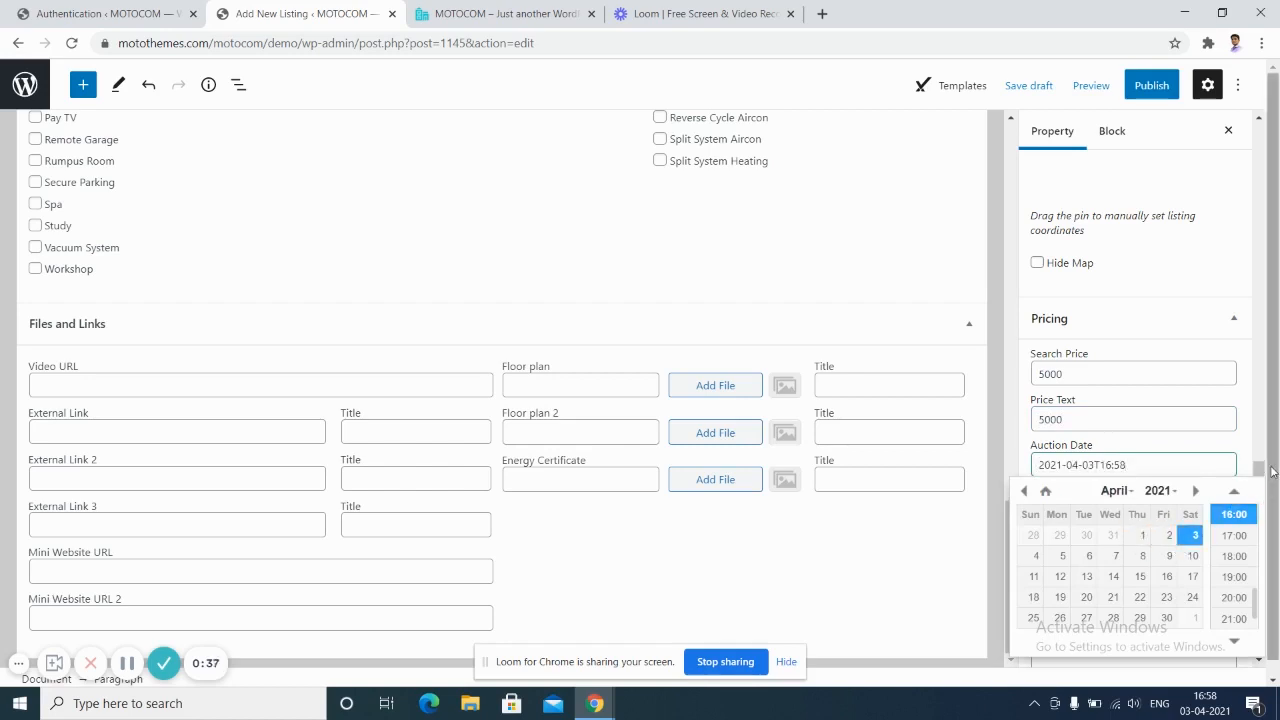
In the Sale Details, set the Sale Price to 4500 and the Sale Date to 2021-04-04.
left_click(1262, 466)
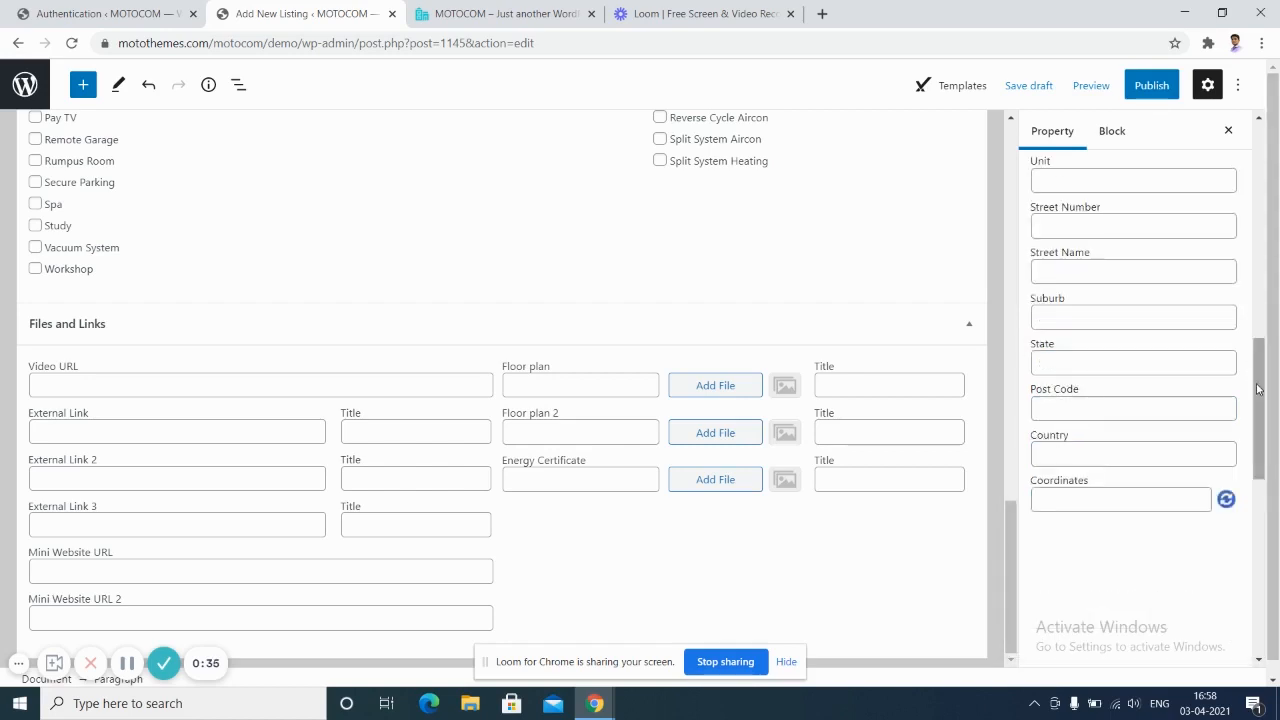
scroll(1260, 463, "down", 3)
left_click_drag(1262, 462, 1266, 532)
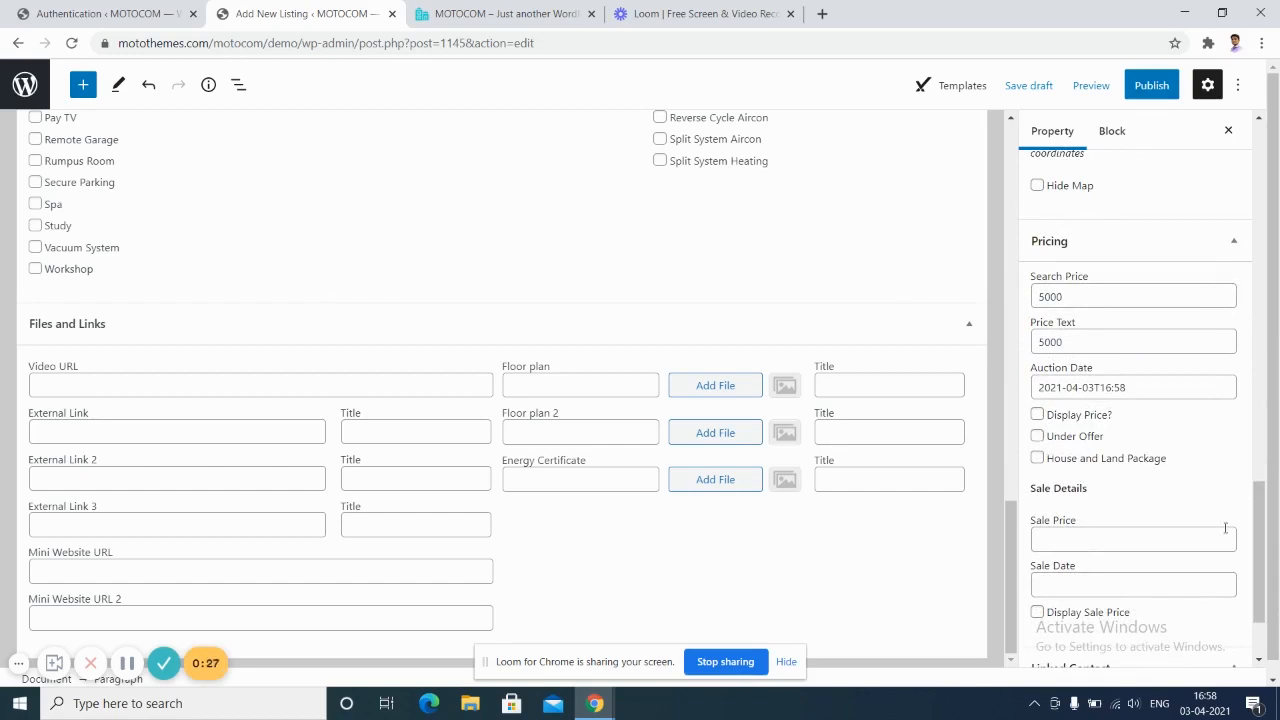
left_click_drag(1266, 550, 1258, 580)
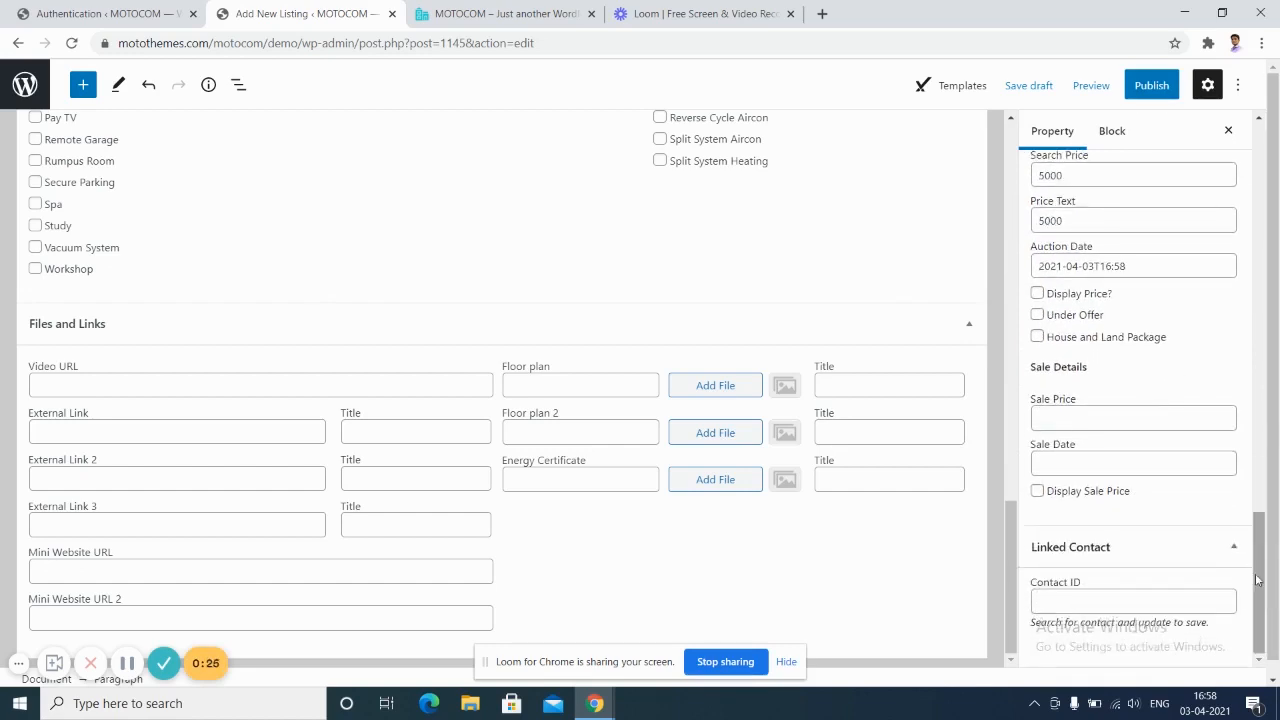
left_click(1133, 419)
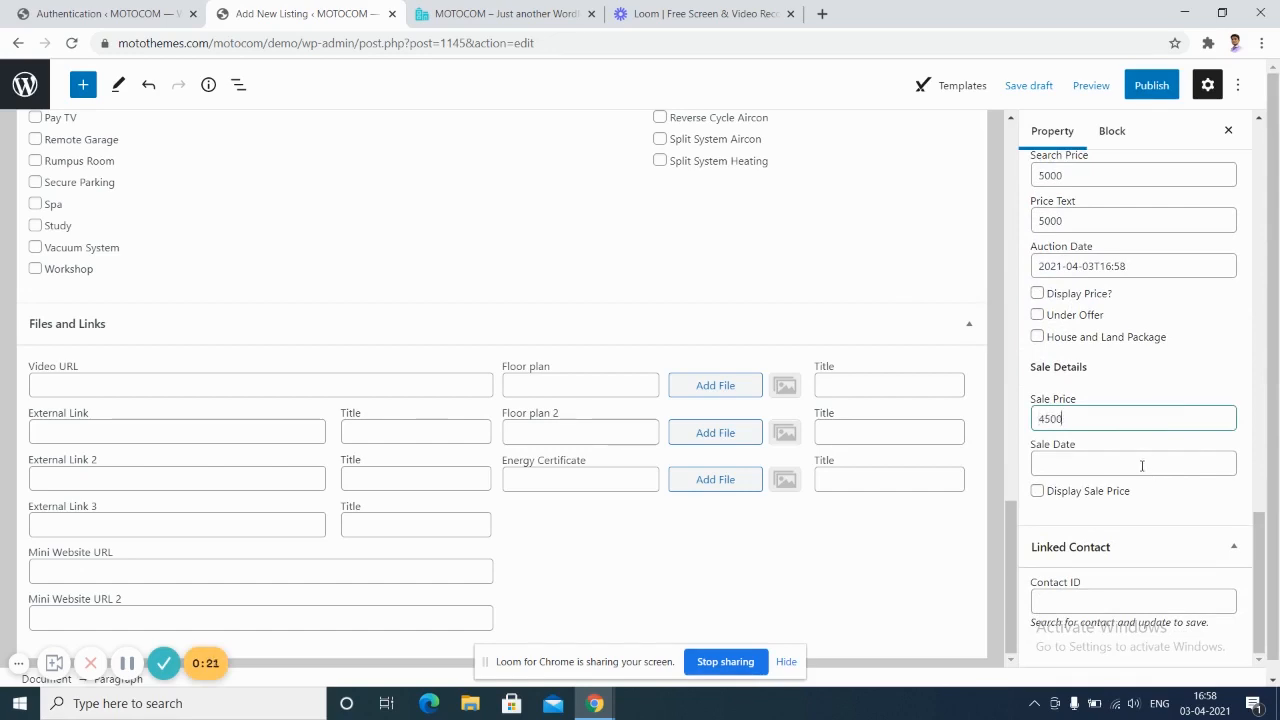
left_click(1141, 465)
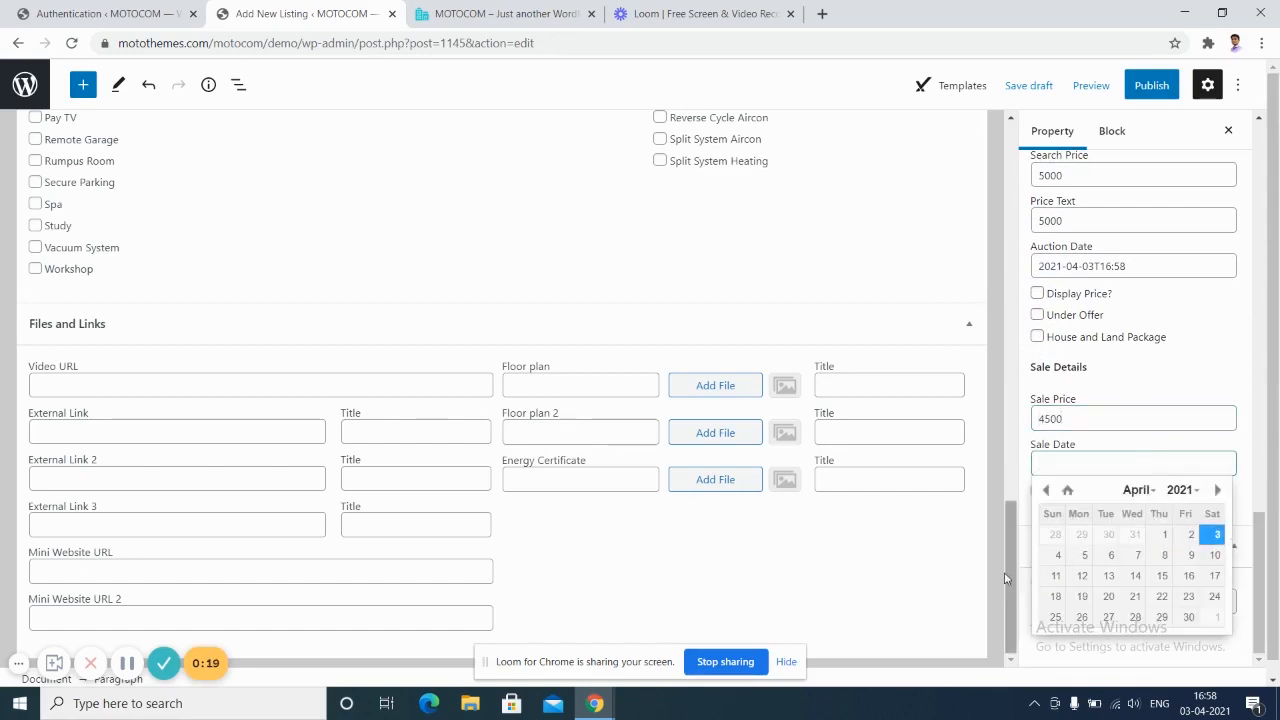
left_click(1052, 555)
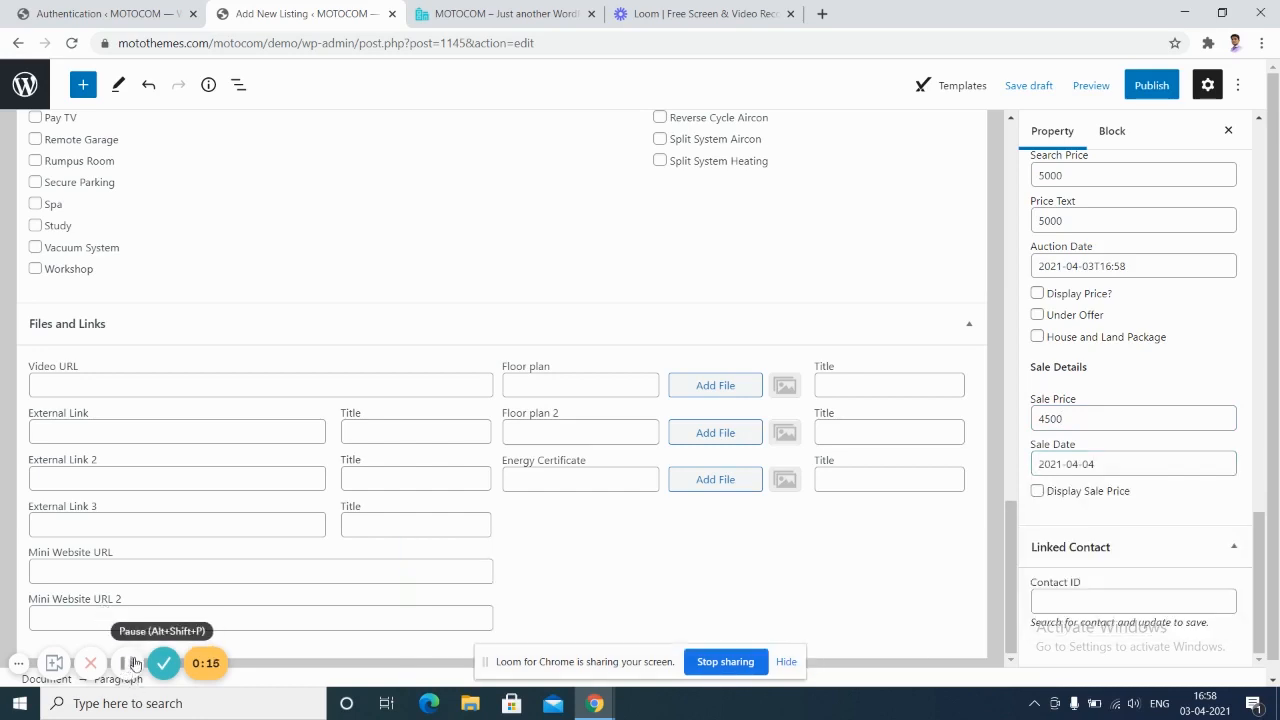
Publish the property listing immediately with public visibility.
left_click(1151, 85)
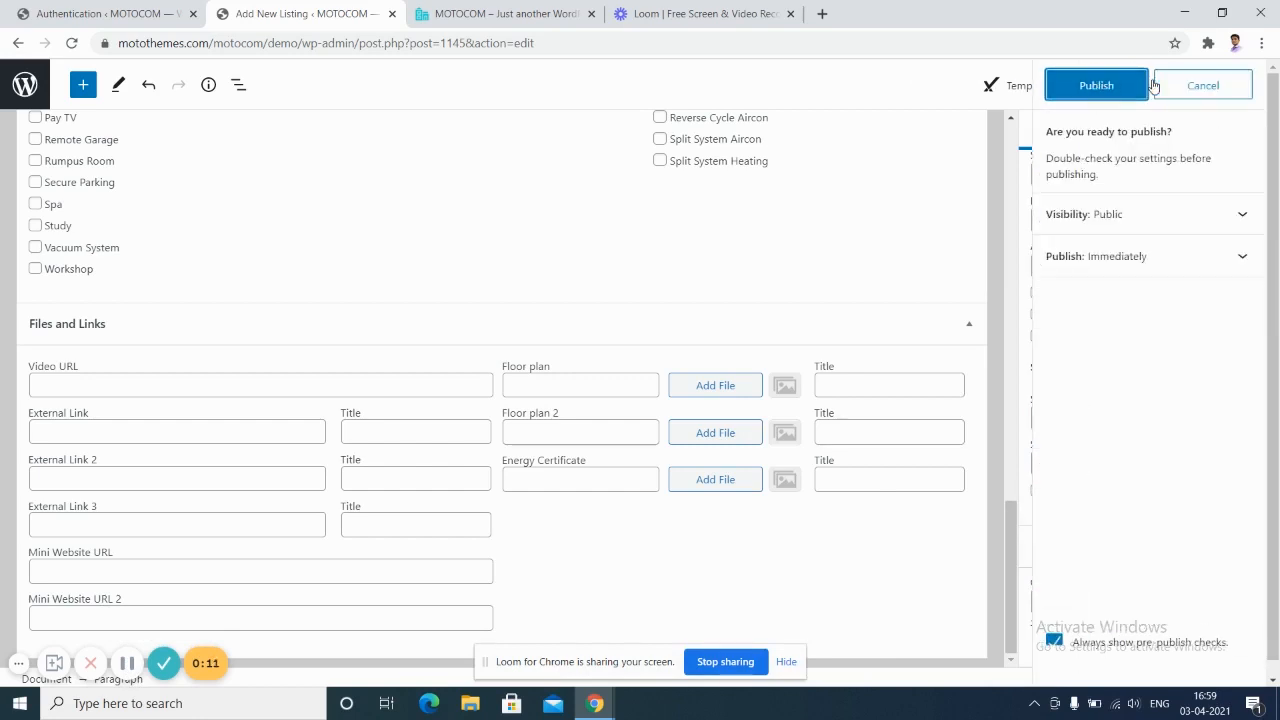
left_click(1104, 85)
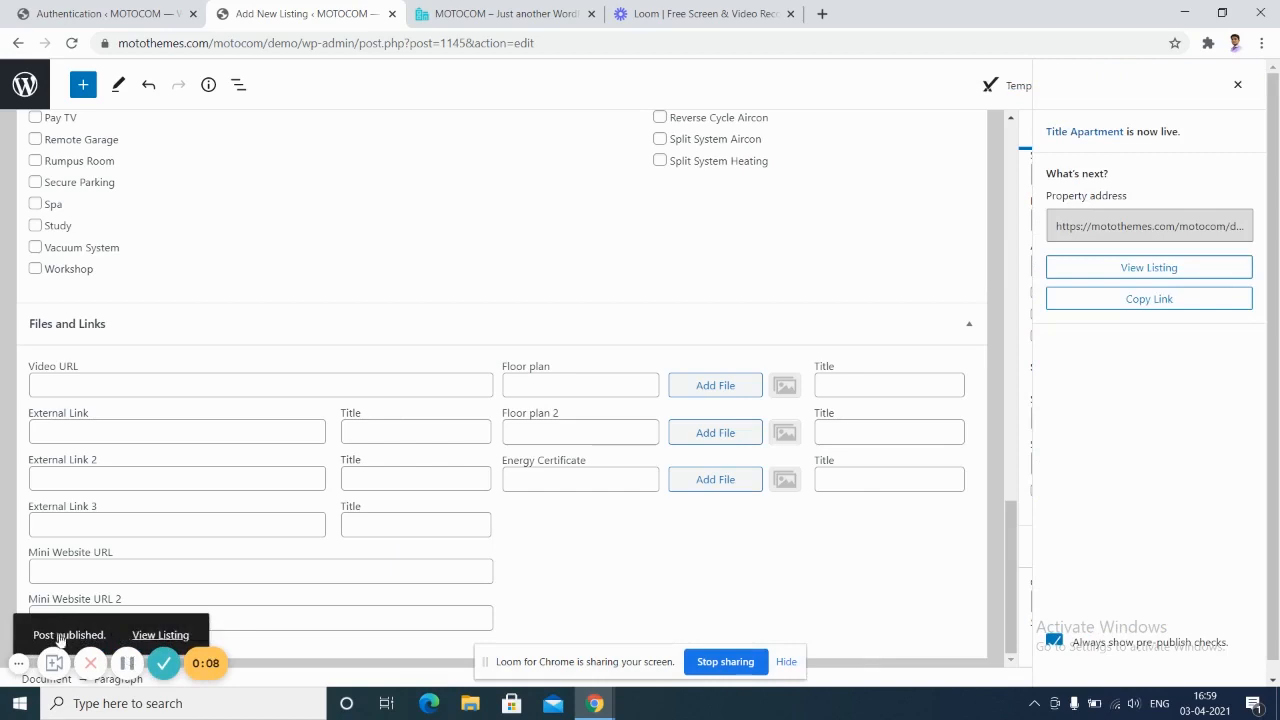
left_click(176, 636)
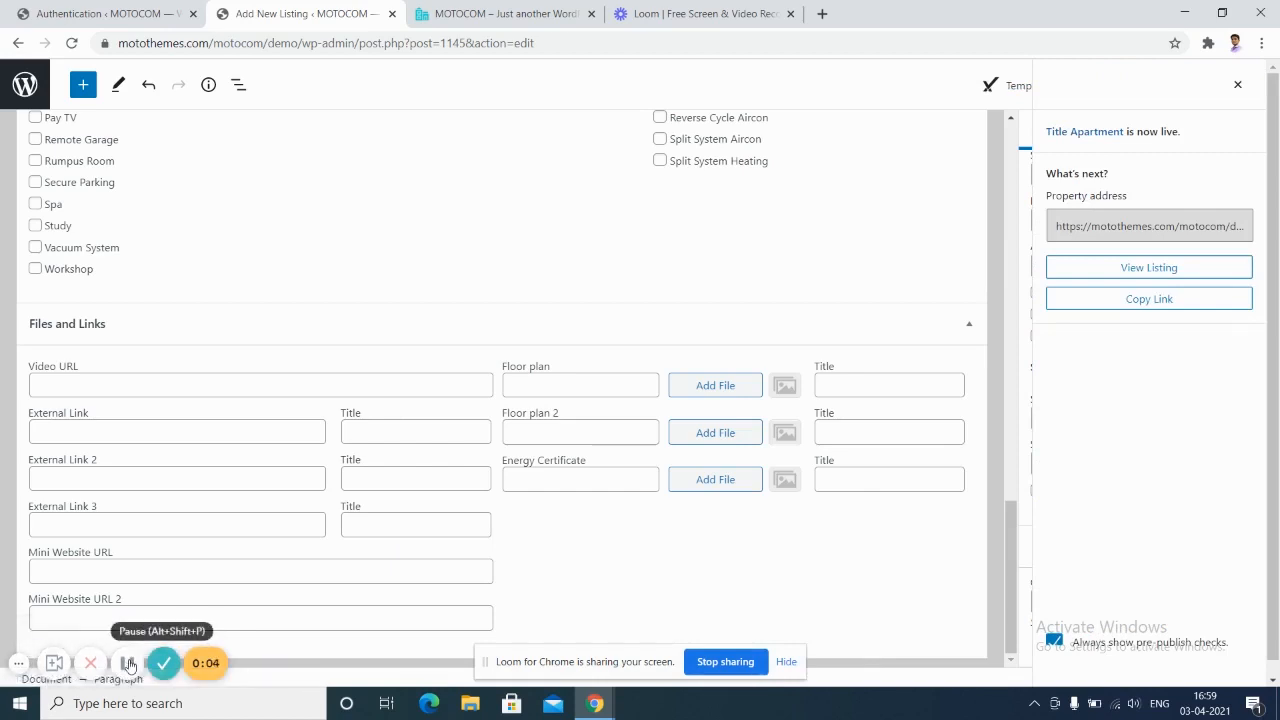